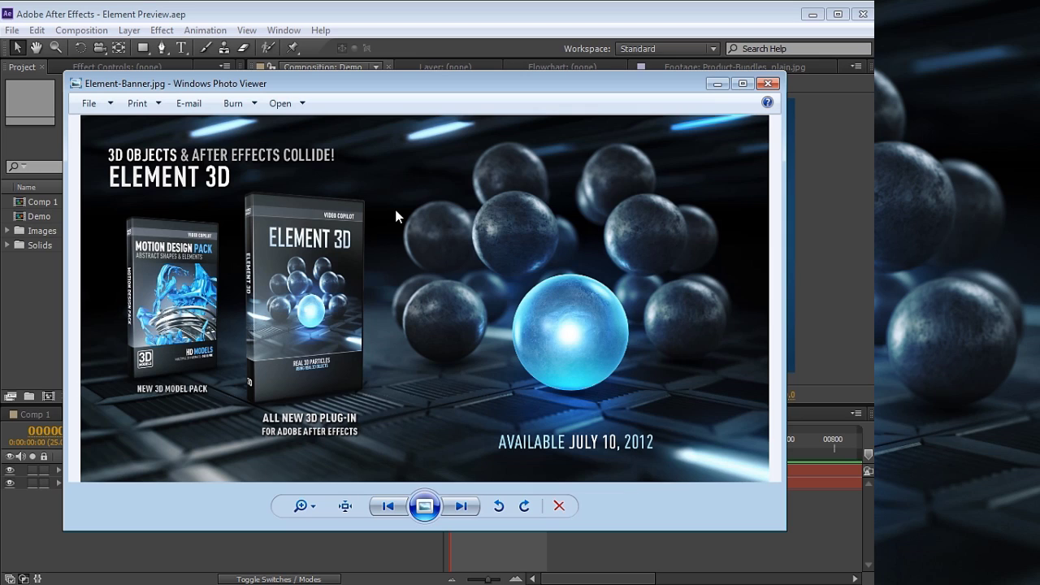
# - Create a new 1280 × 720 px dark blue solid layer in the Demo composition
pyautogui.click(381, 68)
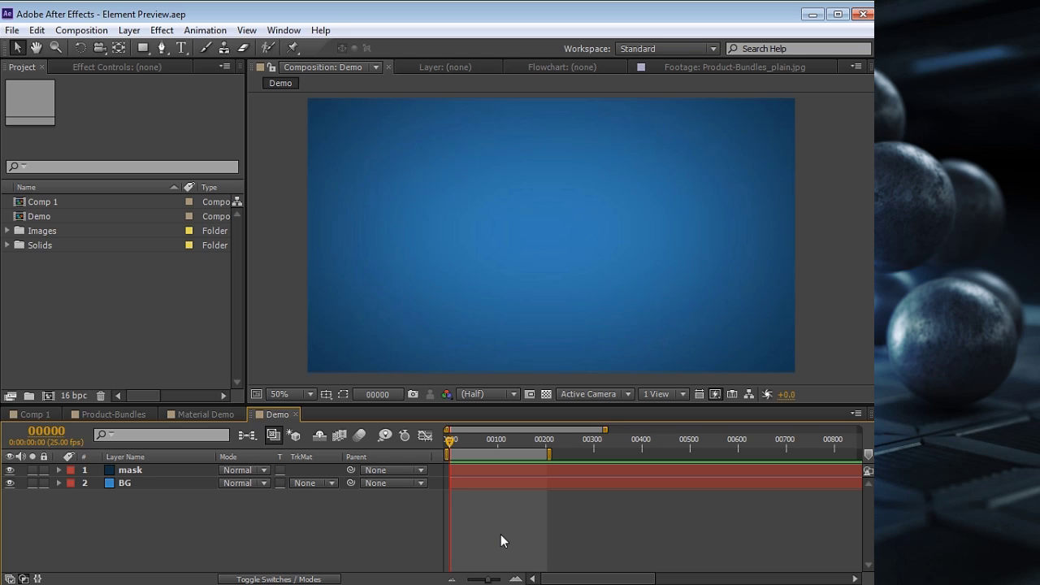
pyautogui.click(129, 30)
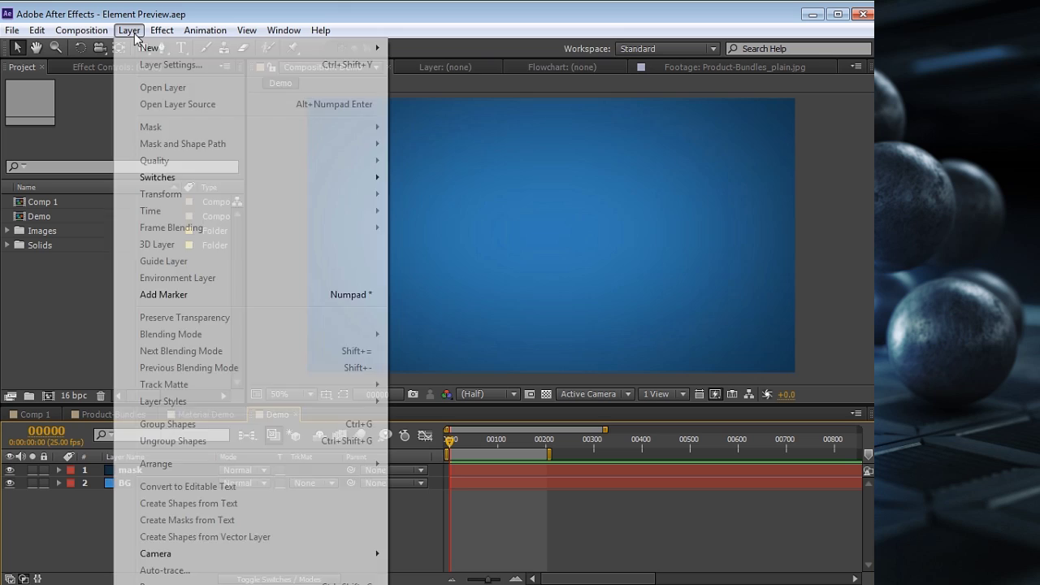
pyautogui.moveTo(140, 49)
pyautogui.click(424, 67)
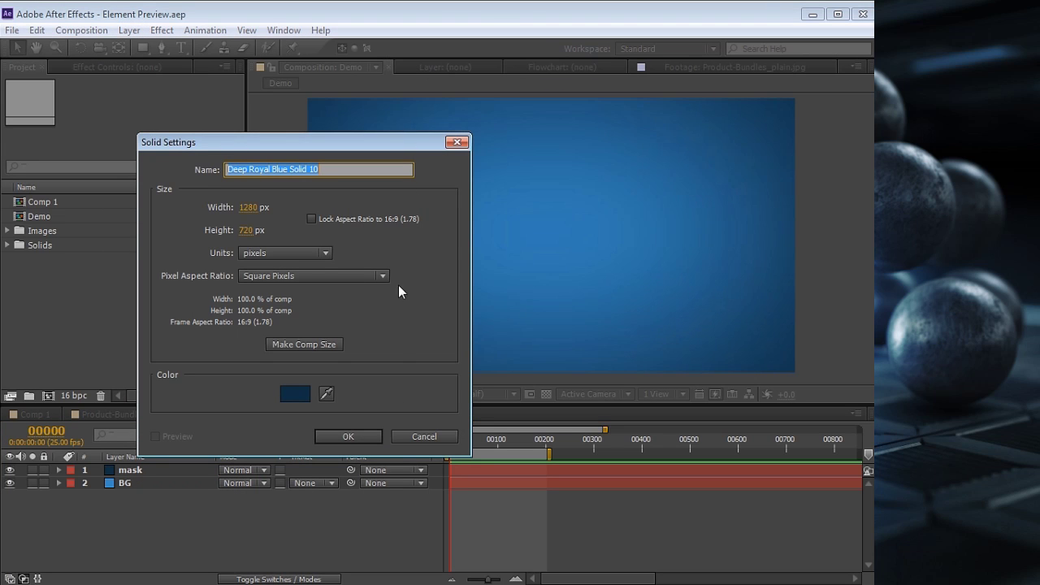
pyautogui.click(352, 436)
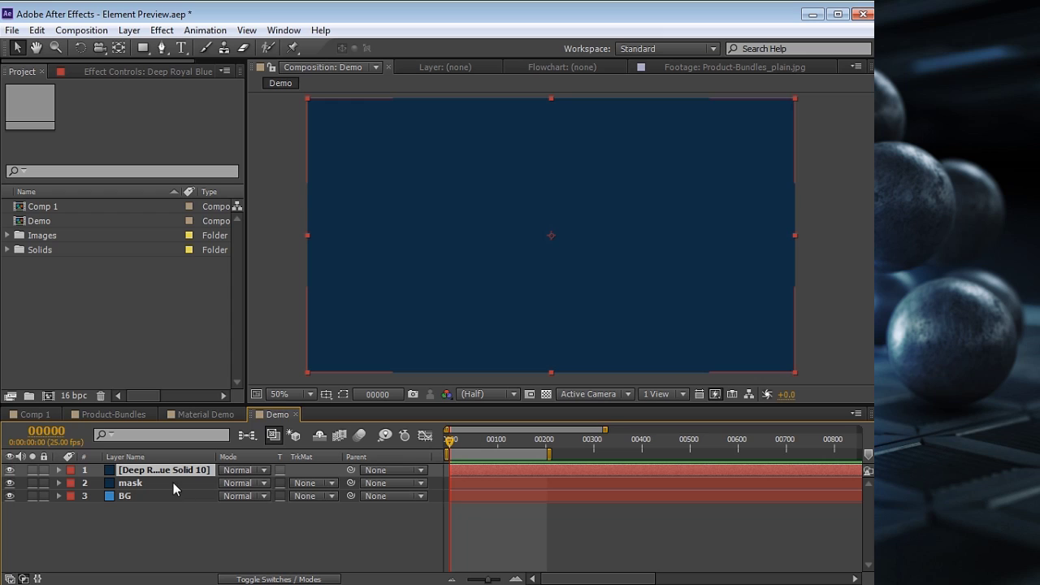
# - Apply the Video Copilot Element effect to the new solid and open its Scene Setup
pyautogui.click(162, 30)
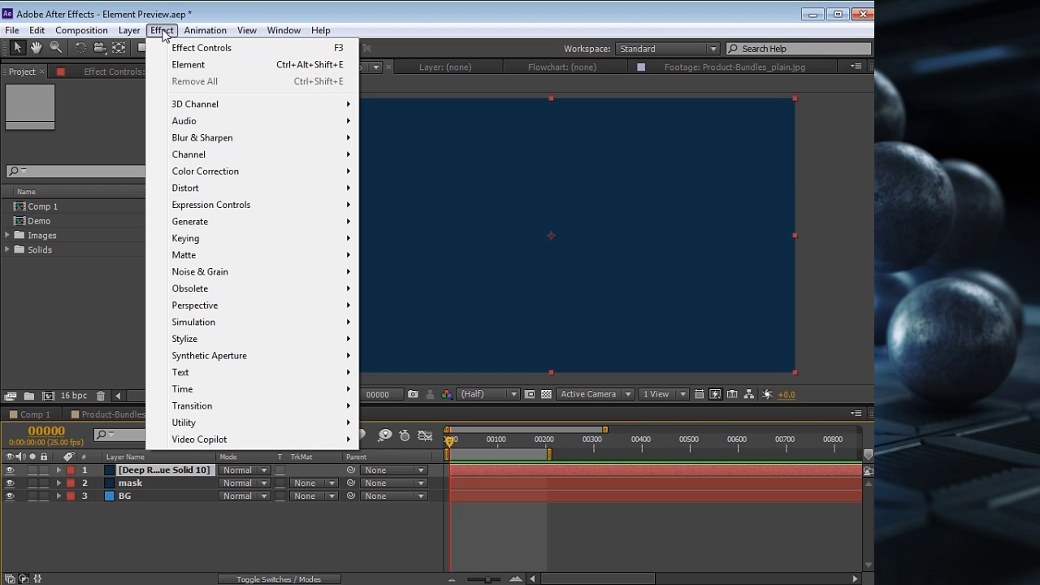
pyautogui.moveTo(249, 440)
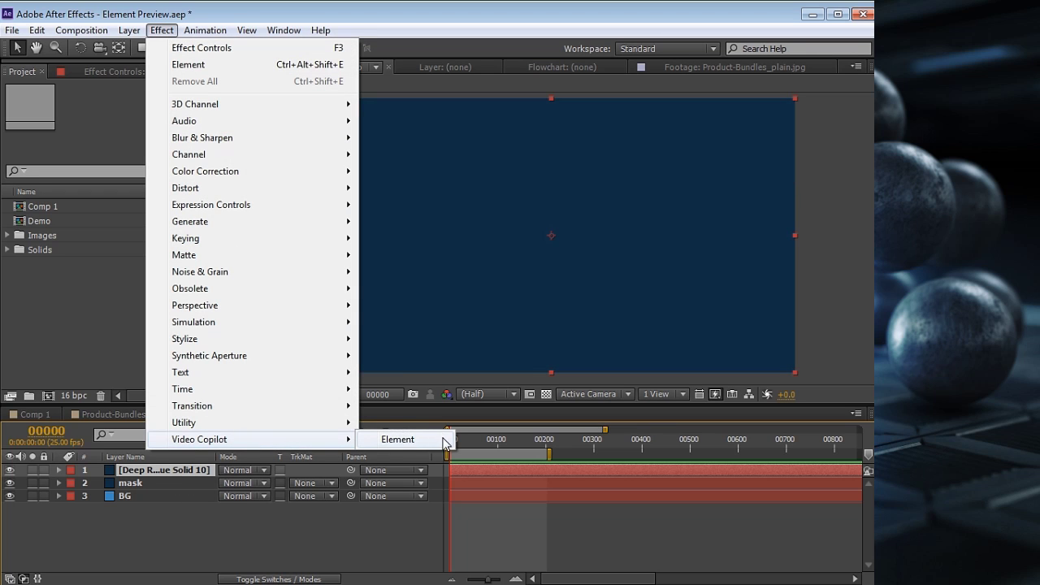
pyautogui.click(398, 440)
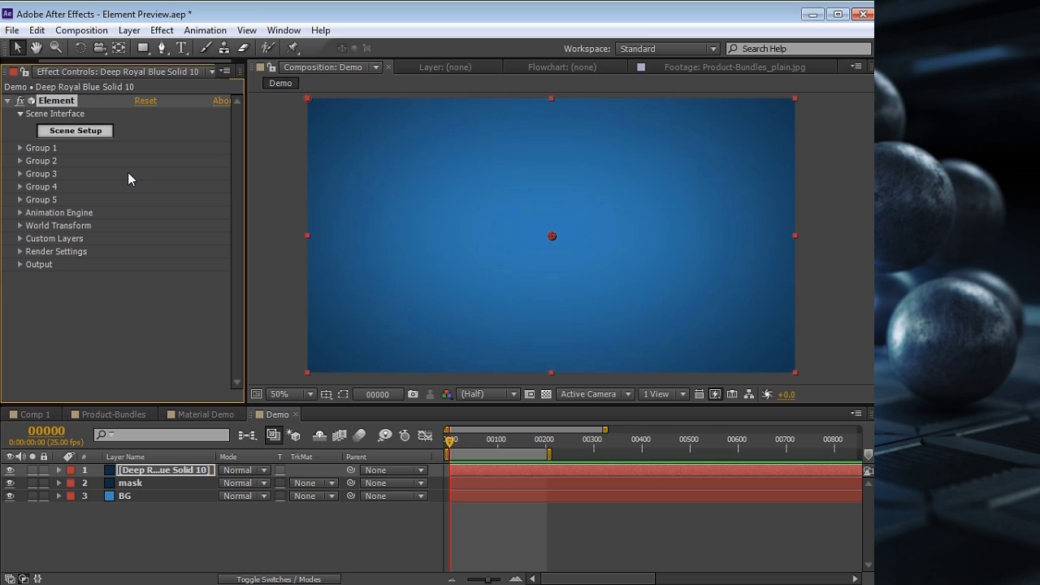
pyautogui.click(69, 135)
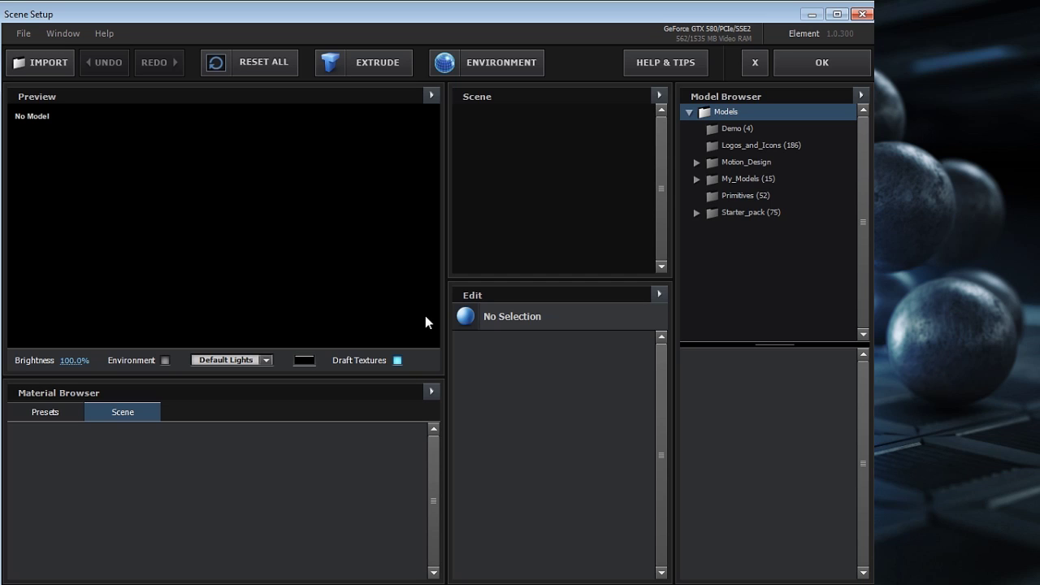
# - Add the Sphere model from the Primitives folder to the scene
pyautogui.click(52, 65)
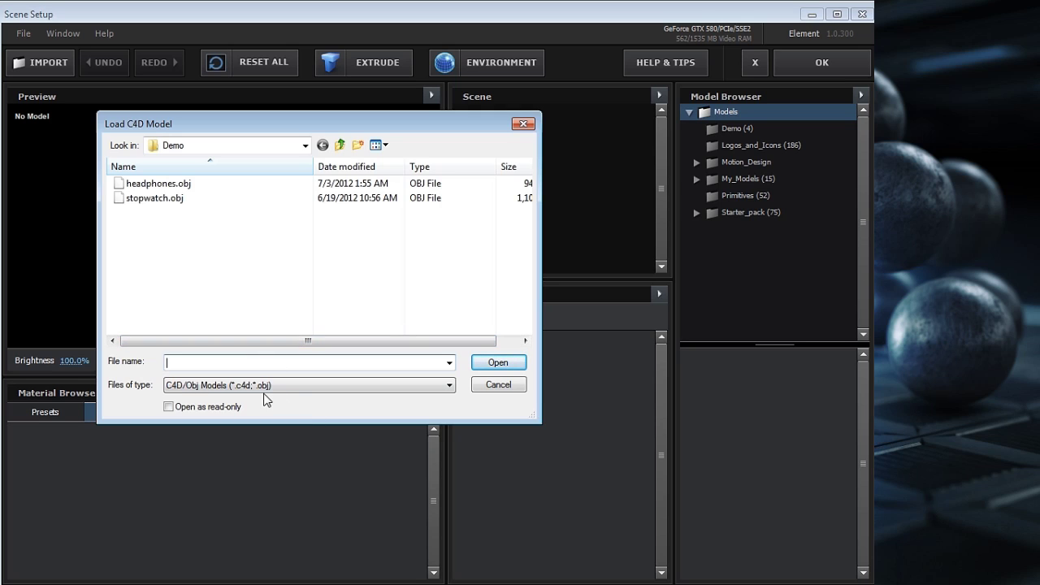
pyautogui.click(487, 388)
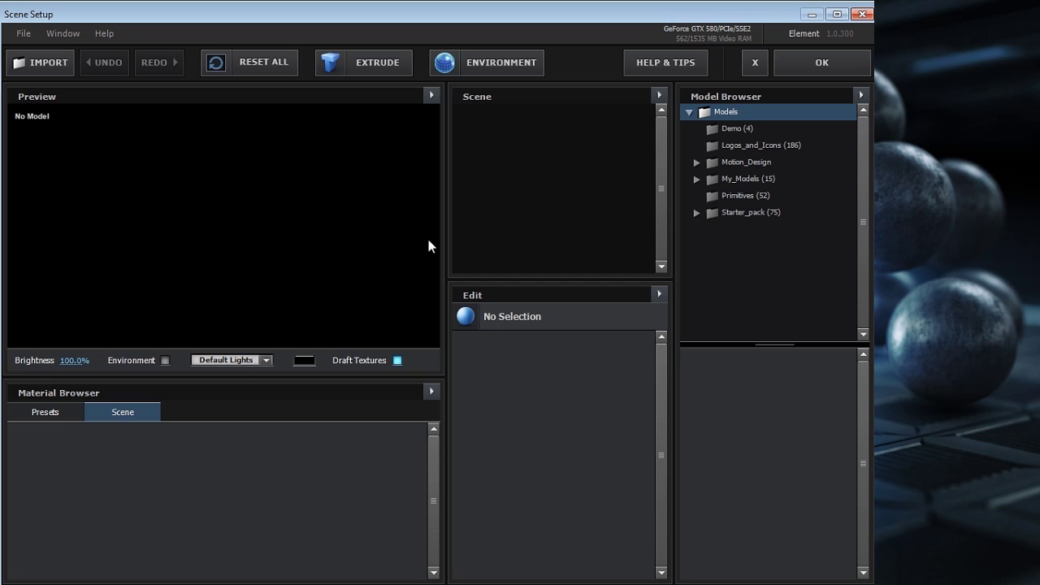
pyautogui.click(723, 197)
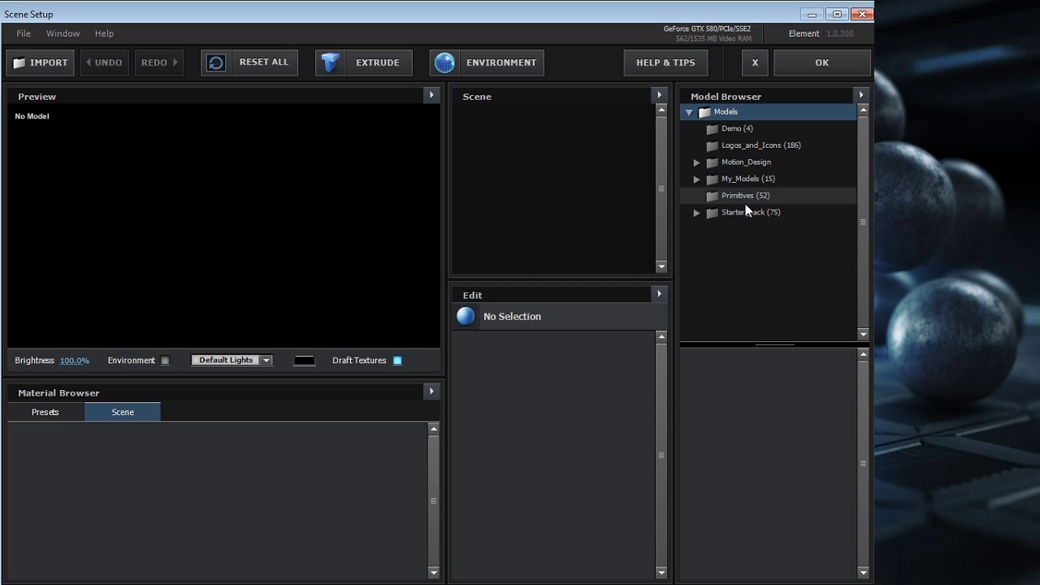
pyautogui.moveTo(861, 376); pyautogui.dragTo(873, 523)
pyautogui.click(736, 390)
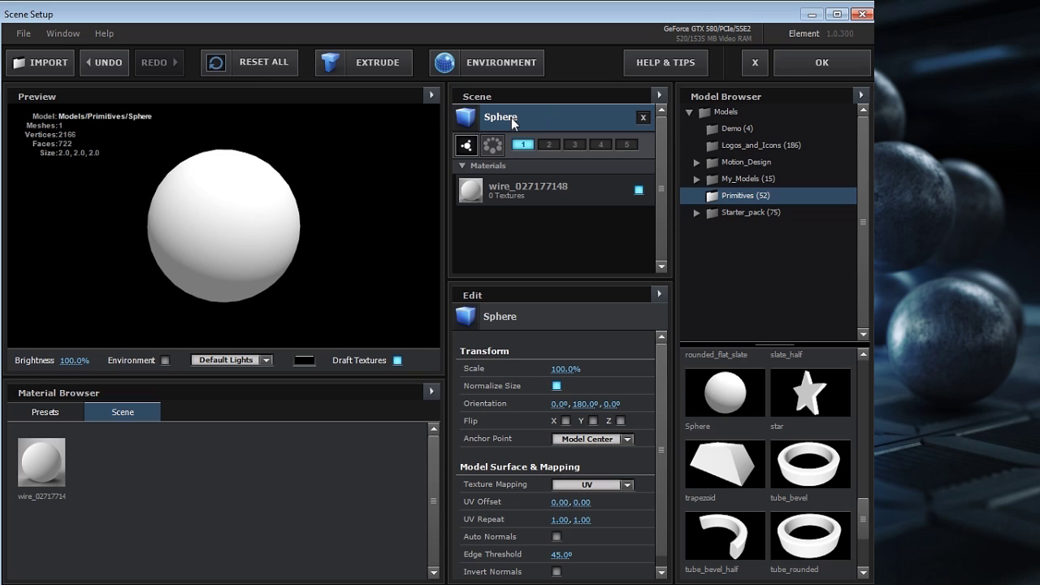
# - Set the diffuse color of the sphere's material to a muted blue
pyautogui.click(530, 189)
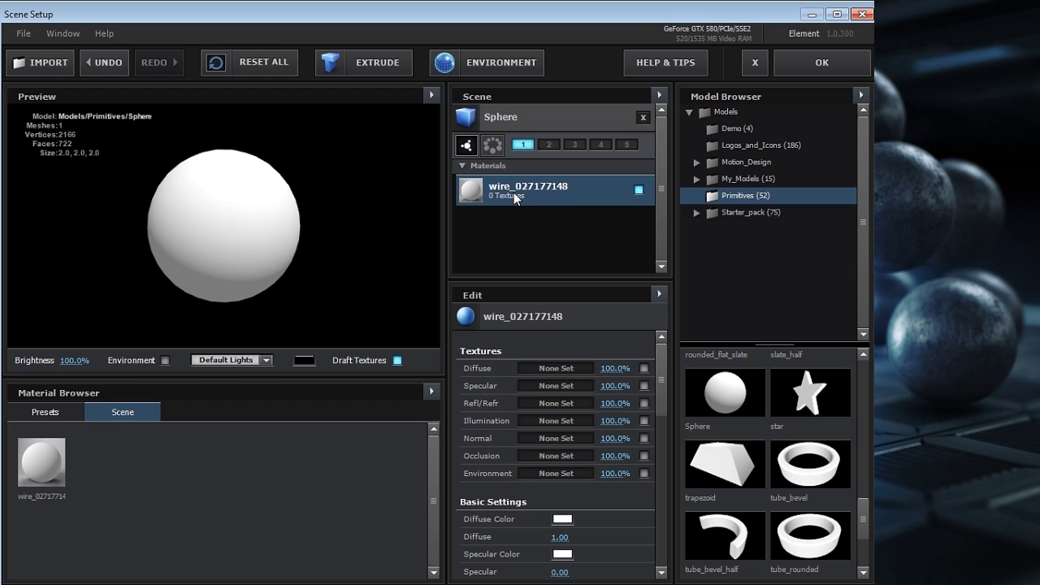
pyautogui.scroll(-3, 592, 415)
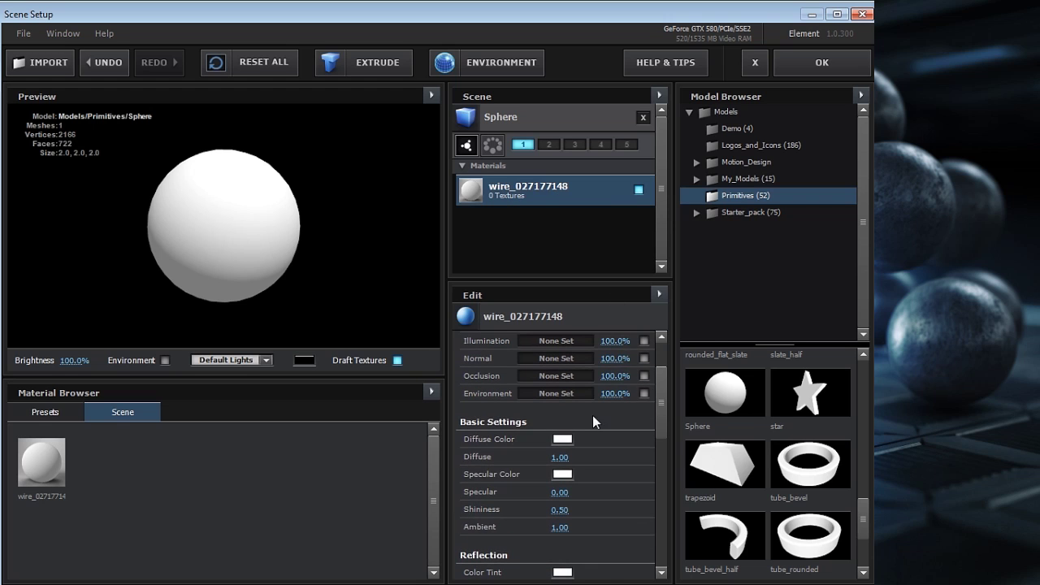
pyautogui.click(563, 416)
pyautogui.click(515, 413)
pyautogui.click(524, 414)
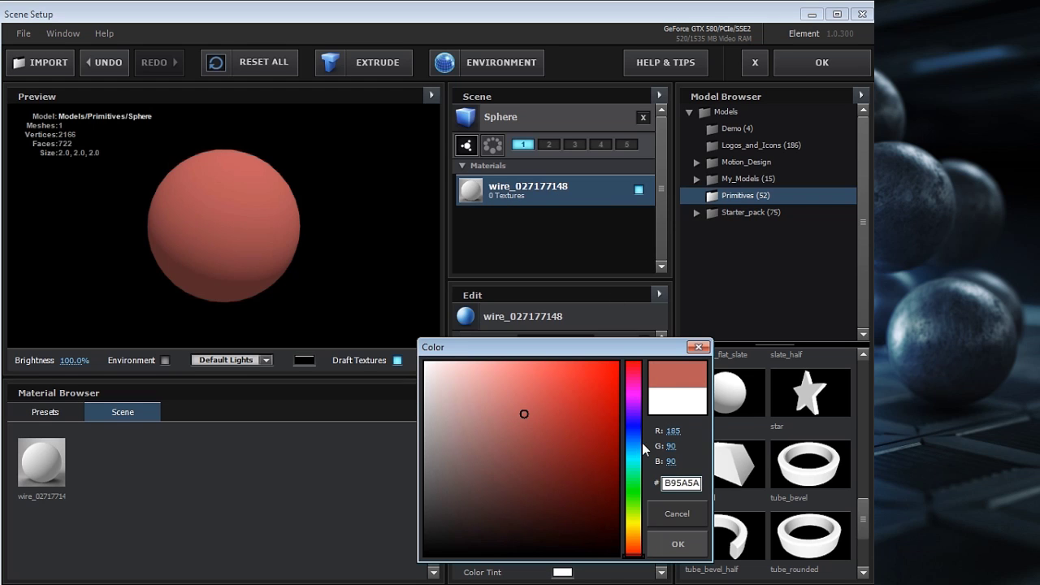
pyautogui.click(632, 446)
pyautogui.click(506, 441)
pyautogui.click(678, 544)
# - Set the sphere material's specular to 0.34 and its reflection intensity to 44%
pyautogui.scroll(-3, 654, 453)
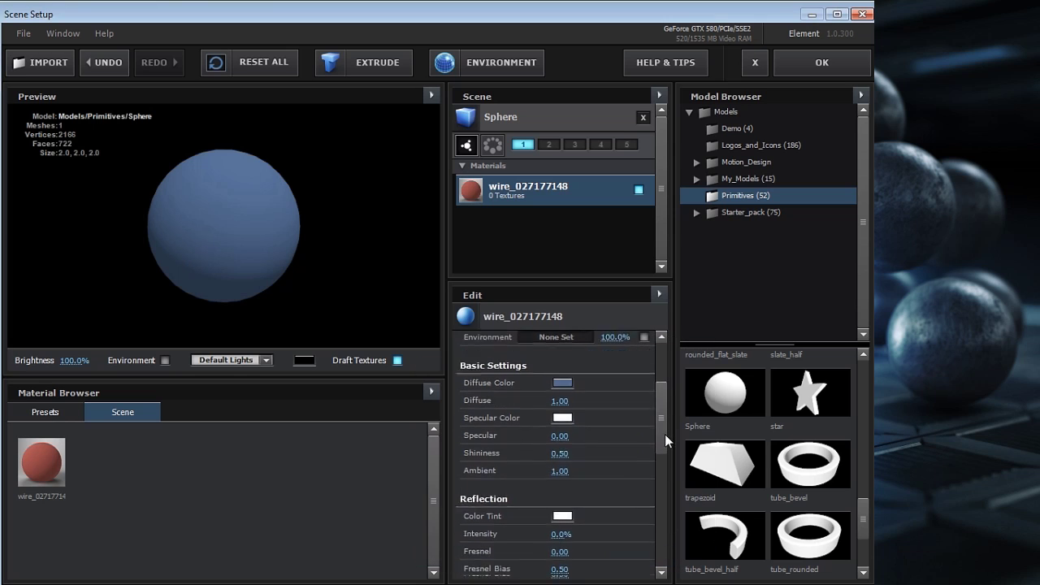
pyautogui.moveTo(560, 417); pyautogui.dragTo(583, 418)
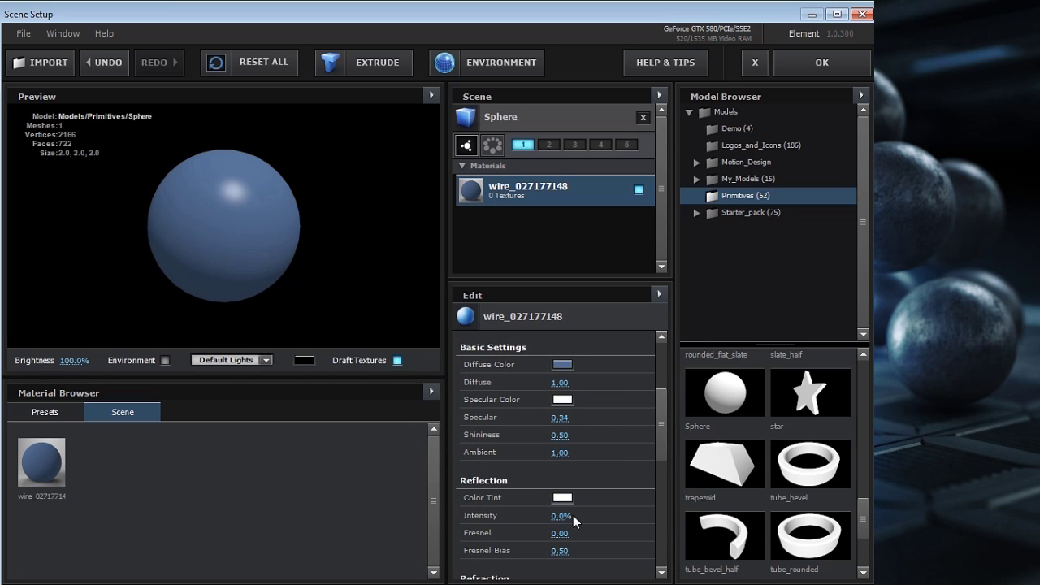
pyautogui.moveTo(564, 515); pyautogui.dragTo(579, 516)
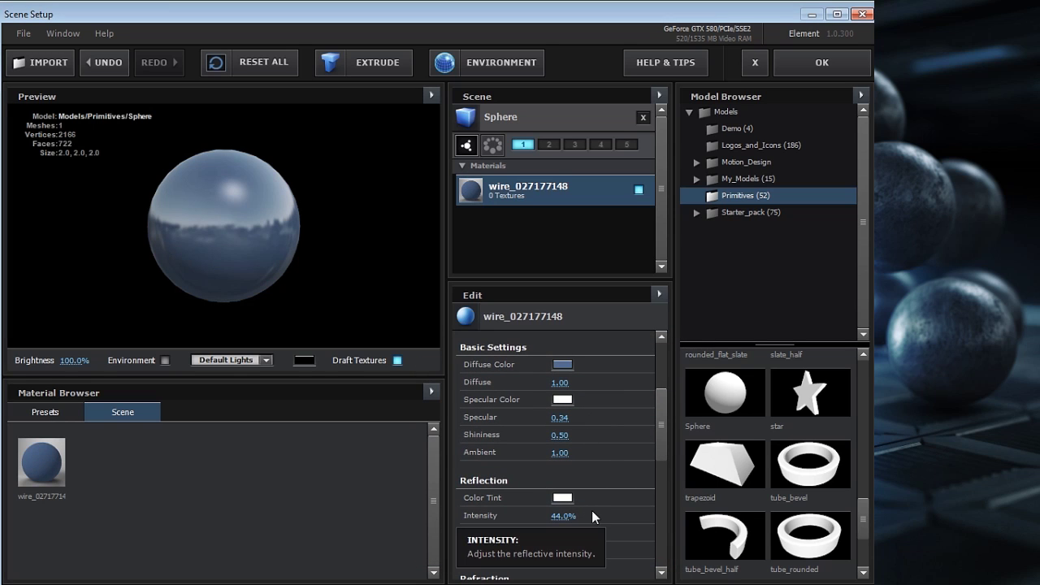
# - Show the environment in the preview and inspect the sphere's reflections against it
pyautogui.click(165, 361)
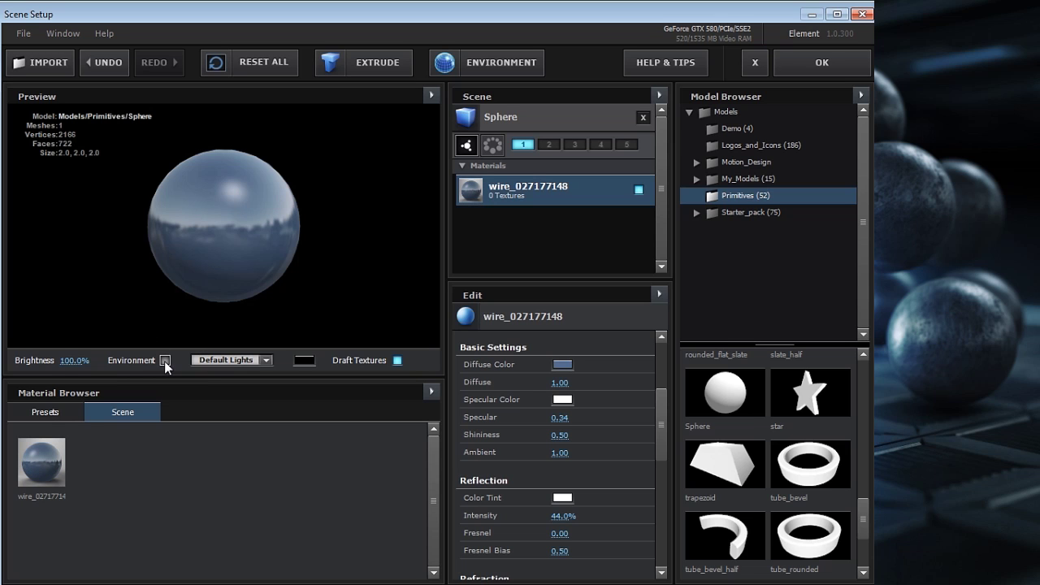
pyautogui.moveTo(207, 239); pyautogui.dragTo(165, 255)
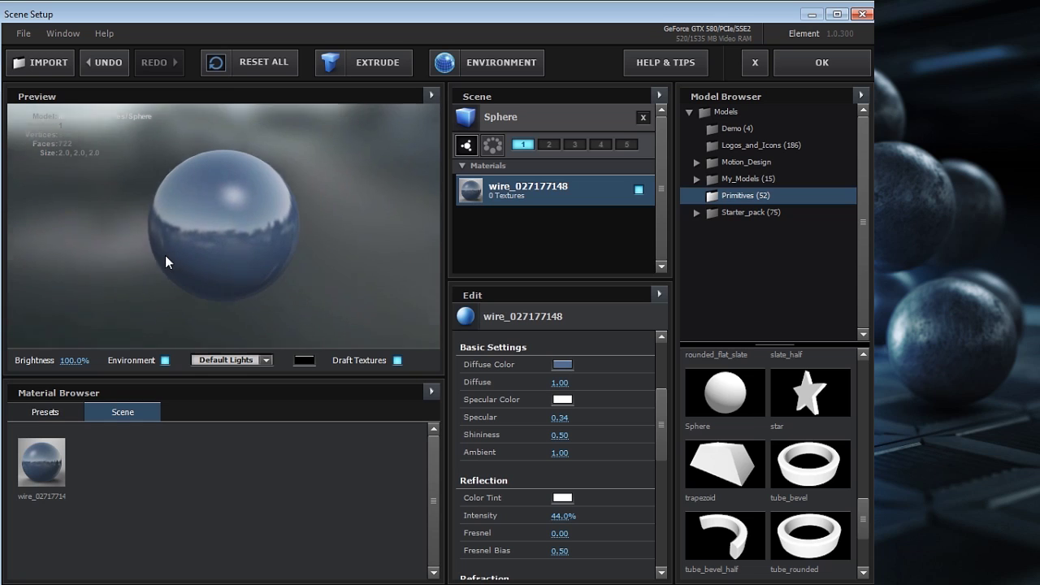
# - Try the Shiny and Gold_Basic material presets on the sphere, finishing with Shiny_Light
pyautogui.click(54, 410)
pyautogui.click(61, 448)
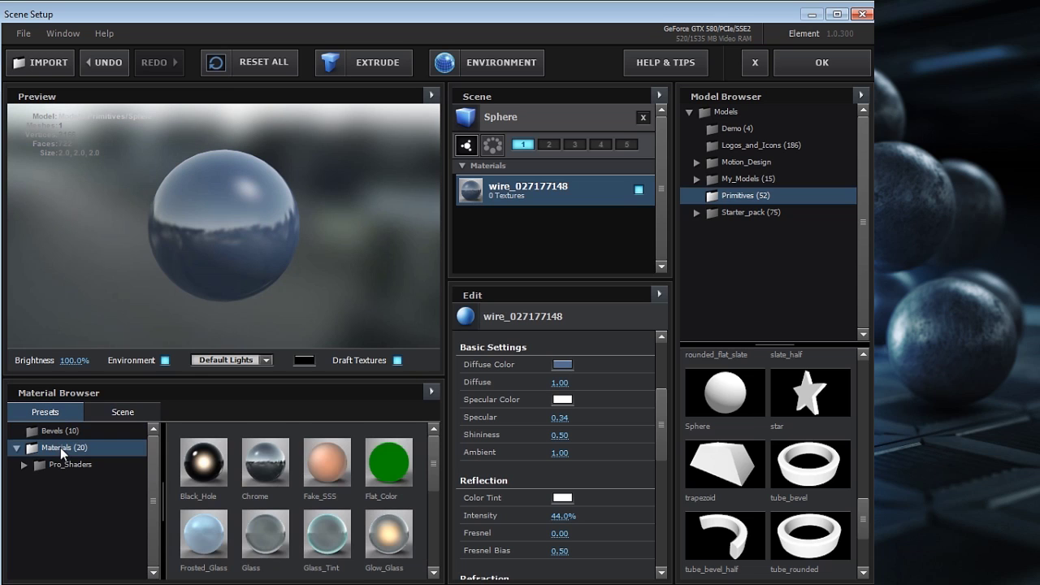
pyautogui.moveTo(432, 467); pyautogui.dragTo(438, 511)
pyautogui.click(322, 529)
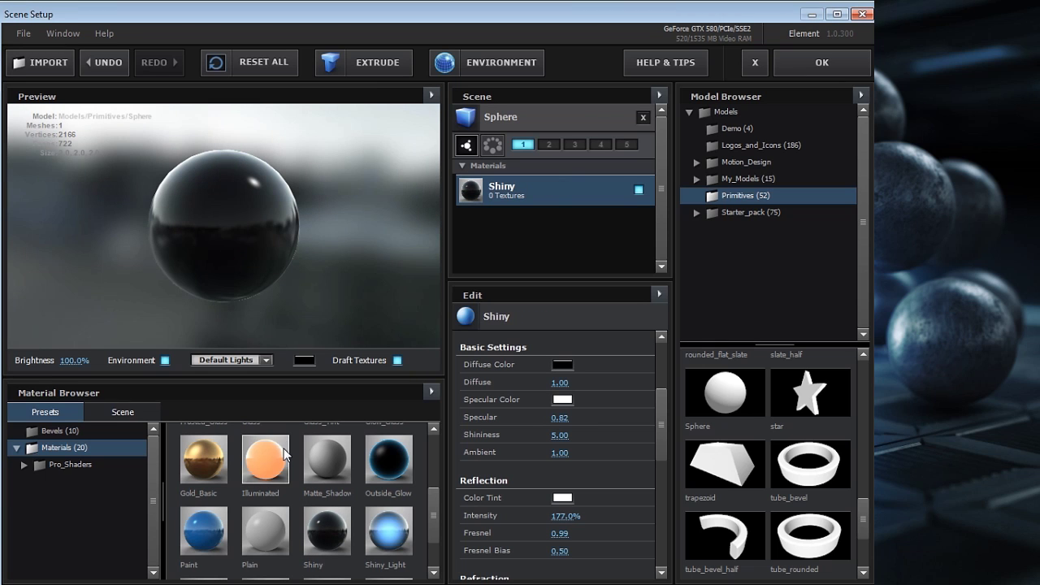
pyautogui.click(203, 459)
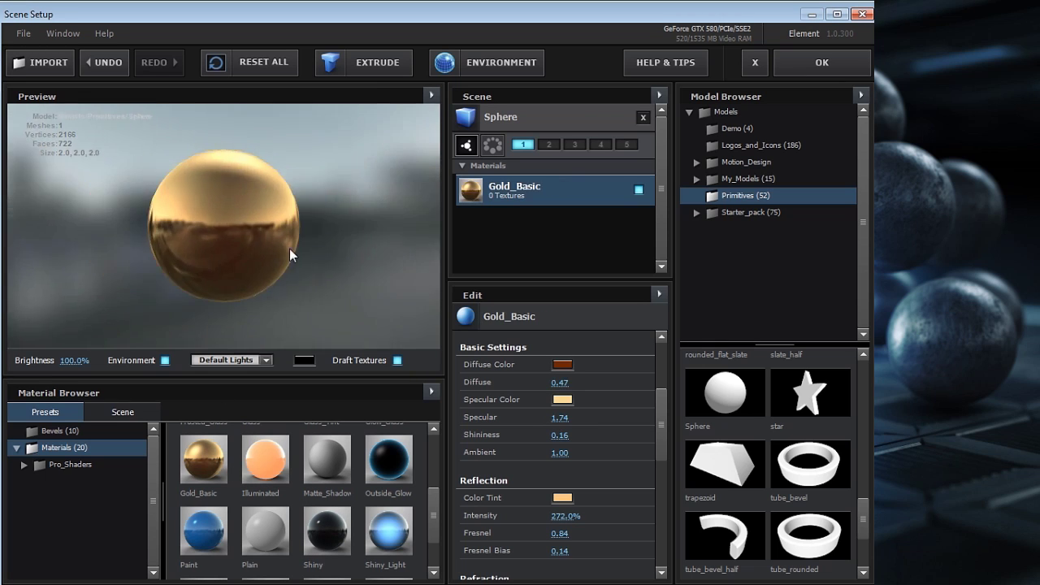
pyautogui.moveTo(435, 485); pyautogui.dragTo(434, 510)
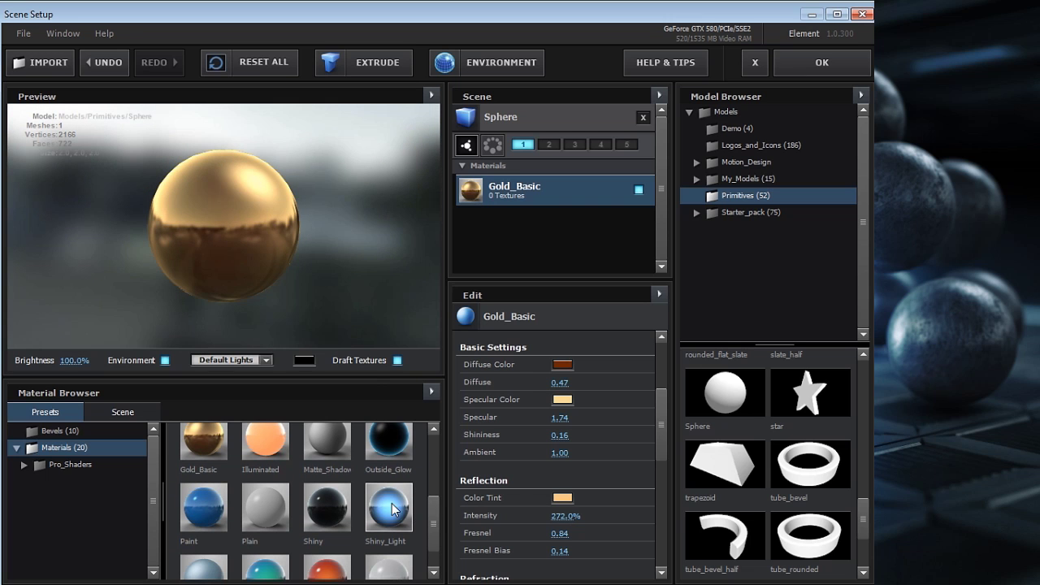
pyautogui.click(393, 509)
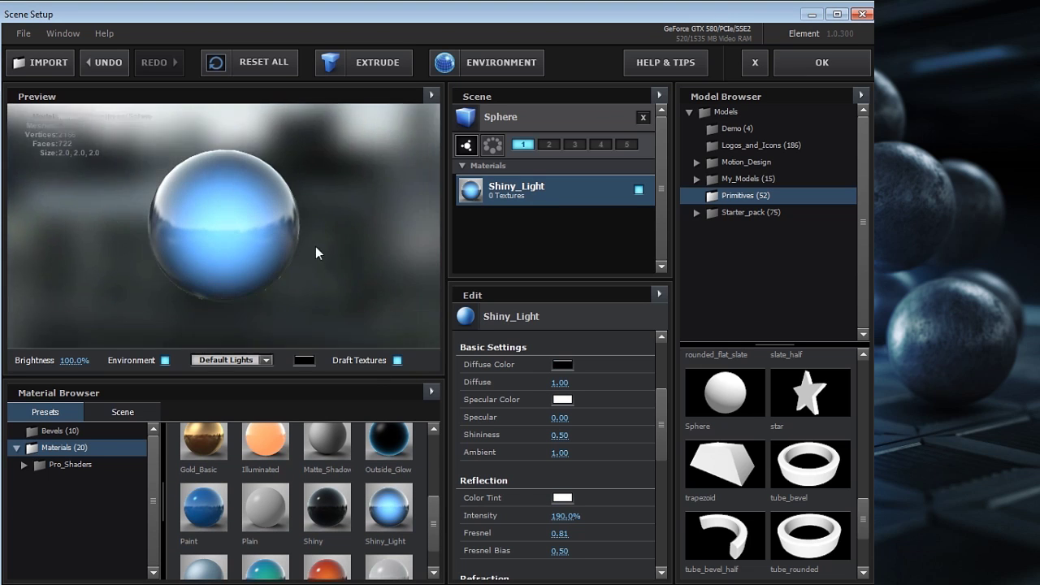
# - Change the glow color of the sphere's Shiny_Light material to a light orange
pyautogui.moveTo(654, 424); pyautogui.dragTo(633, 543)
pyautogui.click(563, 437)
pyautogui.click(557, 390)
pyautogui.moveTo(557, 394); pyautogui.dragTo(523, 387)
pyautogui.click(668, 537)
pyautogui.scroll(5, 661, 471)
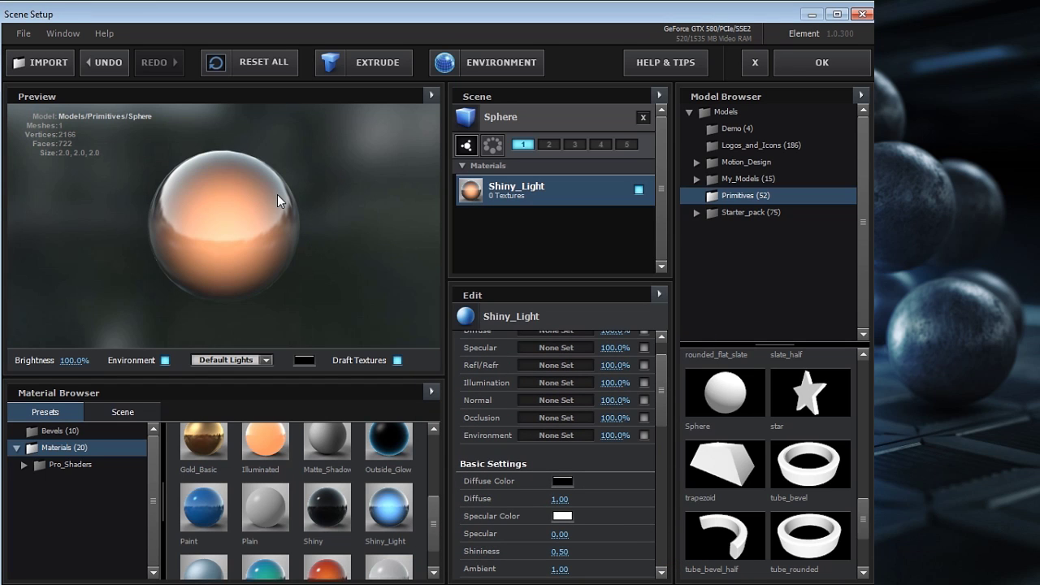
pyautogui.moveTo(245, 232); pyautogui.dragTo(244, 224)
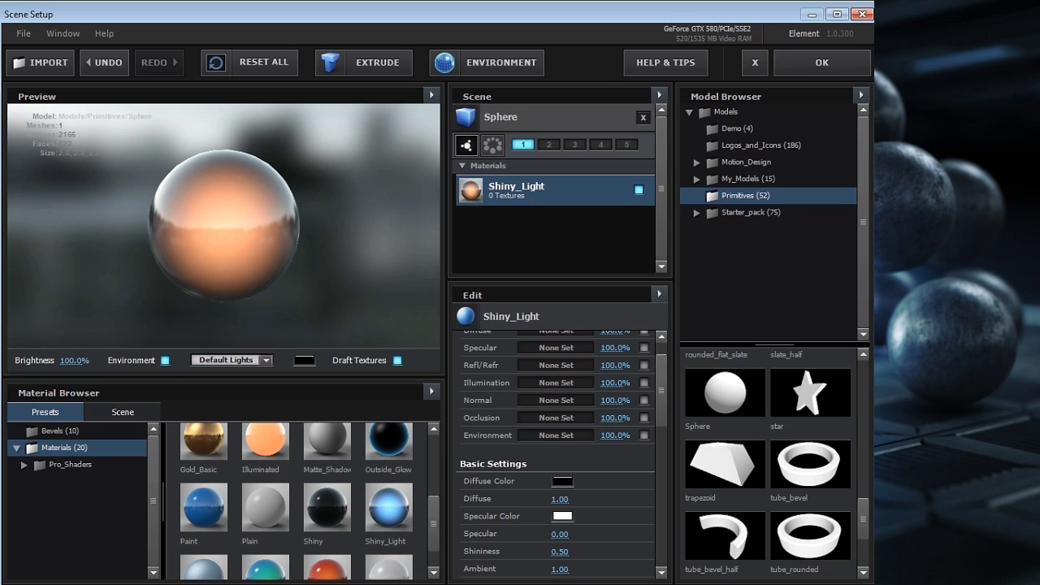
# - Remove the Sphere model from the scene
pyautogui.moveTo(860, 518)
pyautogui.mouseDown()
pyautogui.moveTo(863, 488)
pyautogui.moveTo(865, 503)
pyautogui.mouseUp()
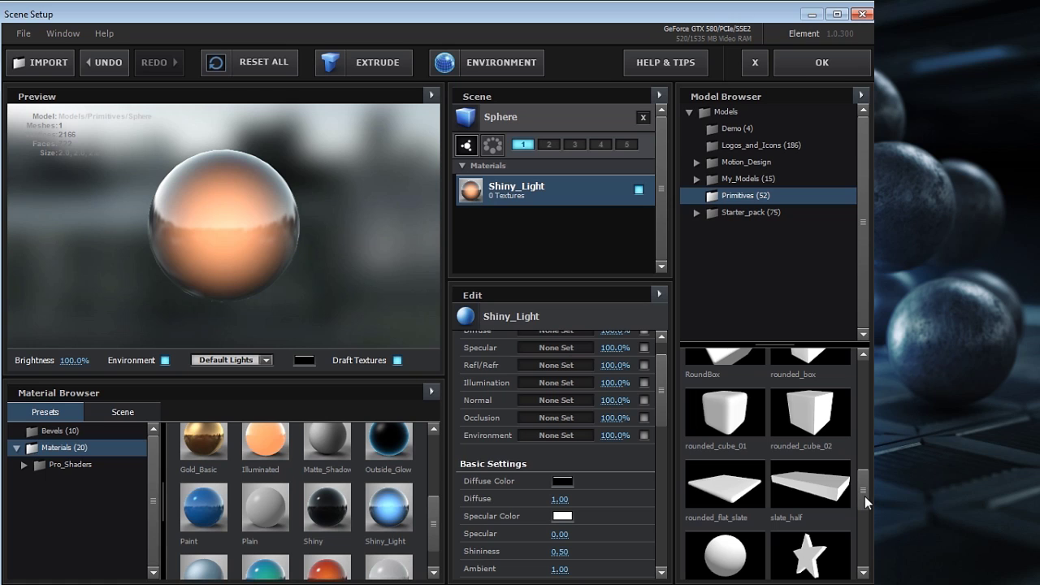
pyautogui.click(506, 122)
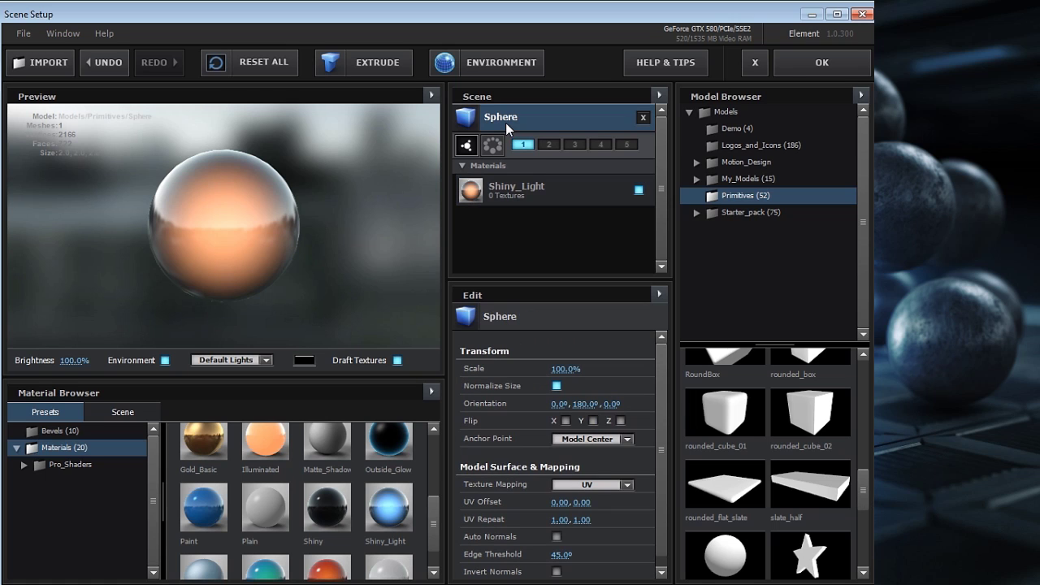
pyautogui.click(643, 119)
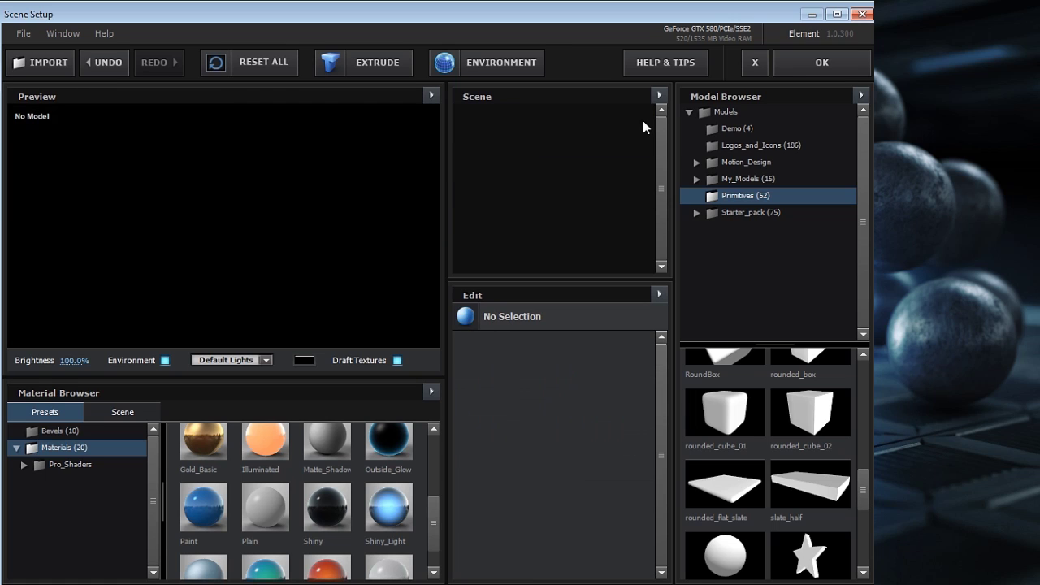
# - Add the headphones model from the Demo folder and apply the scene to the composition
pyautogui.click(744, 131)
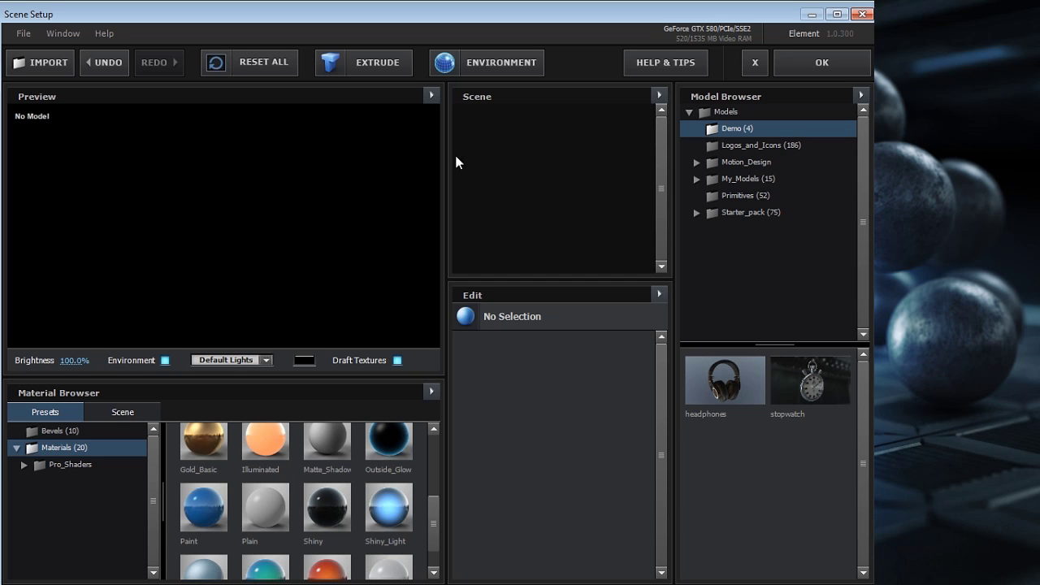
pyautogui.click(721, 376)
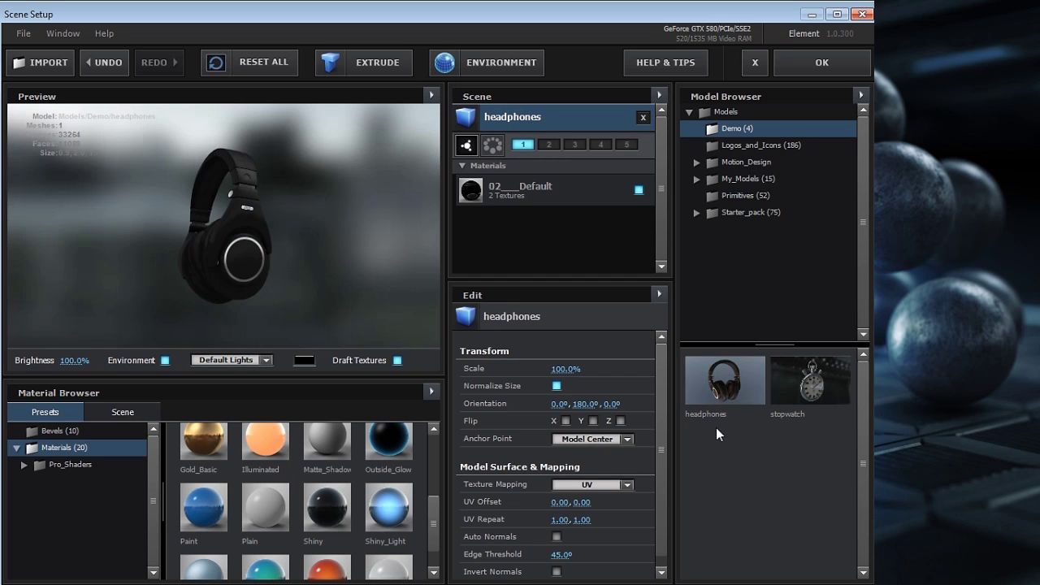
pyautogui.moveTo(239, 266)
pyautogui.mouseDown()
pyautogui.moveTo(212, 251)
pyautogui.moveTo(156, 270)
pyautogui.moveTo(243, 287)
pyautogui.moveTo(205, 276)
pyautogui.moveTo(235, 280)
pyautogui.moveTo(220, 283)
pyautogui.moveTo(250, 262)
pyautogui.mouseUp()
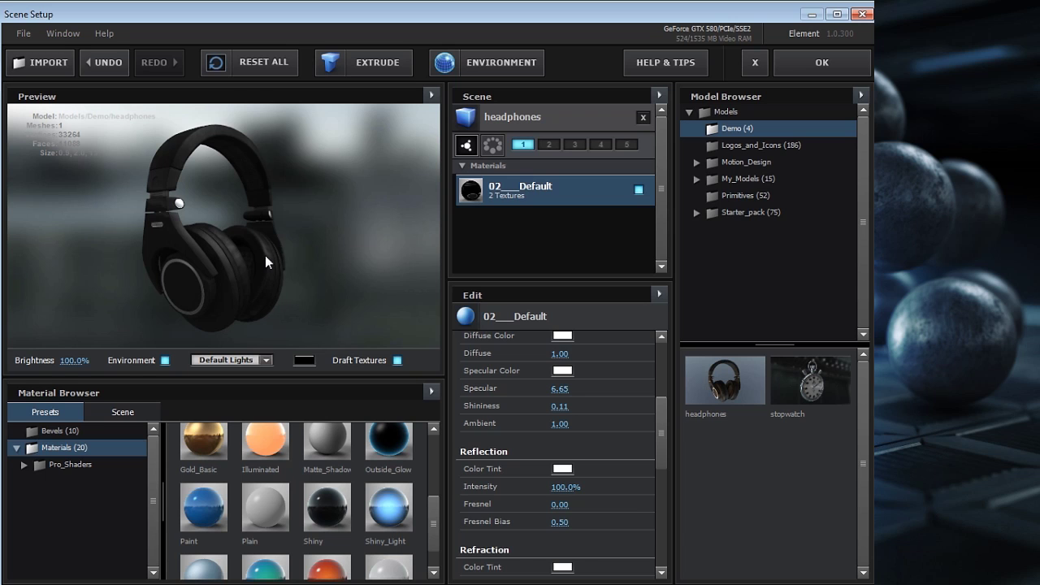
pyautogui.moveTo(265, 255); pyautogui.dragTo(219, 252)
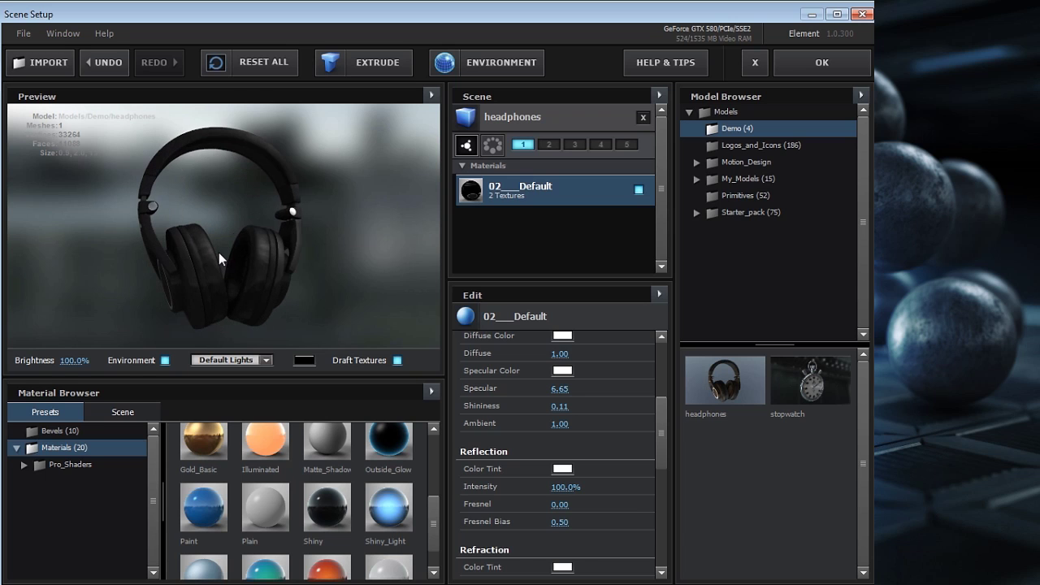
pyautogui.click(817, 62)
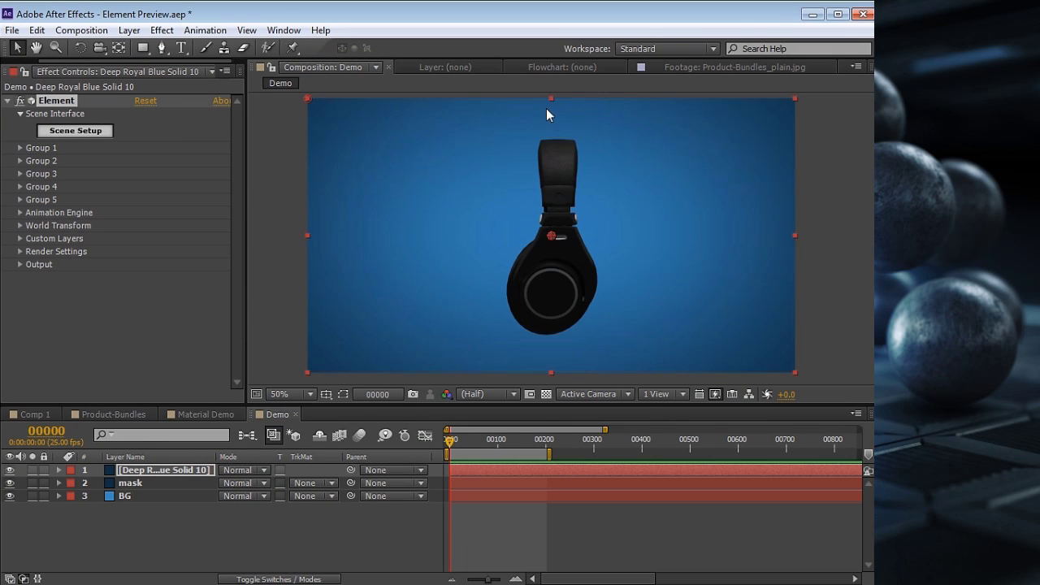
# - Add a two-node camera named Camera 1 with the Custom preset to the Demo composition
pyautogui.click(129, 31)
pyautogui.moveTo(146, 48)
pyautogui.click(432, 101)
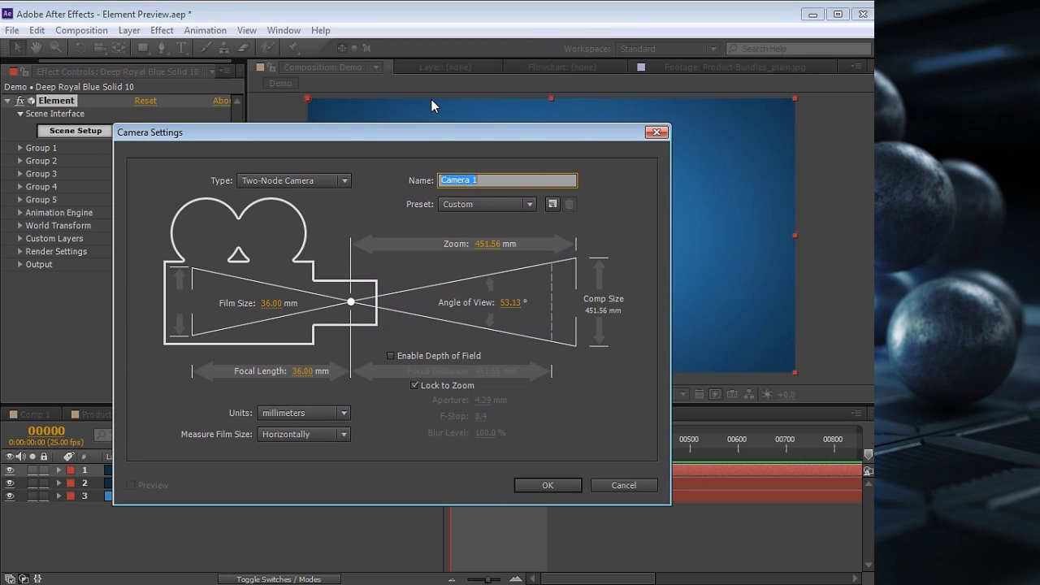
pyautogui.click(538, 485)
# - Orbit the camera around the headphones with the camera tool, checking the model in an enlarged viewer at 100%
pyautogui.click(99, 48)
pyautogui.moveTo(464, 290); pyautogui.dragTo(656, 306)
pyautogui.press('`')
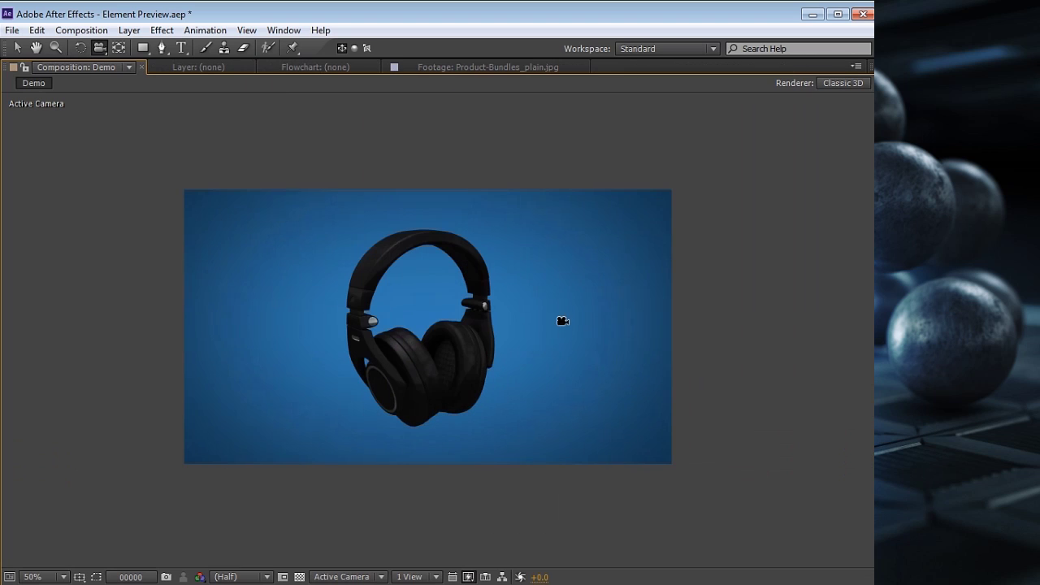
pyautogui.press('.')
pyautogui.moveTo(422, 375); pyautogui.dragTo(346, 364)
pyautogui.moveTo(238, 336); pyautogui.dragTo(329, 346)
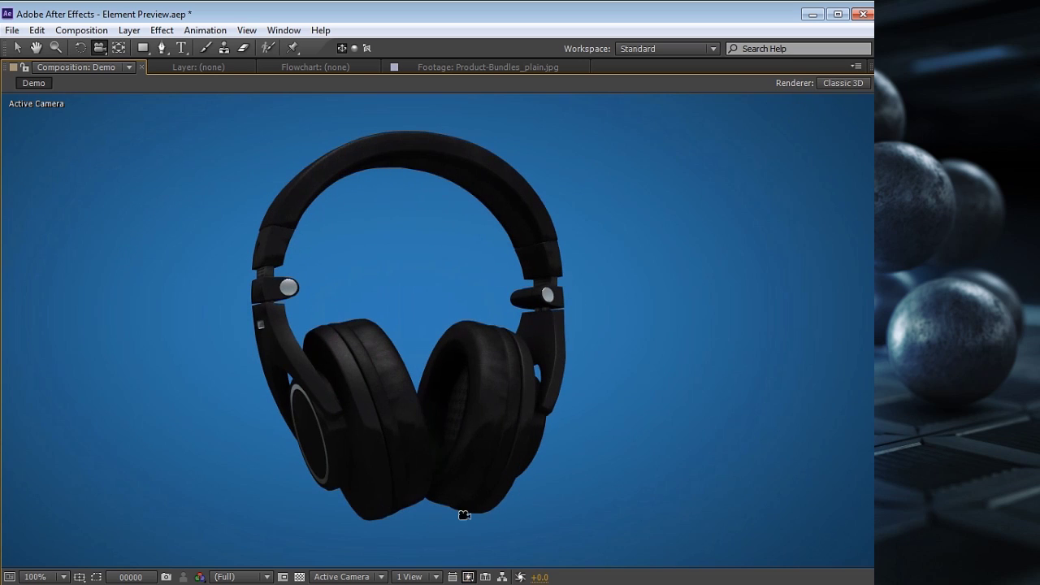
pyautogui.moveTo(303, 399)
pyautogui.mouseDown()
pyautogui.moveTo(536, 363)
pyautogui.moveTo(199, 358)
pyautogui.moveTo(457, 352)
pyautogui.moveTo(454, 420)
pyautogui.moveTo(313, 387)
pyautogui.mouseUp()
pyautogui.press('`')
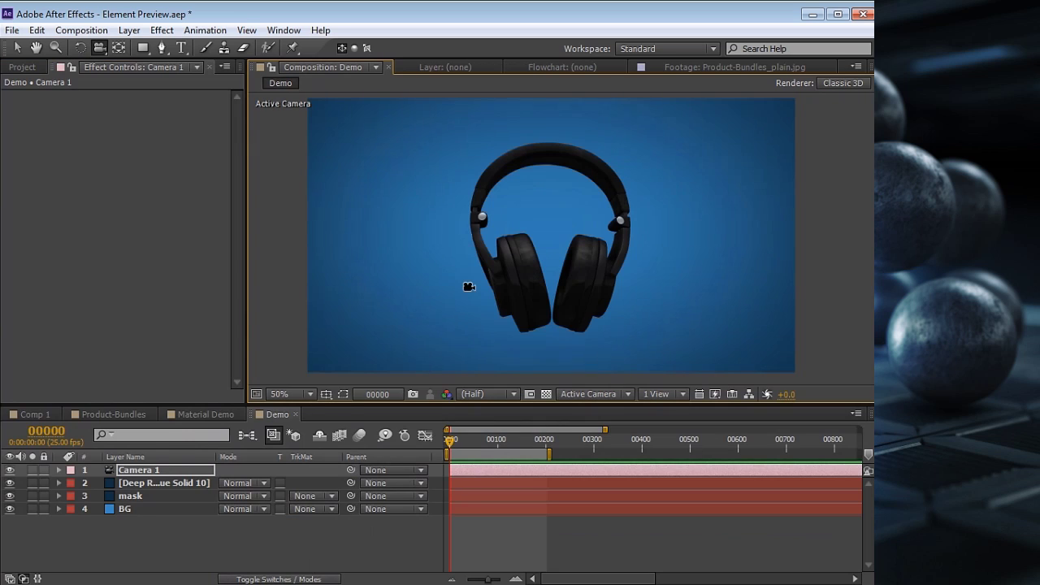
pyautogui.moveTo(487, 286); pyautogui.dragTo(511, 298)
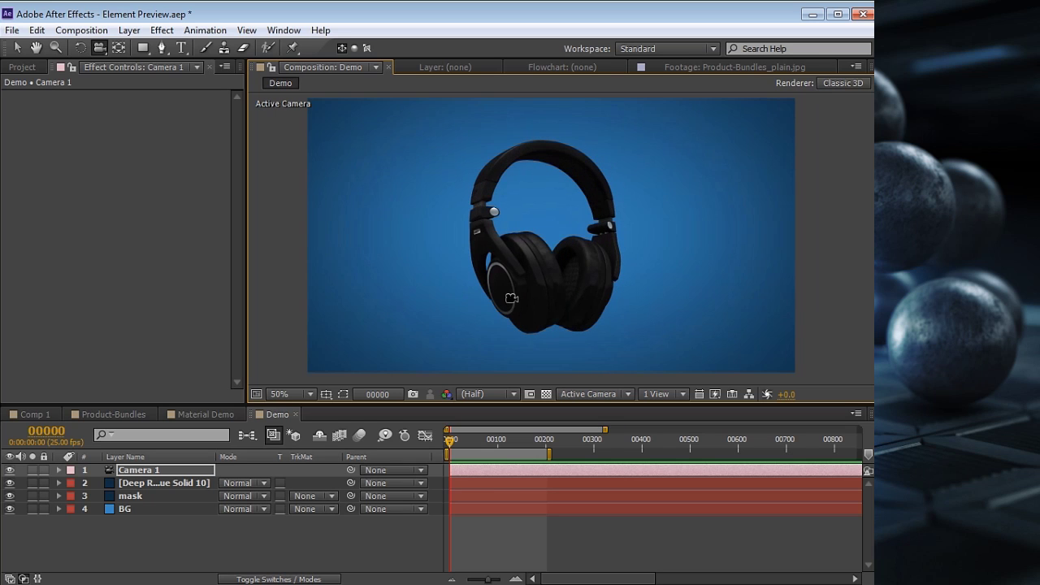
# - Reopen the solid's Element scene setup and try the Cinema, Product and Dramatic preview lighting presets, finishing with Cinema
pyautogui.click(139, 482)
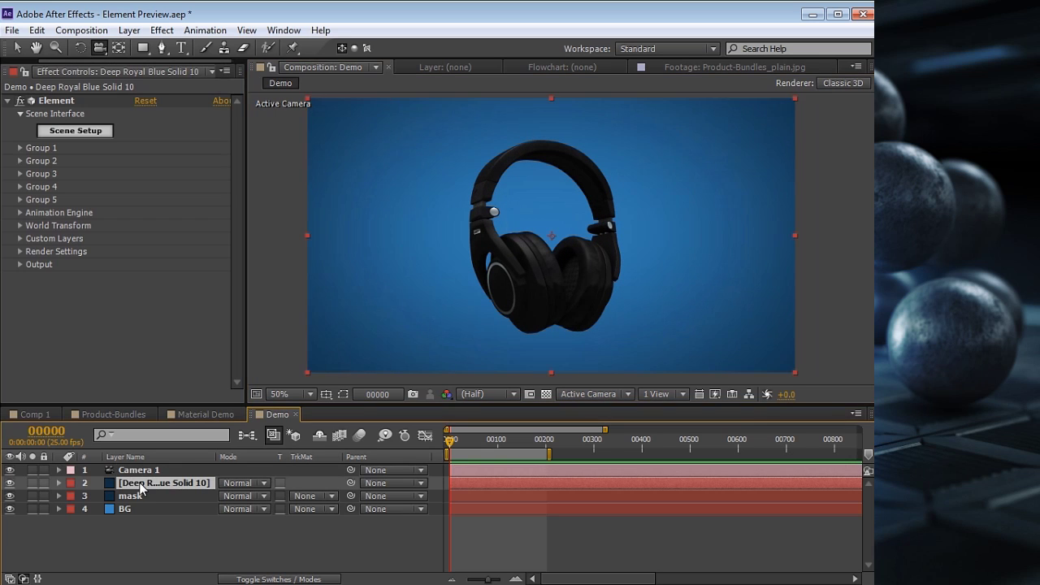
pyautogui.click(79, 133)
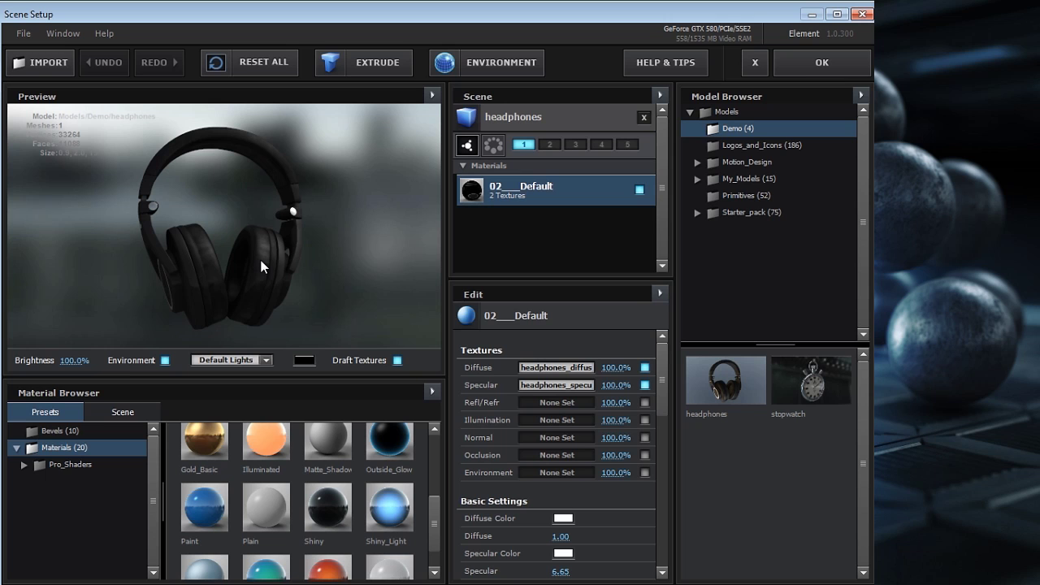
pyautogui.click(262, 360)
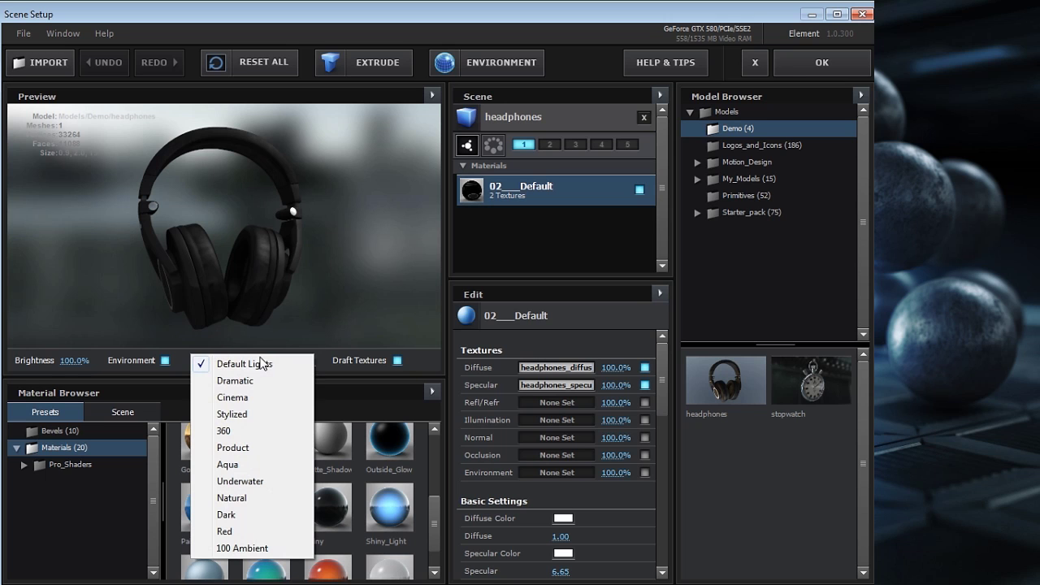
pyautogui.click(248, 397)
pyautogui.moveTo(208, 269); pyautogui.dragTo(251, 271)
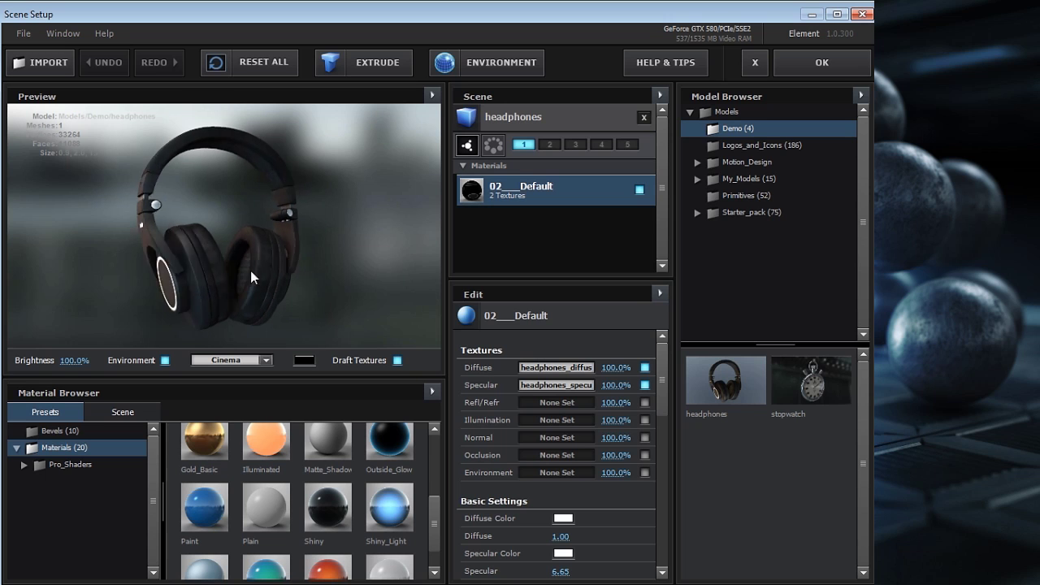
pyautogui.click(245, 360)
pyautogui.click(233, 448)
pyautogui.moveTo(228, 320); pyautogui.dragTo(208, 256)
pyautogui.click(244, 360)
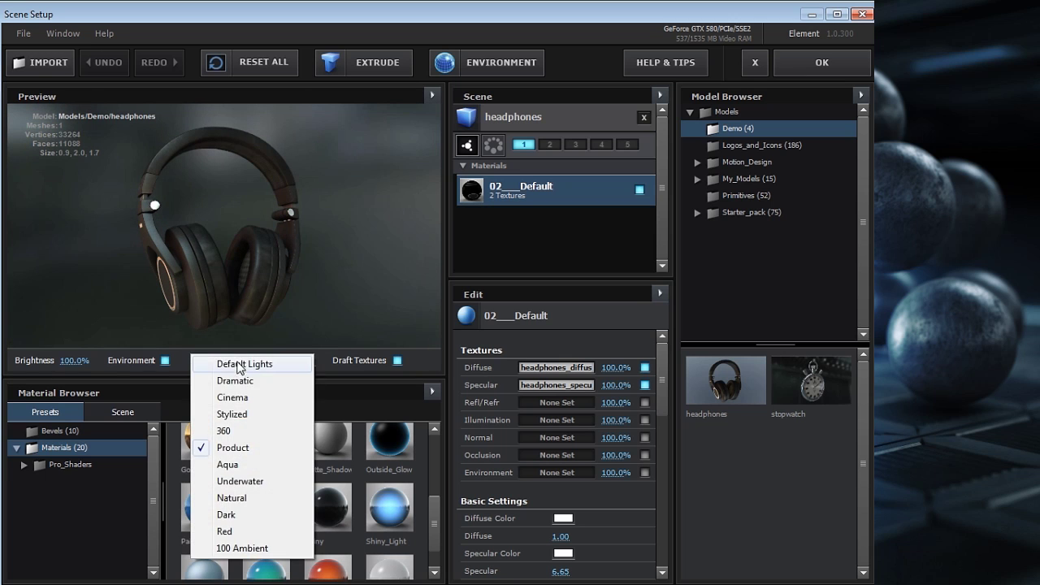
pyautogui.click(248, 376)
pyautogui.click(244, 360)
pyautogui.click(234, 397)
pyautogui.moveTo(228, 280); pyautogui.dragTo(191, 335)
# - Turn off the environment background and draft textures in the preview and inspect the headphones up close
pyautogui.click(165, 360)
pyautogui.moveTo(211, 231); pyautogui.dragTo(243, 278)
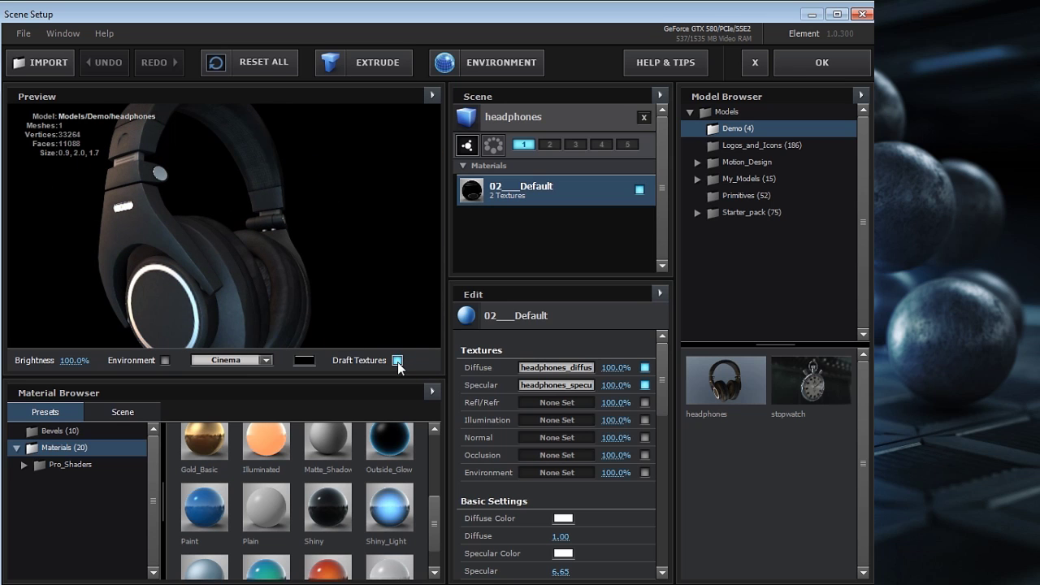
pyautogui.moveTo(177, 275); pyautogui.dragTo(328, 304)
pyautogui.scroll(5, 225, 247)
pyautogui.scroll(-5, 211, 263)
pyautogui.moveTo(193, 271); pyautogui.dragTo(284, 251)
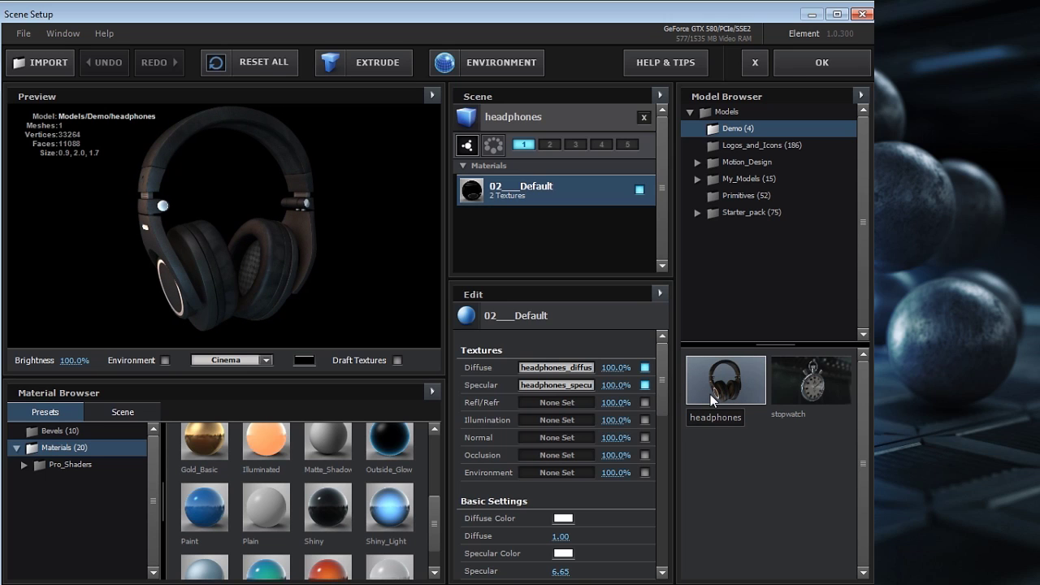
# - Import headphones.obj from the Demo folder and reset the preview view to show the untextured model
pyautogui.click(44, 61)
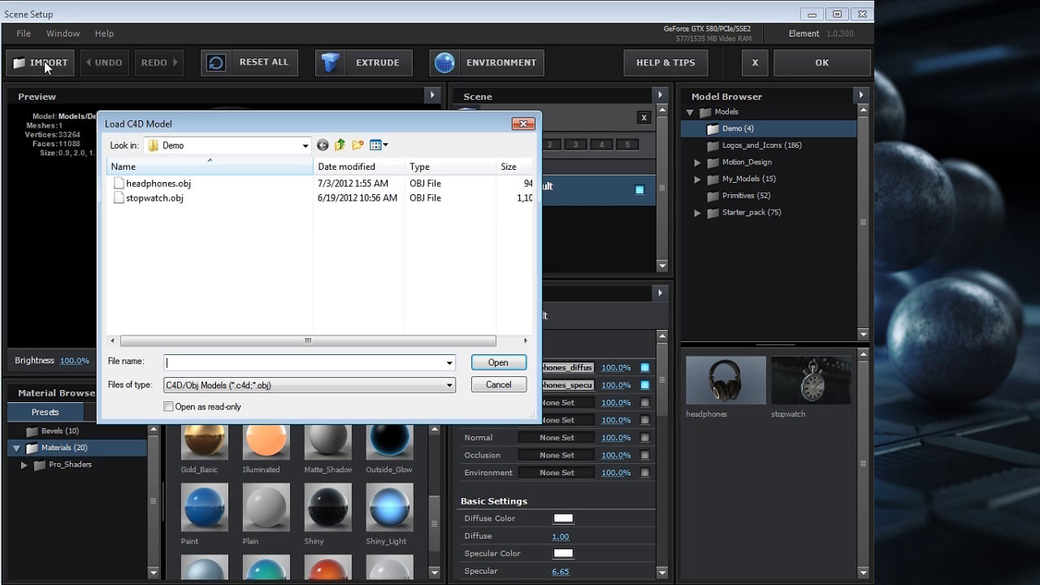
pyautogui.doubleClick(150, 187)
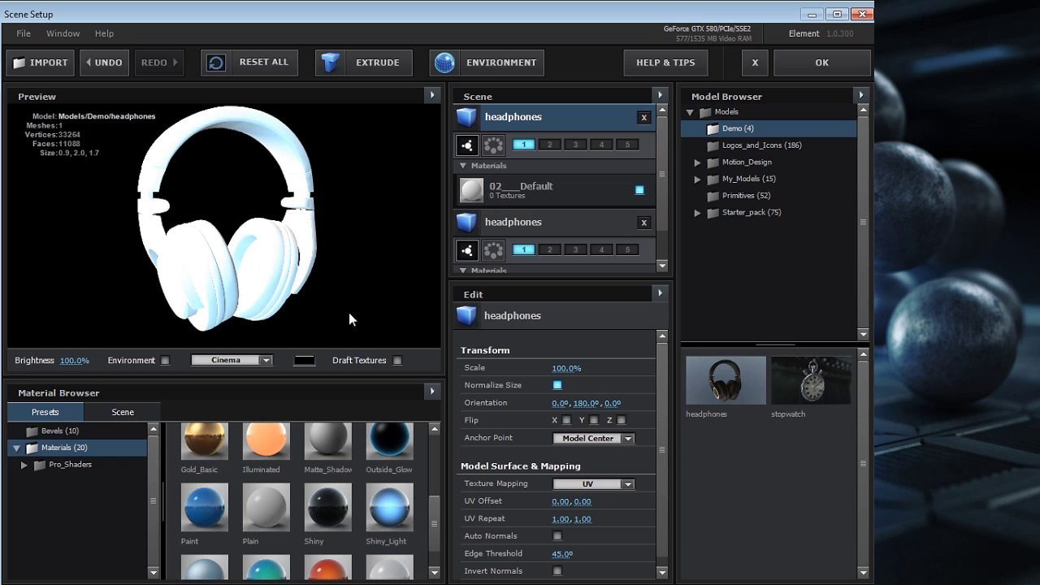
pyautogui.click(431, 96)
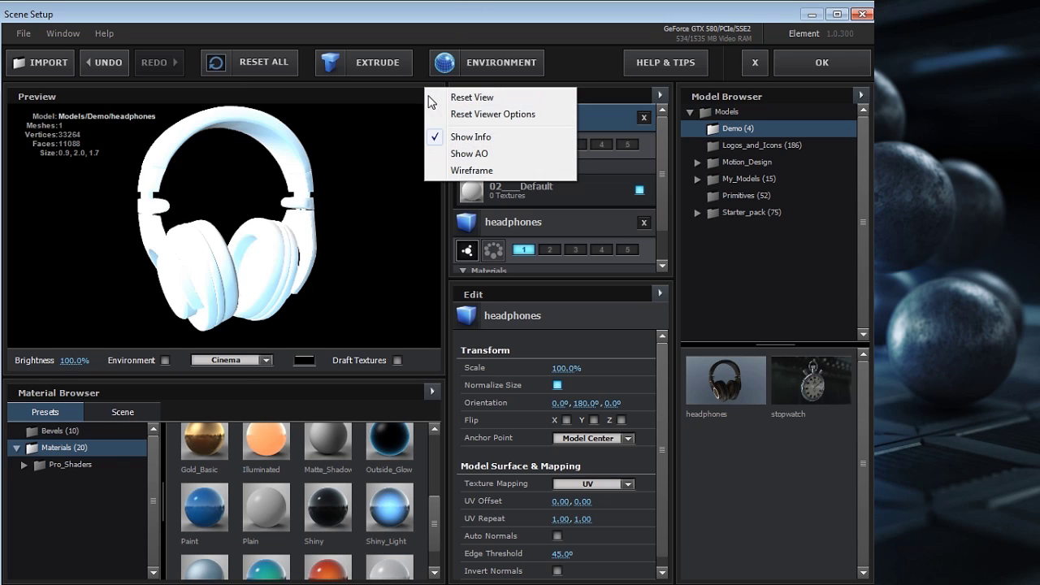
pyautogui.click(514, 98)
pyautogui.moveTo(268, 244); pyautogui.dragTo(139, 222)
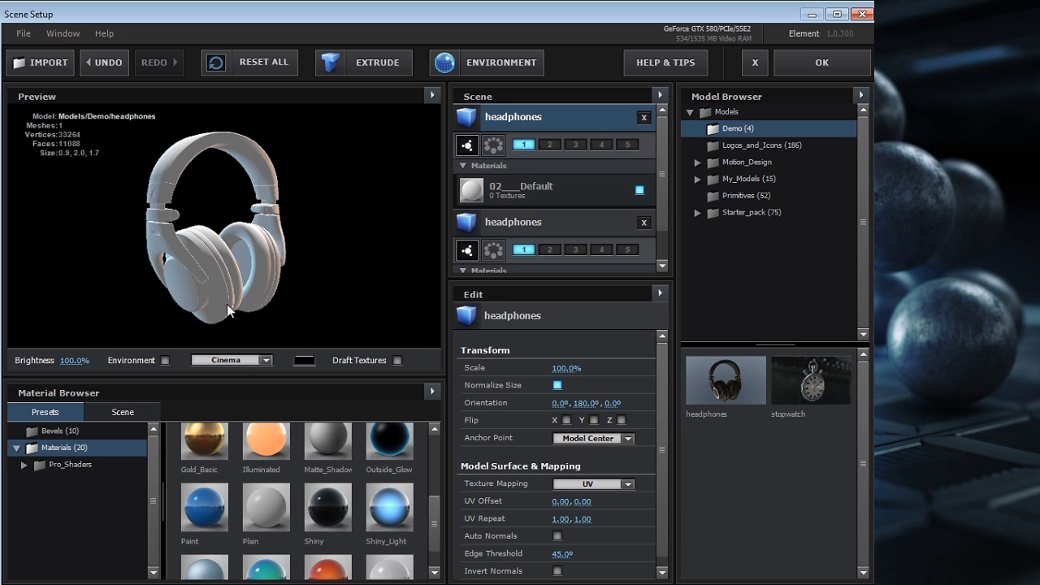
# - Assign headphones_diffuse.jpg and headphones_specular.jpg as the Diffuse and Specular textures of the imported model's 02___Default material
pyautogui.click(524, 187)
pyautogui.hotkey('alt', 'Tab')
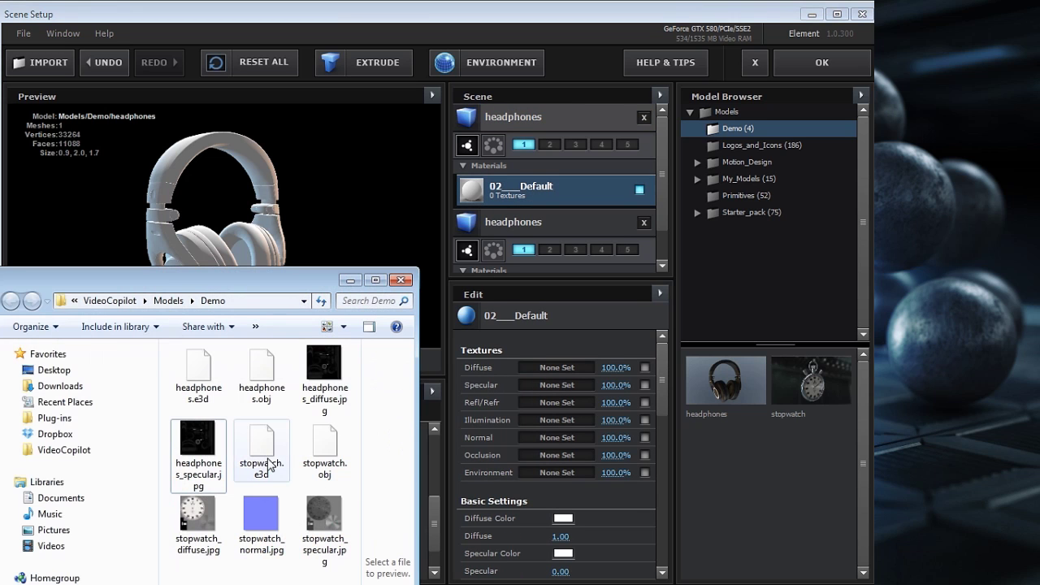
pyautogui.click(323, 366)
pyautogui.moveTo(323, 367); pyautogui.dragTo(547, 365)
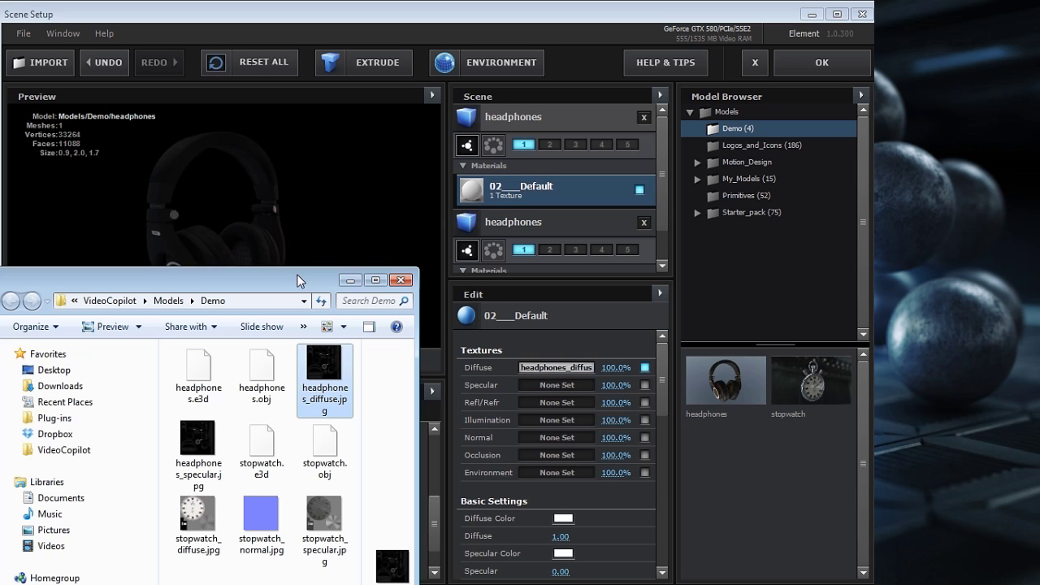
pyautogui.moveTo(234, 268)
pyautogui.mouseDown()
pyautogui.moveTo(127, 253)
pyautogui.moveTo(61, 362)
pyautogui.moveTo(281, 340)
pyautogui.moveTo(246, 270)
pyautogui.mouseUp()
pyautogui.hotkey('alt', 'Tab')
pyautogui.click(205, 513)
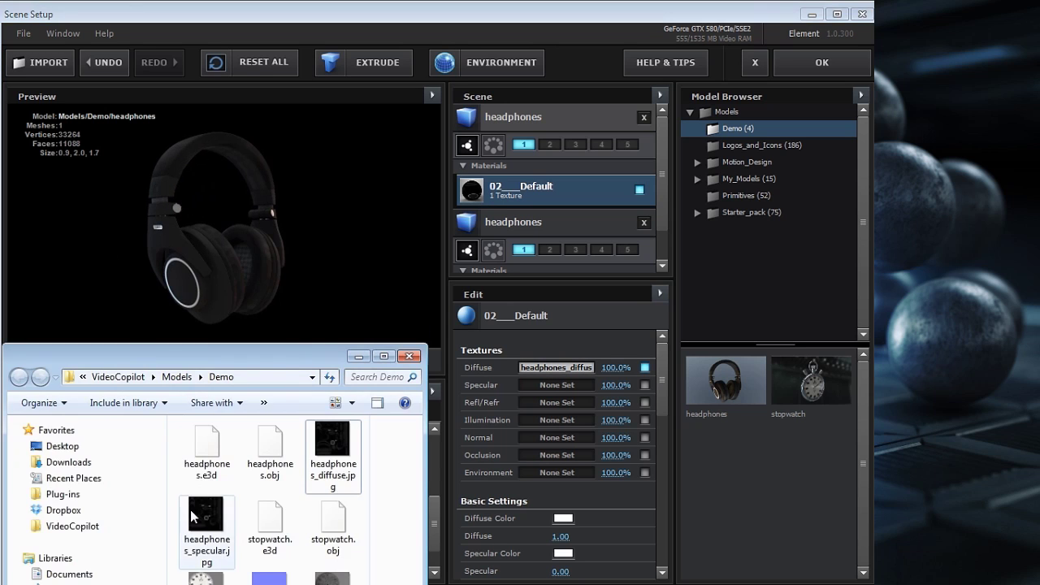
pyautogui.moveTo(205, 513); pyautogui.dragTo(556, 385)
# - Raise the preview brightness to 394% and set the imported headphones material's specular value to 4.05
pyautogui.click(235, 245)
pyautogui.moveTo(235, 245); pyautogui.dragTo(277, 260)
pyautogui.scroll(-3, 660, 415)
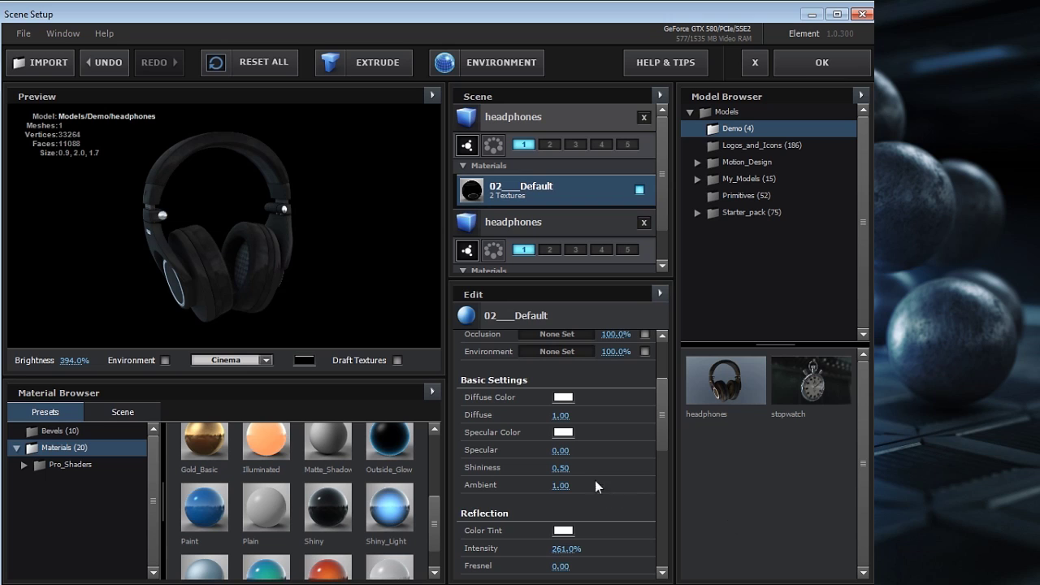
pyautogui.moveTo(567, 451)
pyautogui.mouseDown()
pyautogui.moveTo(747, 444)
pyautogui.moveTo(627, 467)
pyautogui.moveTo(571, 449)
pyautogui.mouseUp()
pyautogui.moveTo(275, 248); pyautogui.dragTo(203, 243)
pyautogui.moveTo(297, 189); pyautogui.dragTo(122, 374)
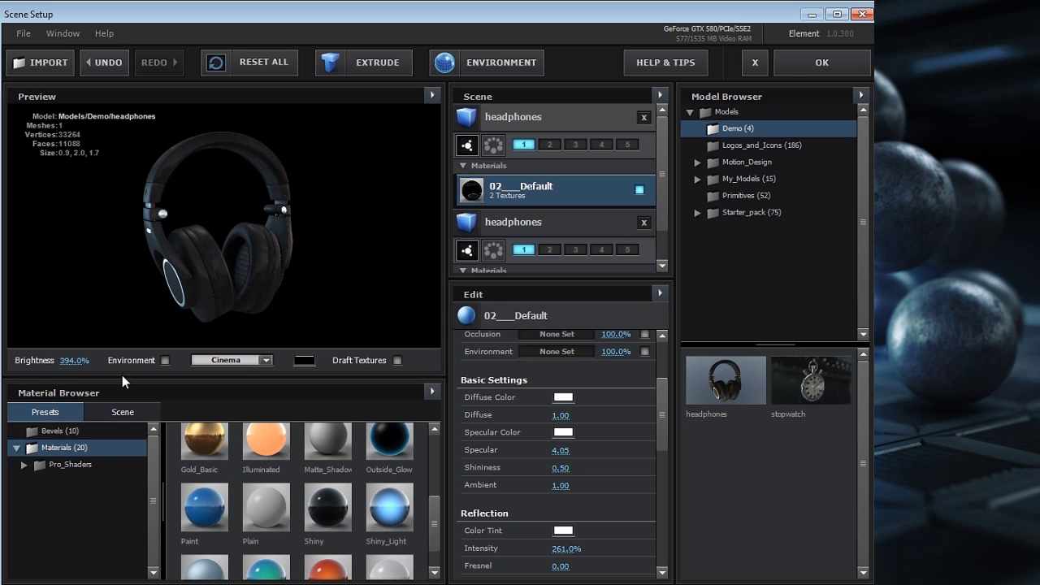
# - Show the environment background in the preview and frame the textured ear cup up close
pyautogui.click(165, 360)
pyautogui.scroll(5, 196, 250)
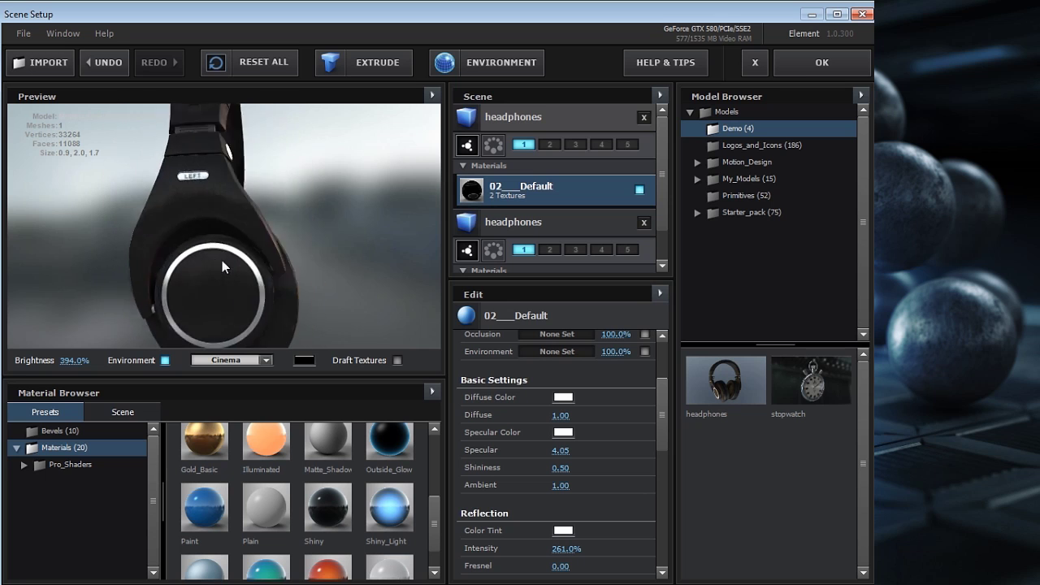
pyautogui.moveTo(221, 260)
pyautogui.mouseDown()
pyautogui.moveTo(258, 274)
pyautogui.moveTo(226, 213)
pyautogui.moveTo(214, 238)
pyautogui.moveTo(236, 249)
pyautogui.mouseUp()
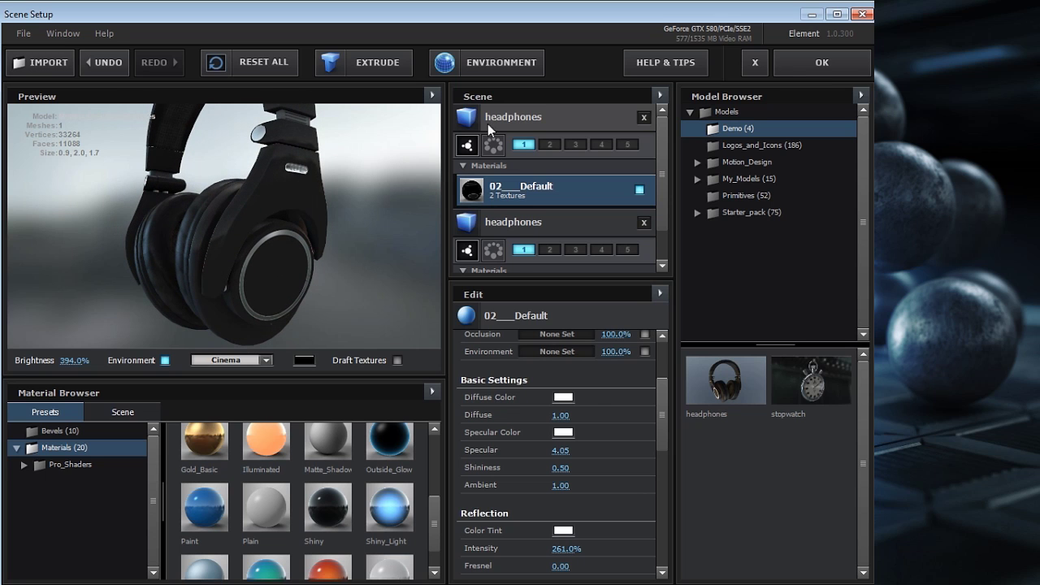
# - Save the textured headphones as a model preset named "headphones Logo" in the Demo folder
pyautogui.click(511, 117)
pyautogui.rightClick(511, 118)
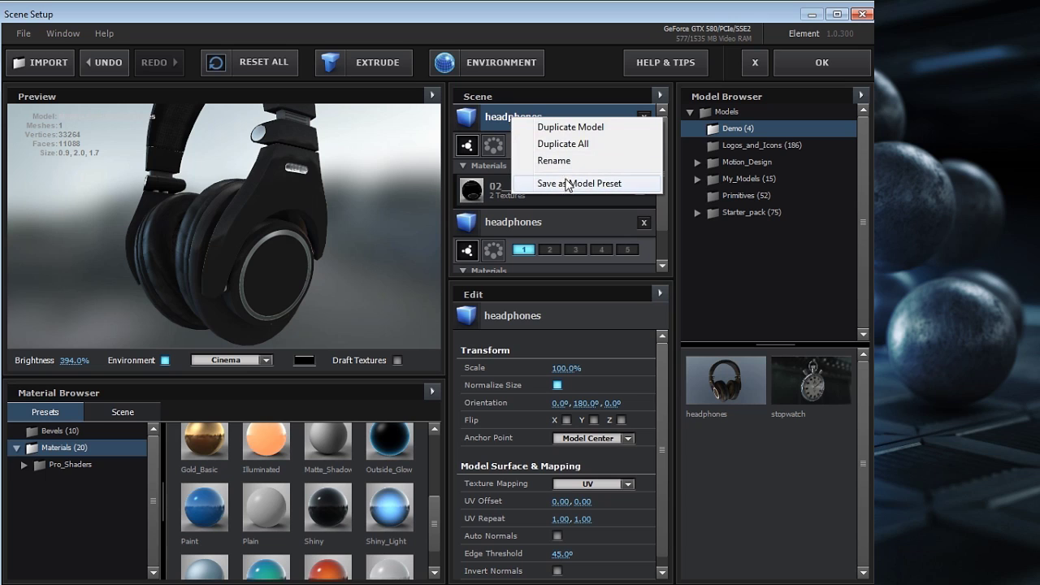
pyautogui.click(597, 184)
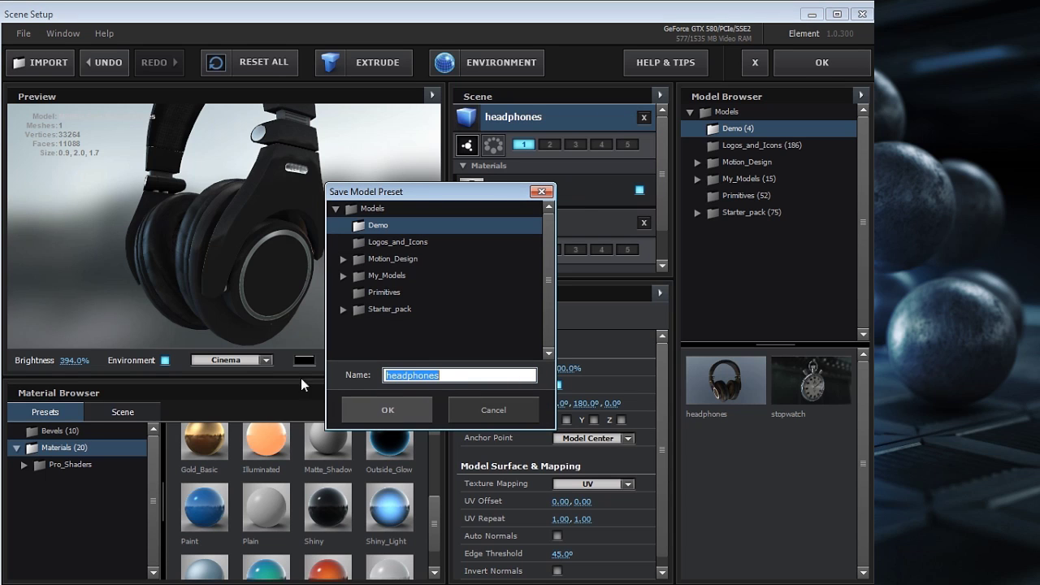
pyautogui.click(454, 377)
pyautogui.write('Logo')
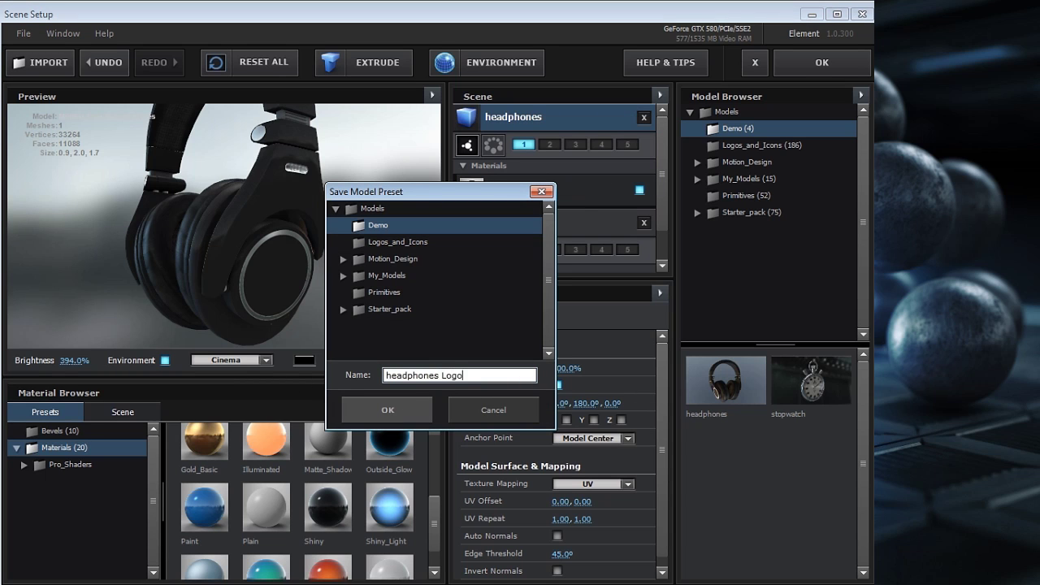
pyautogui.click(388, 411)
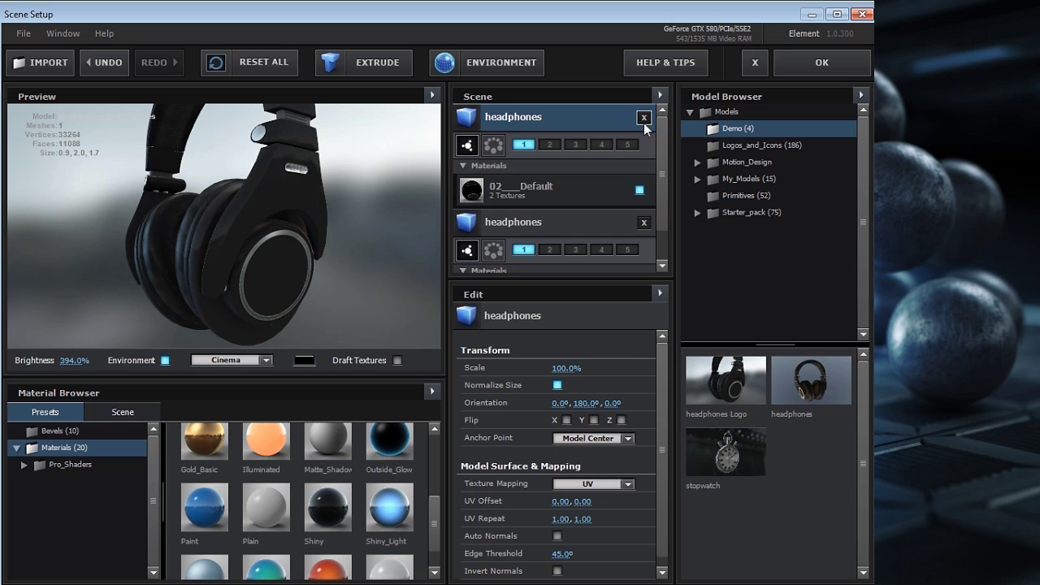
# - Remove both headphones models from the scene and add the headphones Logo preset
pyautogui.click(646, 120)
pyautogui.click(647, 120)
pyautogui.doubleClick(724, 383)
pyautogui.moveTo(265, 225); pyautogui.dragTo(198, 247)
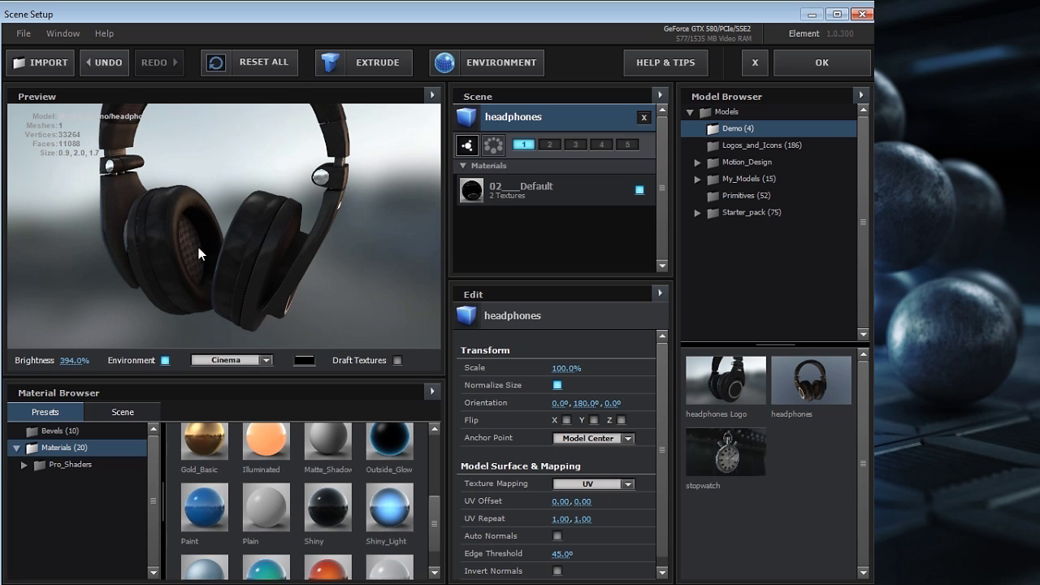
# - Replace the headphones Logo model with the original headphones preset and apply the scene to the composition
pyautogui.click(644, 118)
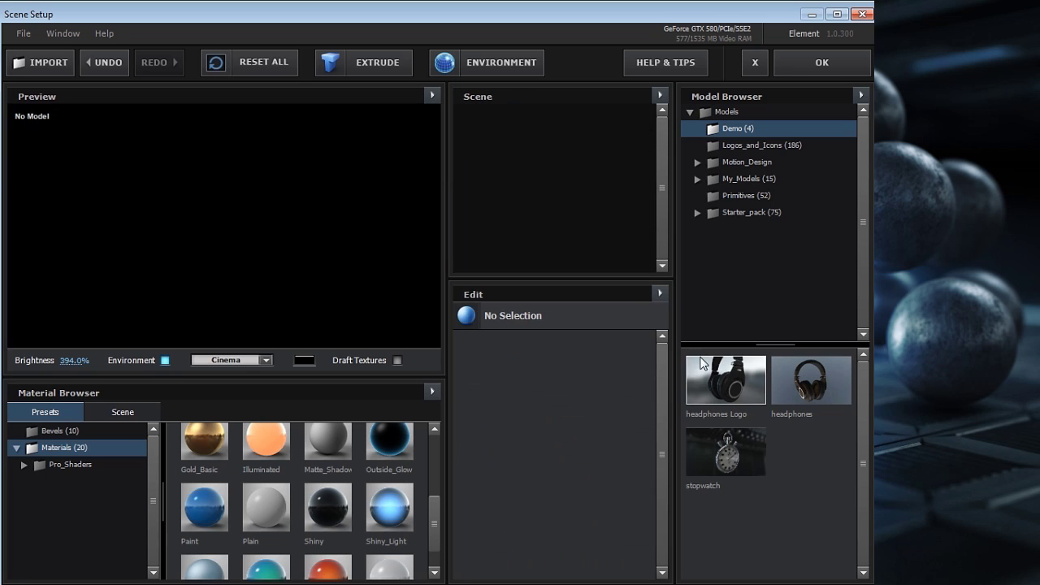
pyautogui.doubleClick(815, 395)
pyautogui.moveTo(288, 238); pyautogui.dragTo(278, 259)
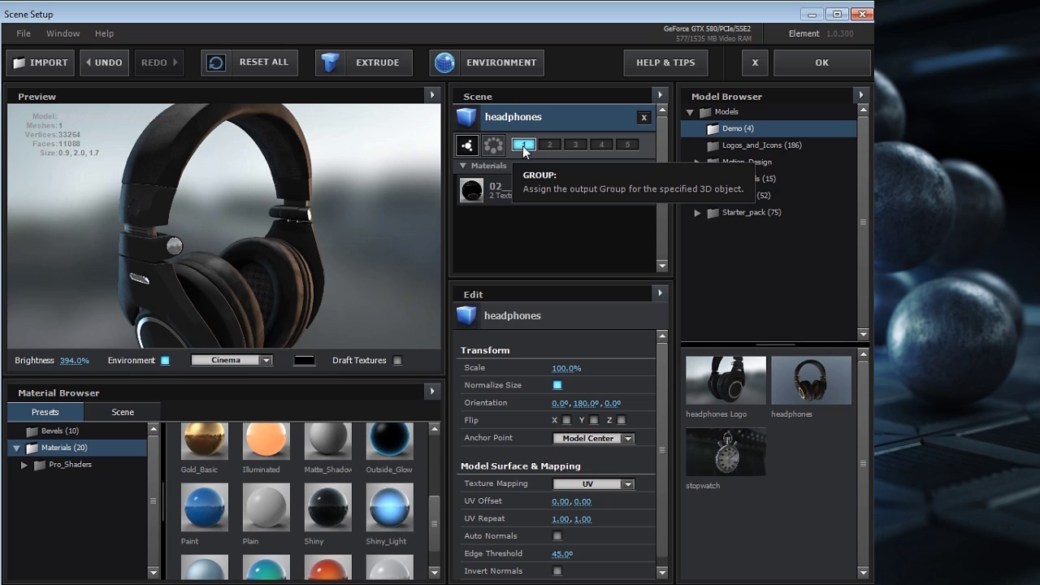
pyautogui.click(817, 57)
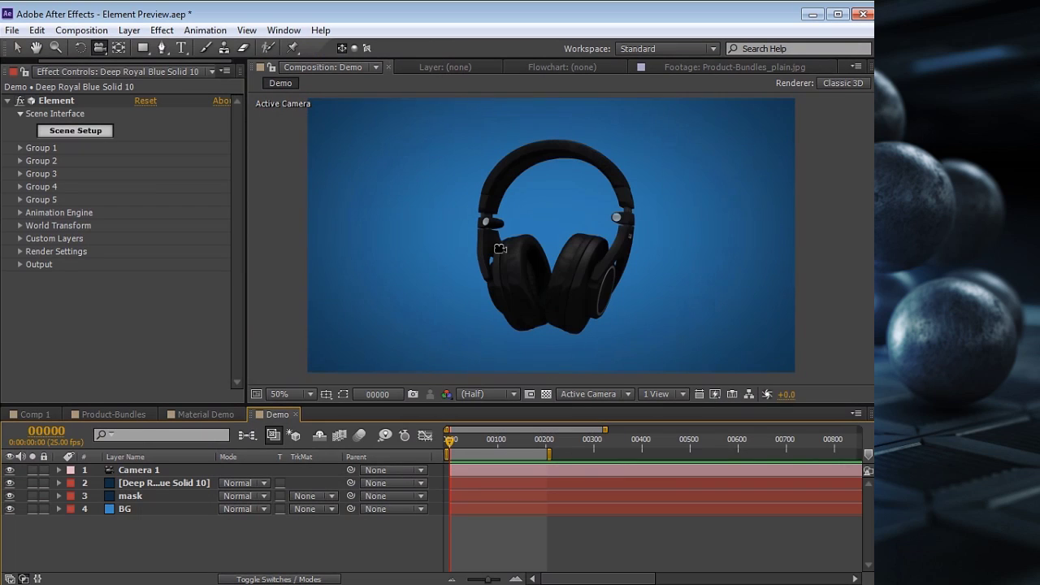
pyautogui.moveTo(481, 260); pyautogui.dragTo(552, 269)
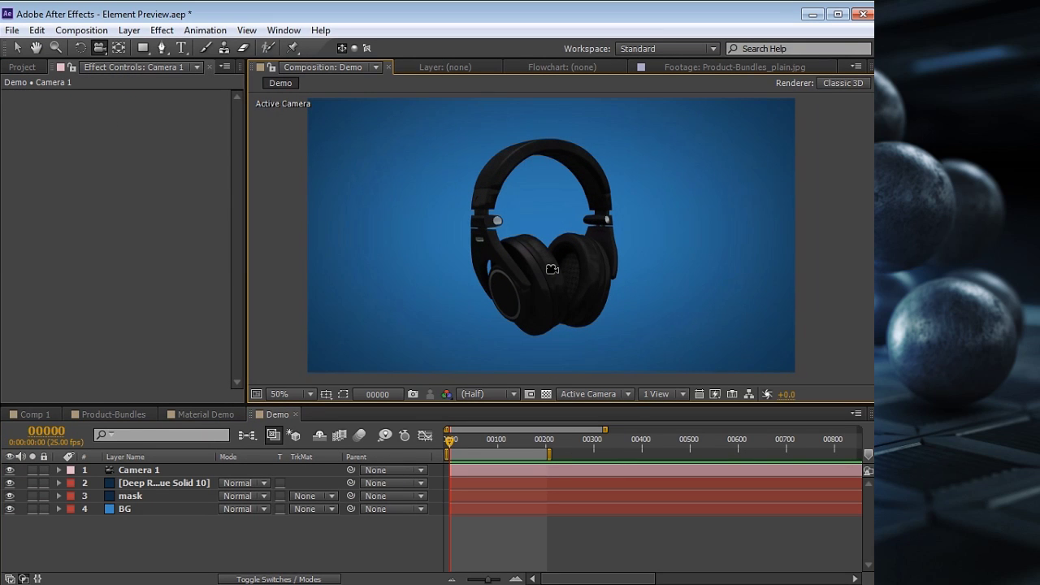
# - Add a blue point light to the Demo composition with an intensity of 170%
pyautogui.click(130, 30)
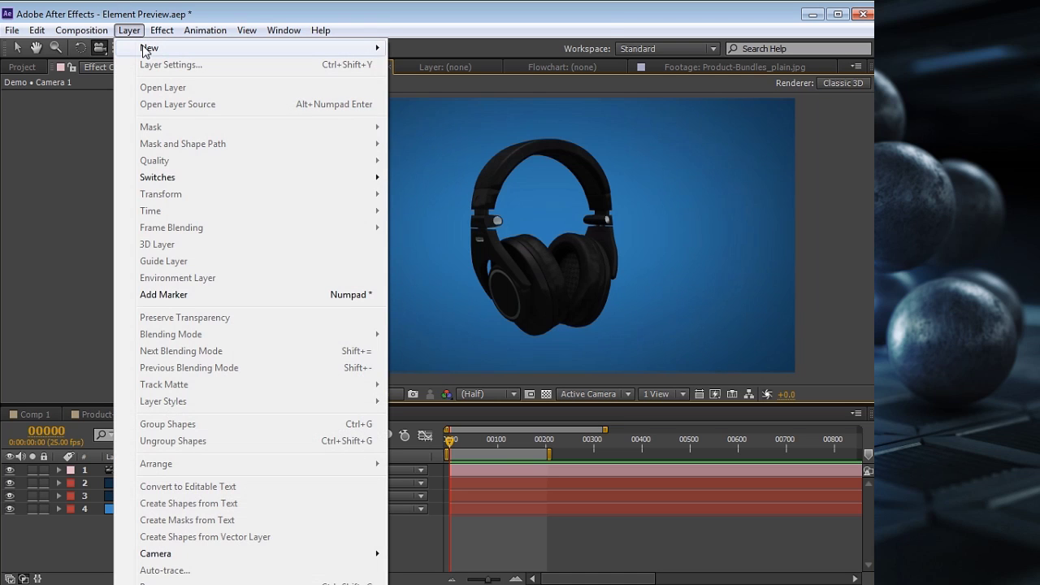
pyautogui.moveTo(149, 47)
pyautogui.click(423, 81)
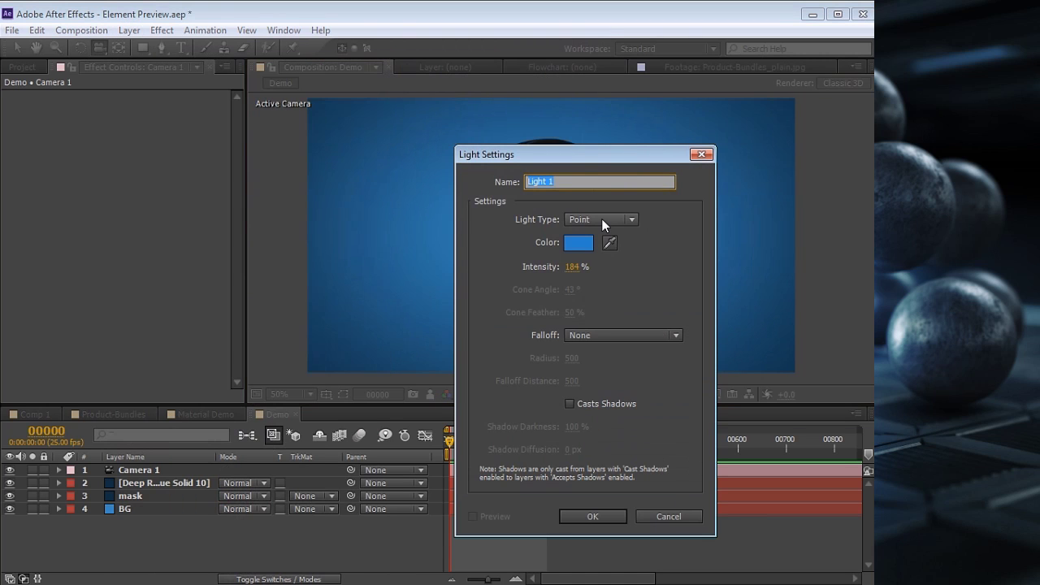
pyautogui.click(573, 266)
pyautogui.write('170')
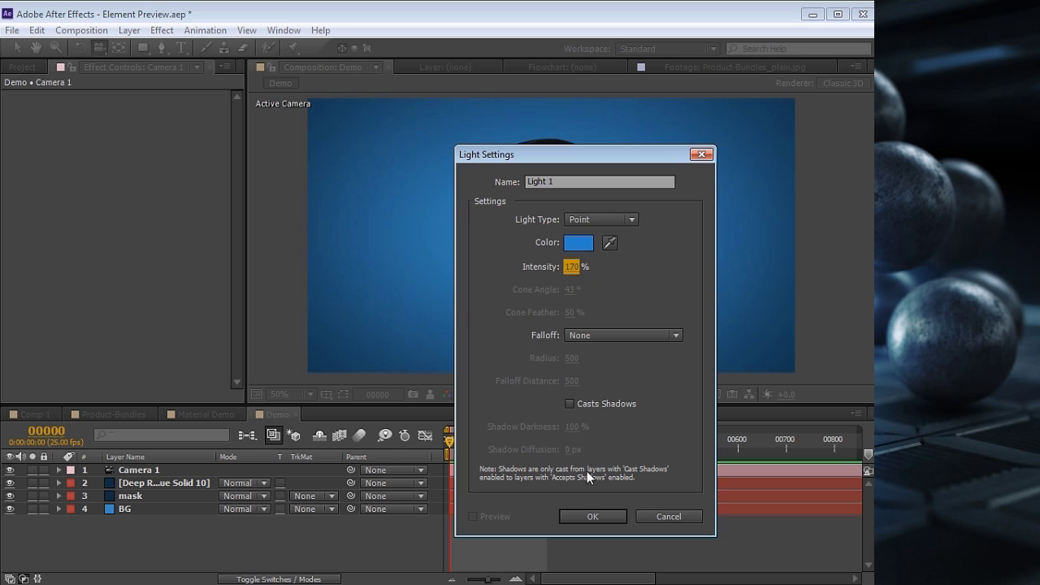
pyautogui.click(596, 521)
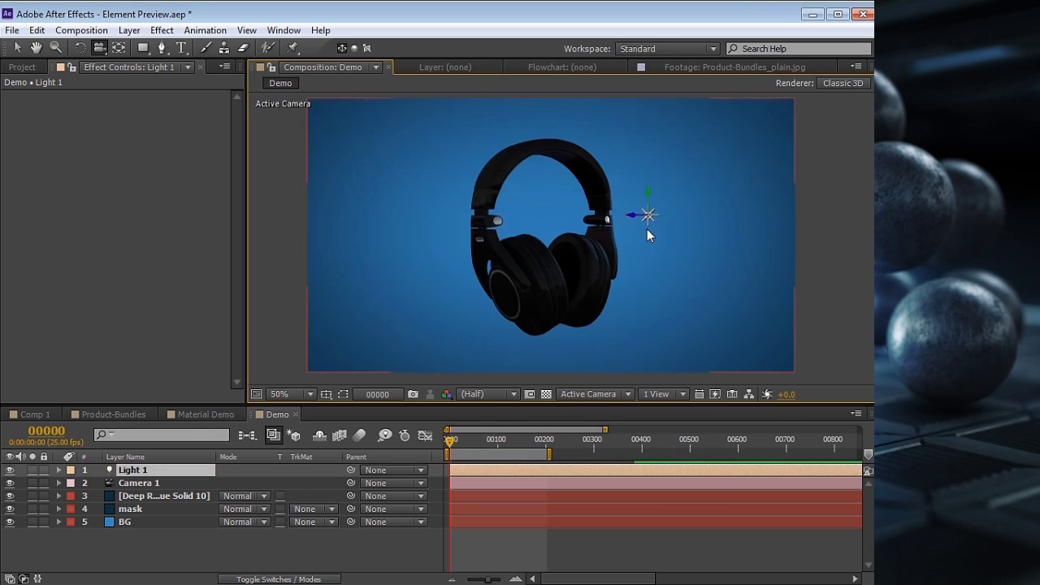
# - Move the point light to the right of the headphones, at the composition's edge, and raise its intensity to 523%
pyautogui.moveTo(779, 265); pyautogui.dragTo(773, 246)
pyautogui.press('t')
pyautogui.click(235, 496)
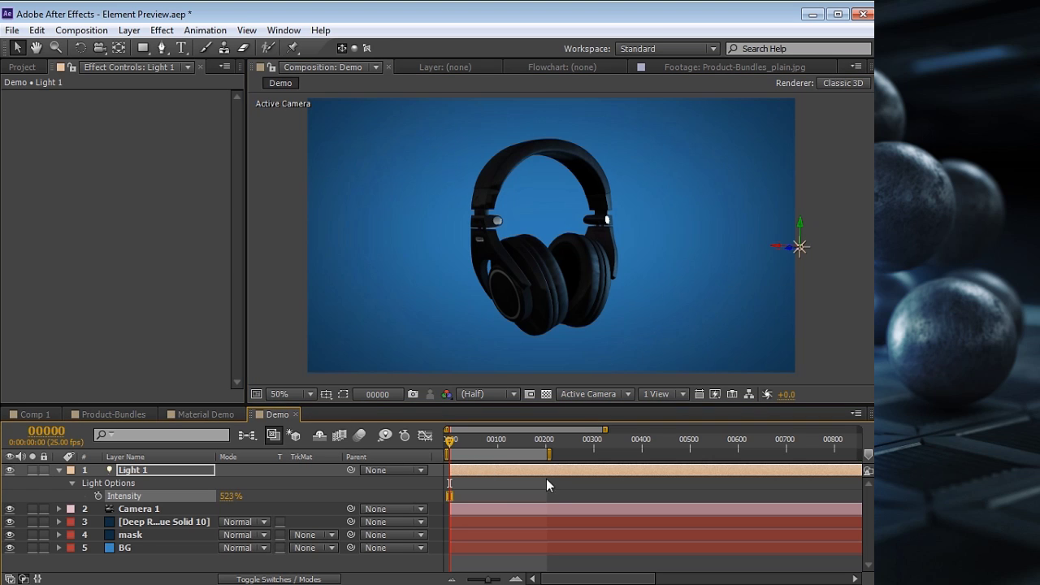
# - Add an ambient light with a white colour and an intensity of 20%
pyautogui.click(129, 30)
pyautogui.moveTo(155, 48)
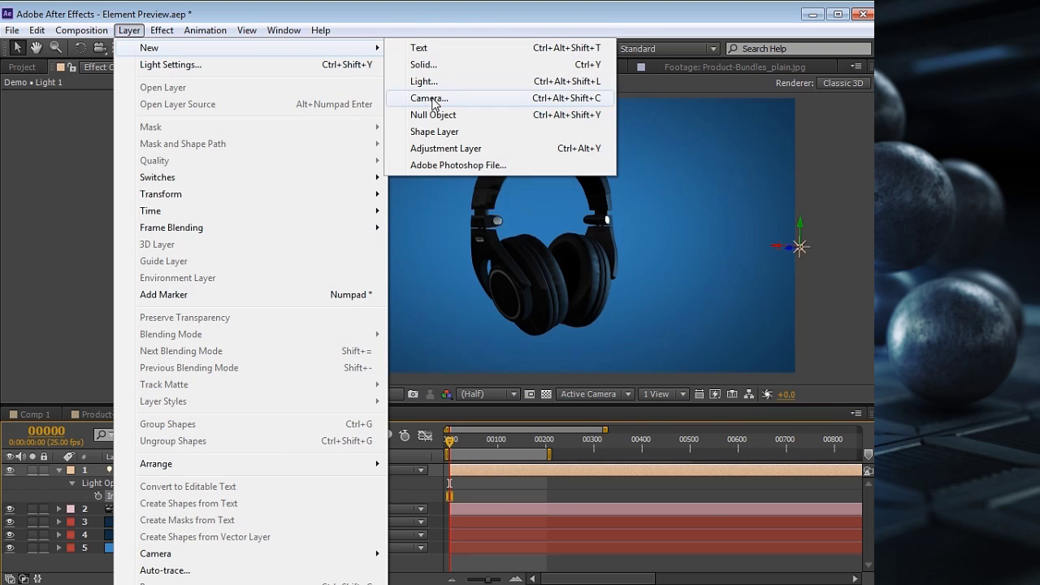
pyautogui.click(424, 82)
pyautogui.click(591, 220)
pyautogui.click(599, 291)
pyautogui.click(577, 246)
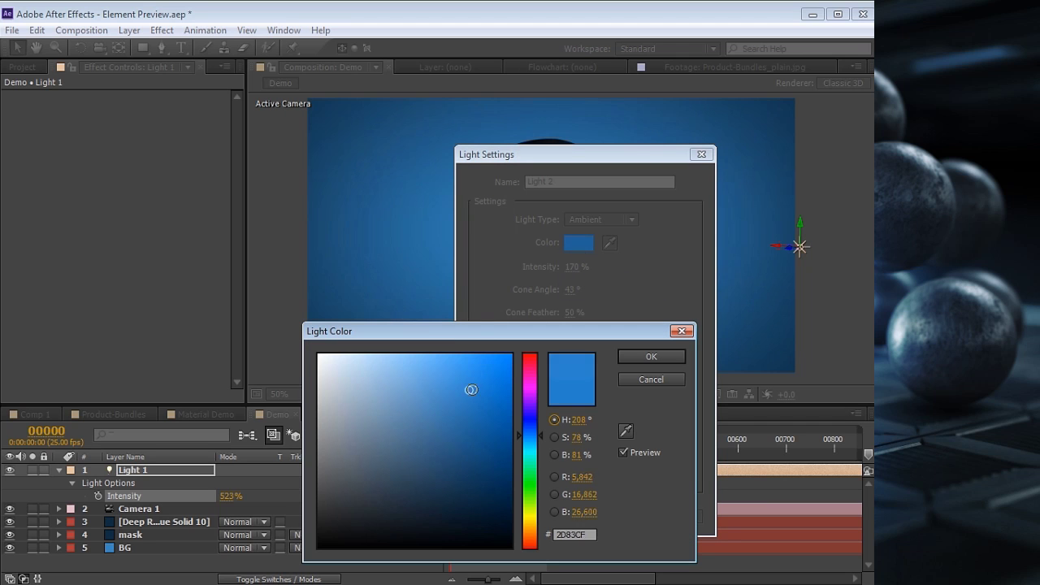
pyautogui.moveTo(474, 391); pyautogui.dragTo(297, 331)
pyautogui.click(647, 358)
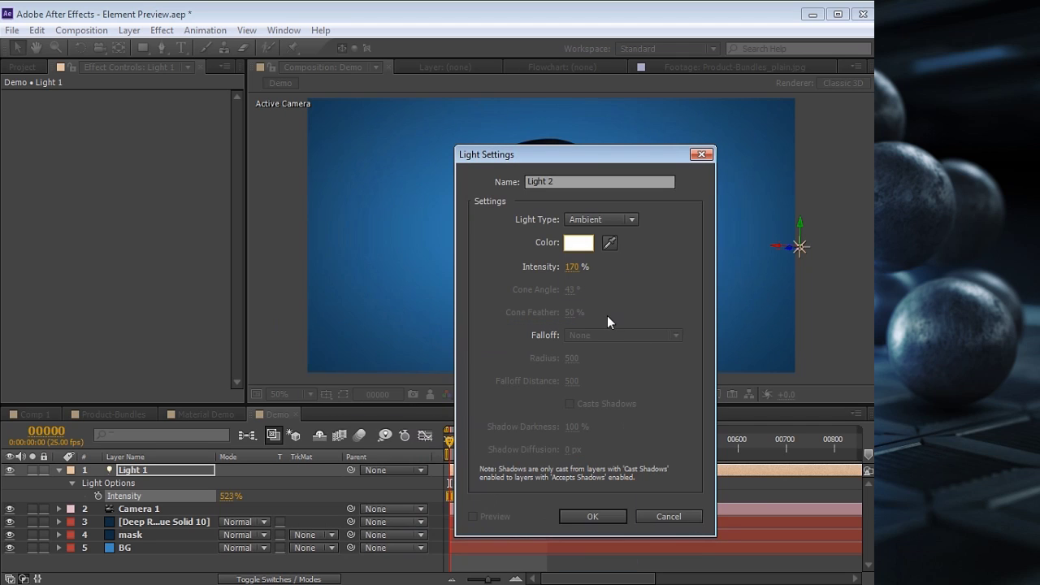
pyautogui.click(573, 267)
pyautogui.write('20')
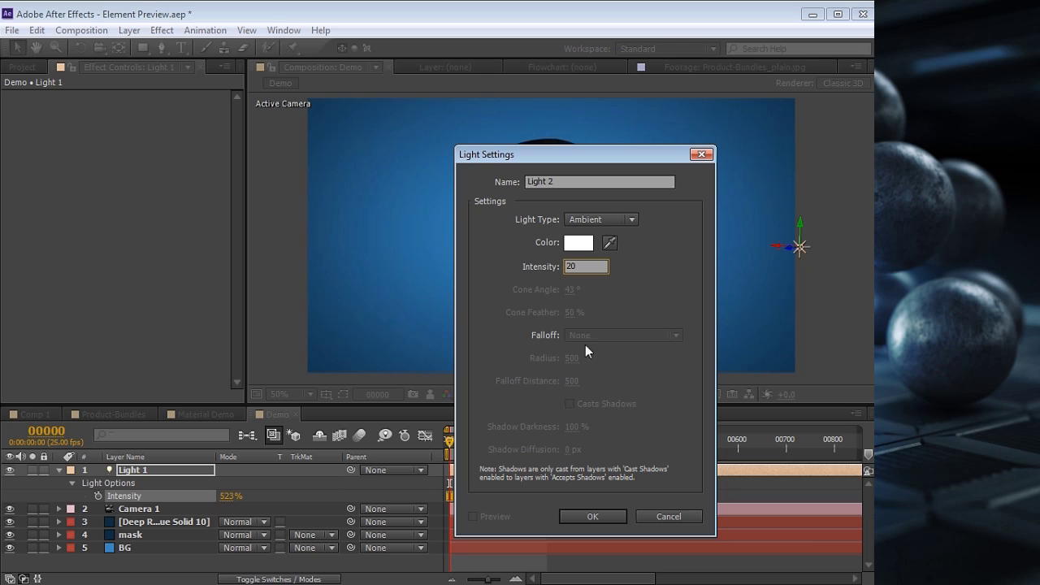
pyautogui.click(590, 516)
# - Add a white parallel light with an intensity of 200%
pyautogui.rightClick(474, 493)
pyautogui.moveTo(524, 505)
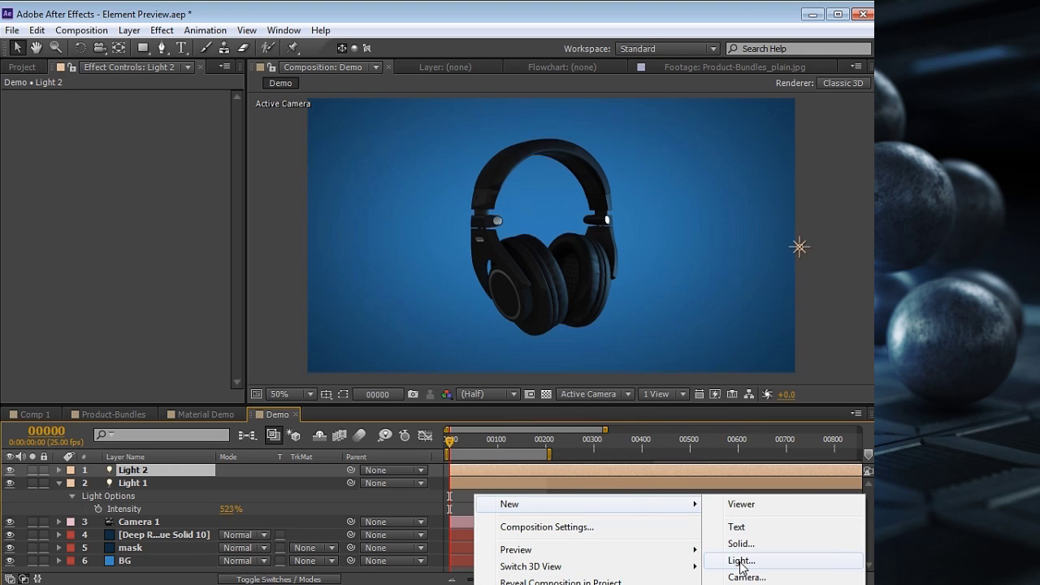
pyautogui.click(741, 565)
pyautogui.click(601, 218)
pyautogui.click(602, 237)
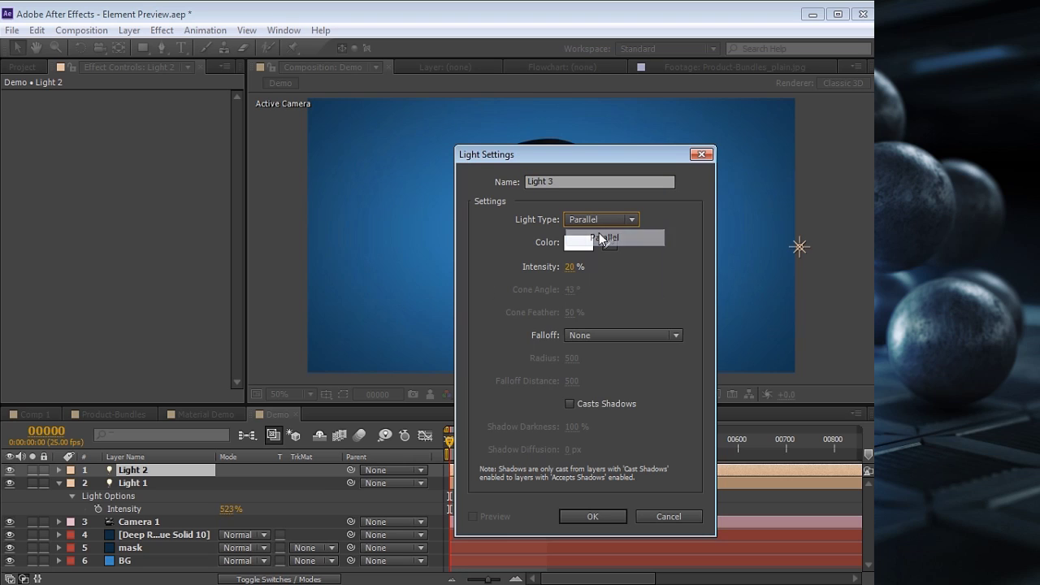
pyautogui.click(570, 266)
pyautogui.write('200')
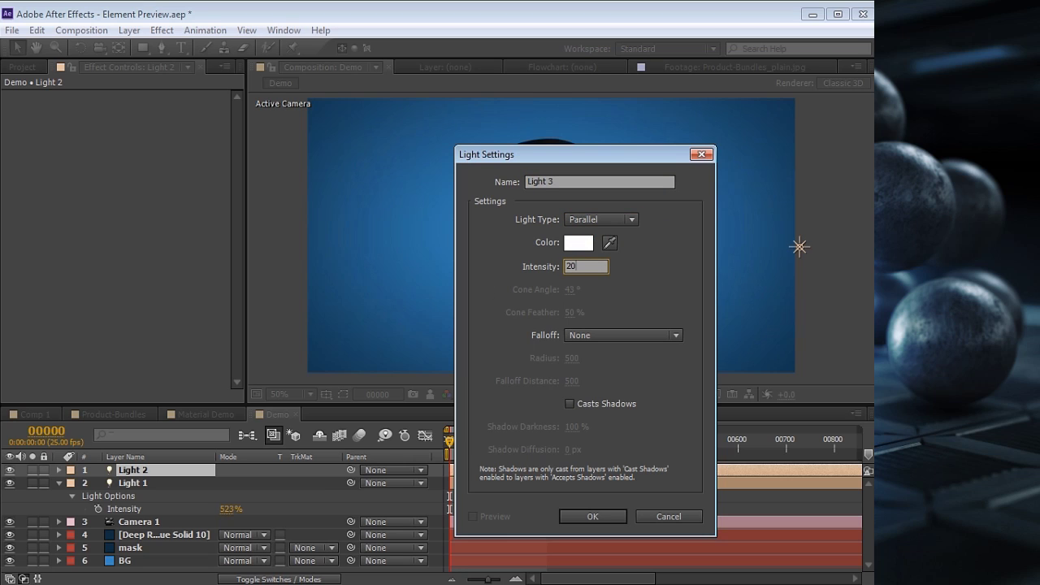
pyautogui.click(612, 517)
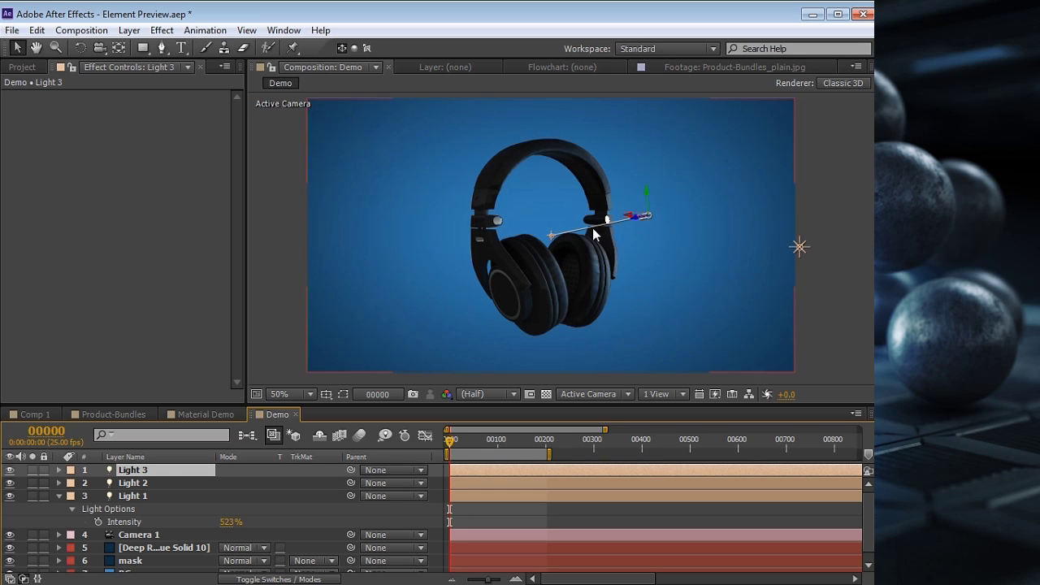
# - Shift Light 3's point of interest to about -1880, 3300, -2110 and raise its intensity to about 281%
pyautogui.press('a')
pyautogui.moveTo(248, 483); pyautogui.dragTo(396, 479)
pyautogui.moveTo(279, 484); pyautogui.dragTo(82, 484)
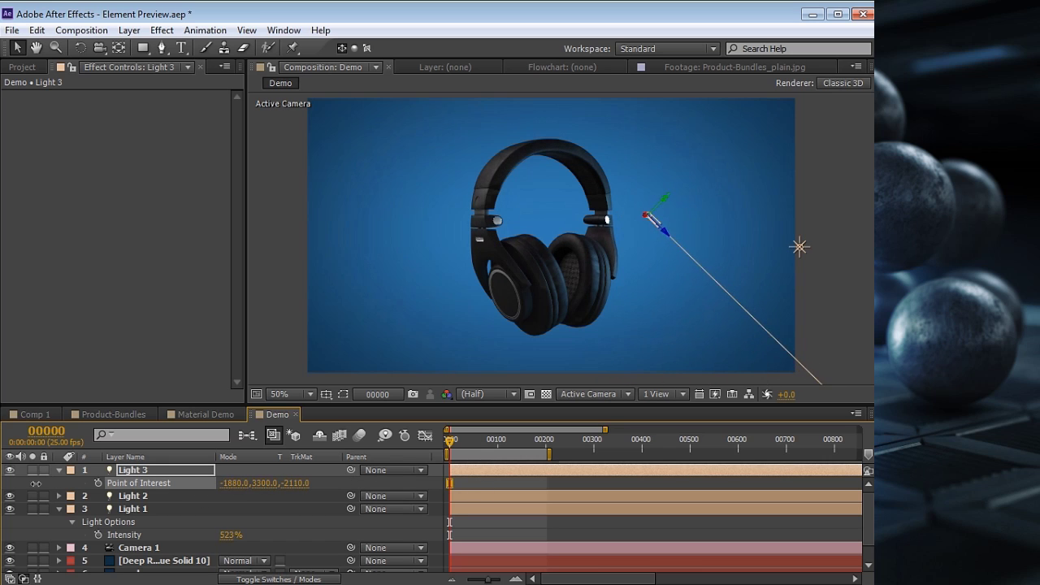
pyautogui.press('t')
pyautogui.click(231, 496)
pyautogui.write('588')
pyautogui.press('Return')
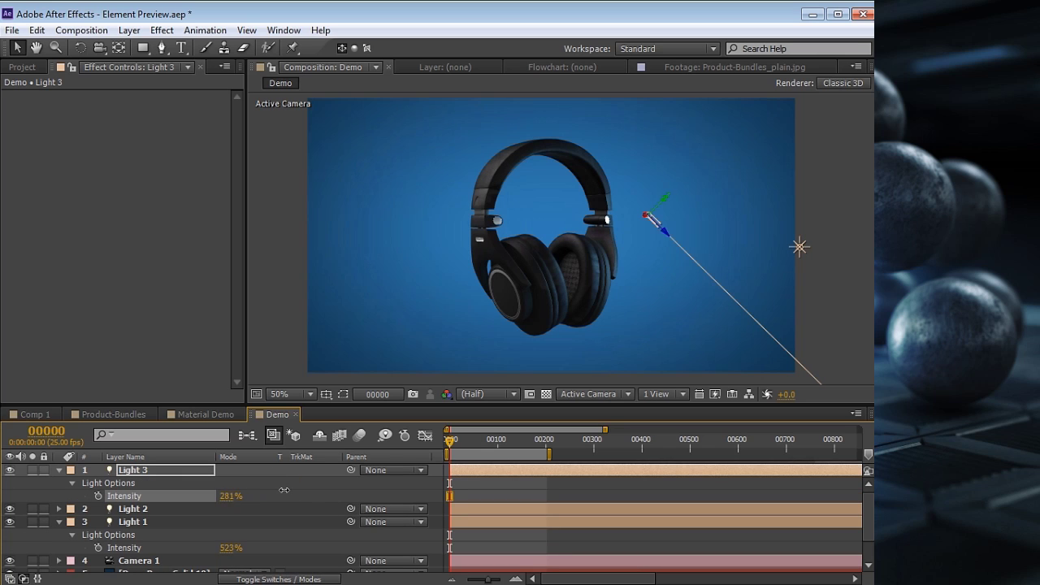
# - Adjust Light 3's point of interest to -2440, 2680, -1080 and orbit the camera to face the headphones frontally
pyautogui.press('a')
pyautogui.moveTo(270, 489)
pyautogui.mouseDown()
pyautogui.moveTo(315, 483)
pyautogui.moveTo(277, 482)
pyautogui.mouseUp()
pyautogui.press('c')
pyautogui.moveTo(504, 268); pyautogui.dragTo(707, 223)
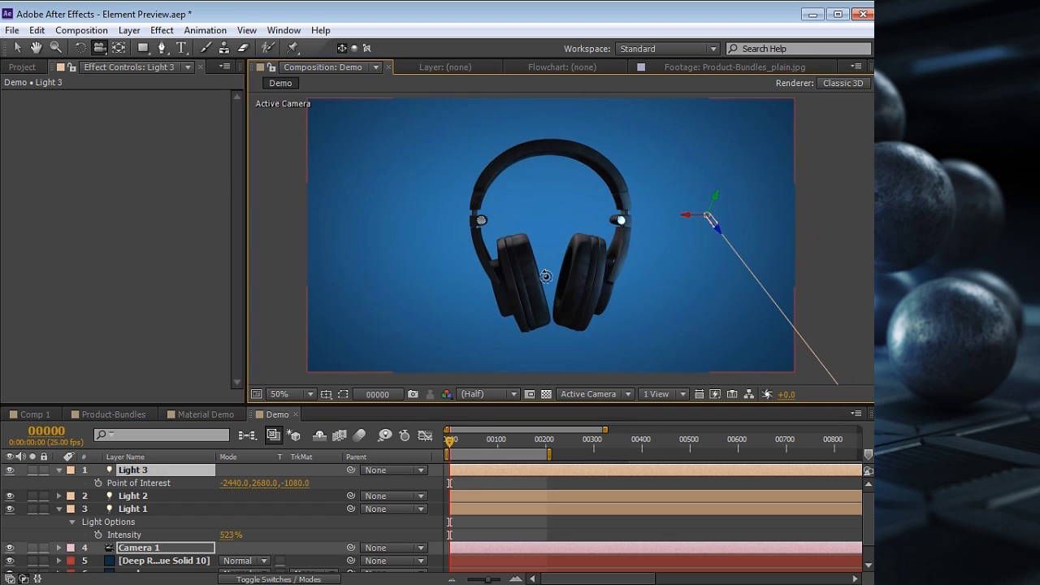
# - Duplicate Light 1 and place the copy to the left of the headphones, outside the frame
pyautogui.click(135, 508)
pyautogui.press(',')
pyautogui.press('v')
pyautogui.hotkey('ctrl', 'd')
pyautogui.moveTo(745, 262); pyautogui.dragTo(372, 247)
# - Set Light 4's colour to the deeper blue 024EDA and its intensity to 820%, orbiting the camera slightly around the headphones
pyautogui.click(230, 547)
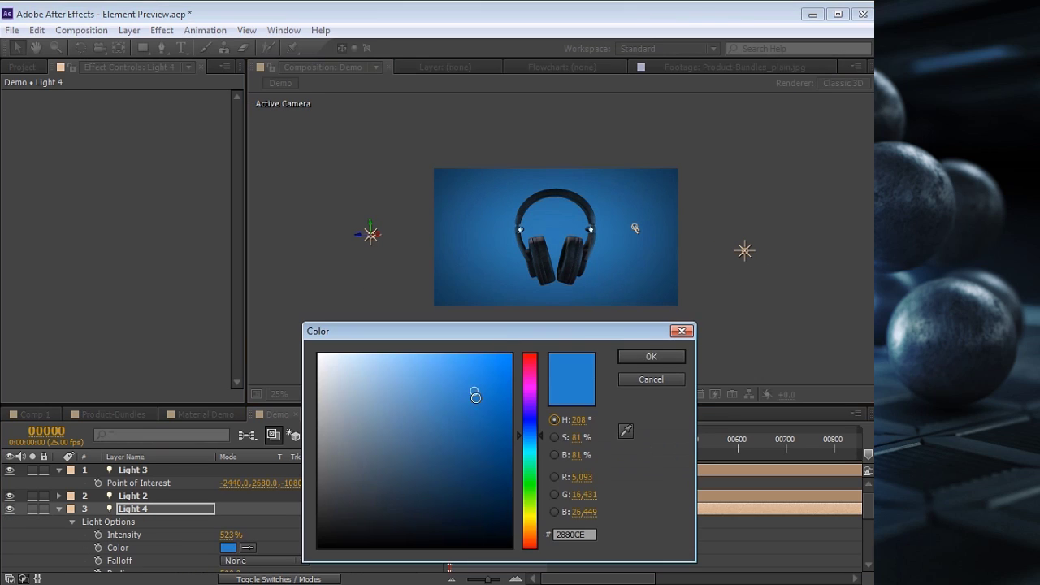
pyautogui.moveTo(475, 395); pyautogui.dragTo(509, 382)
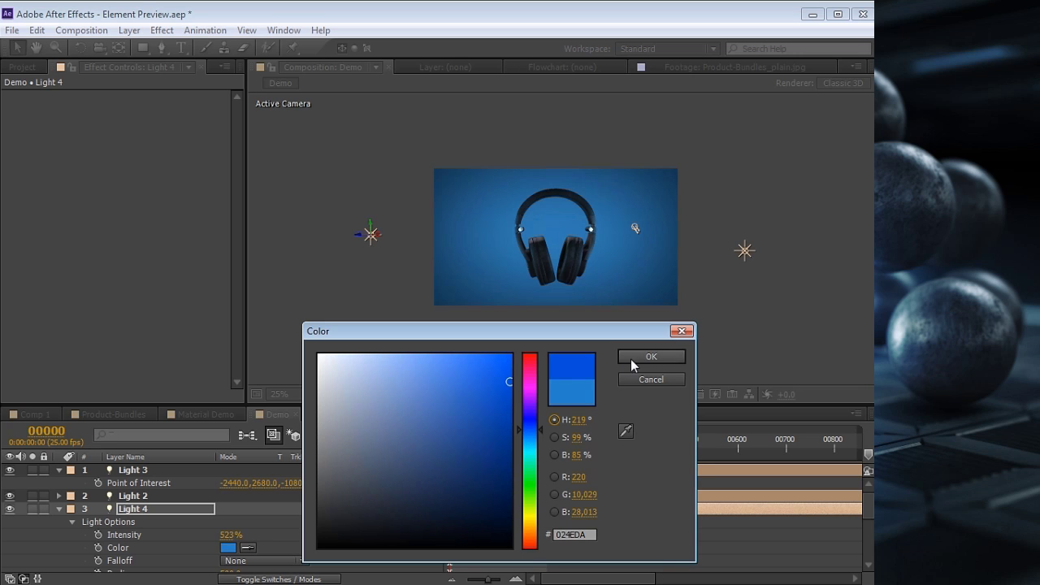
pyautogui.click(652, 356)
pyautogui.press('.')
pyautogui.moveTo(471, 259); pyautogui.dragTo(528, 258)
pyautogui.moveTo(231, 535); pyautogui.dragTo(434, 514)
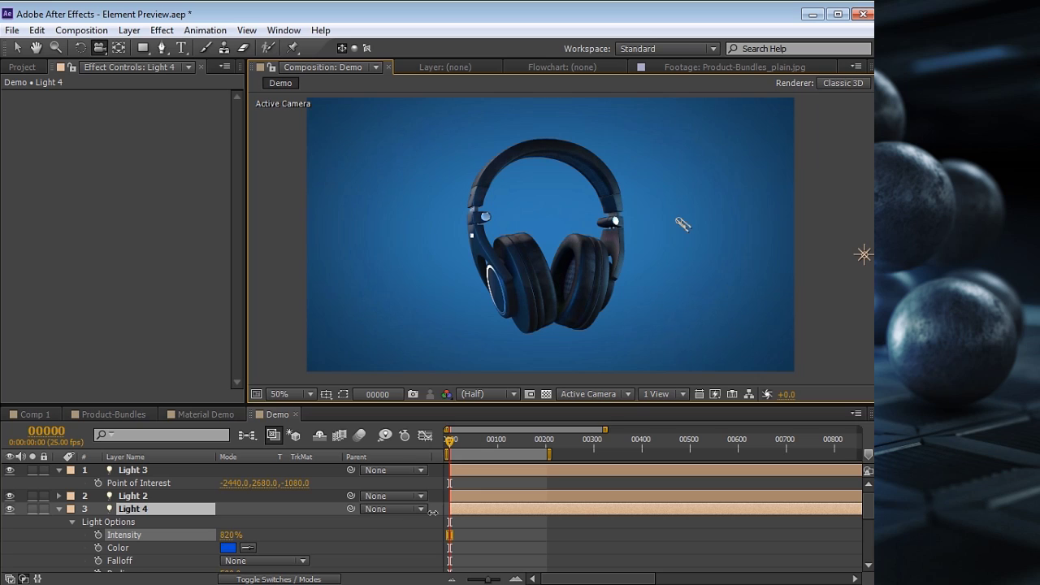
pyautogui.moveTo(503, 277); pyautogui.dragTo(485, 287)
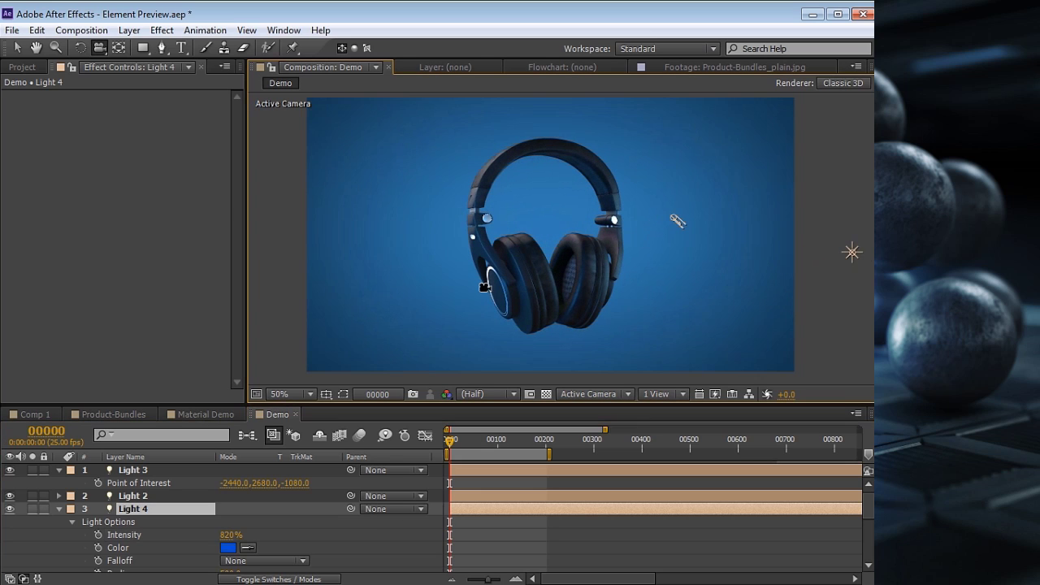
# - Collapse the expanded properties of all light layers in the timeline
pyautogui.click(519, 523)
pyautogui.click(58, 509)
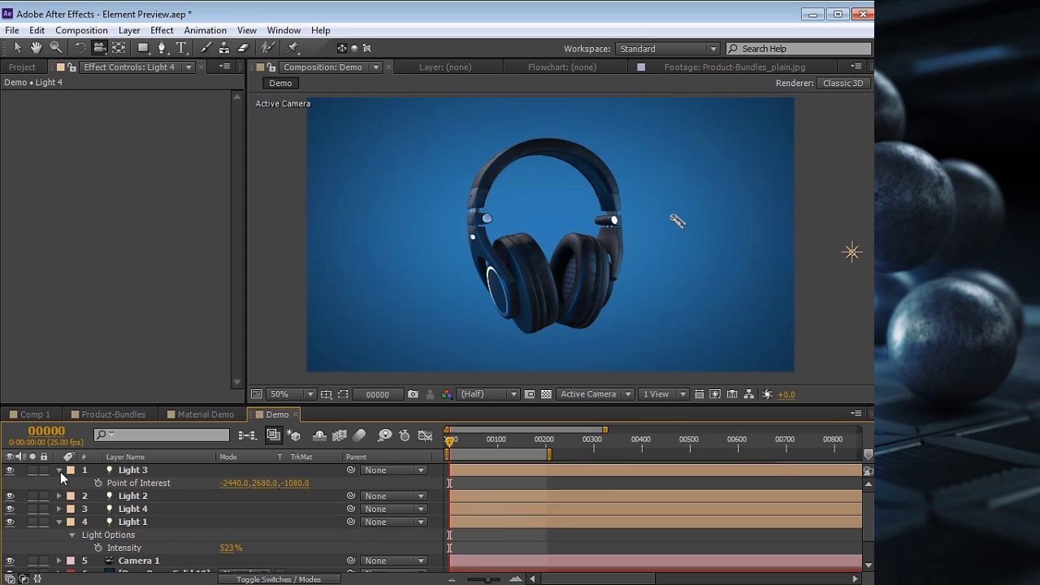
pyautogui.click(58, 470)
pyautogui.click(58, 509)
pyautogui.click(150, 527)
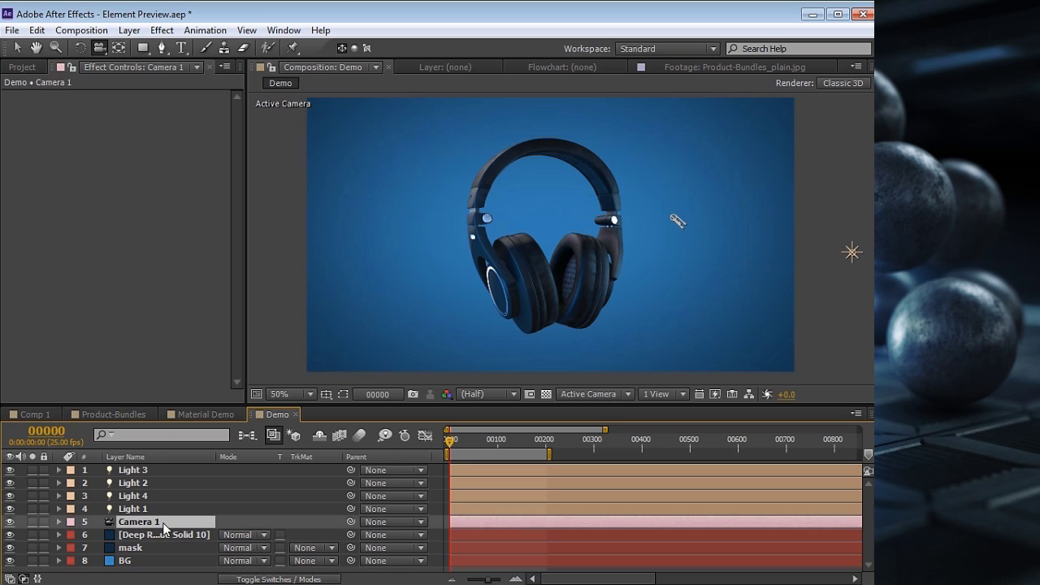
# - On the Deep Royal Blue Solid 10 layer, reduce the Particle Look size of Element's Group 1 to 7.01
pyautogui.click(163, 534)
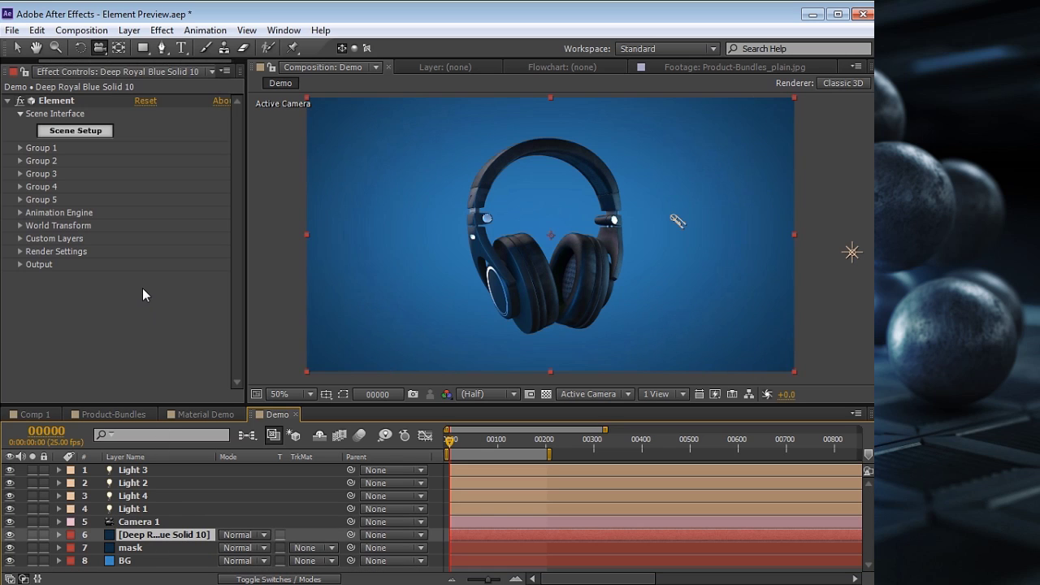
pyautogui.click(20, 149)
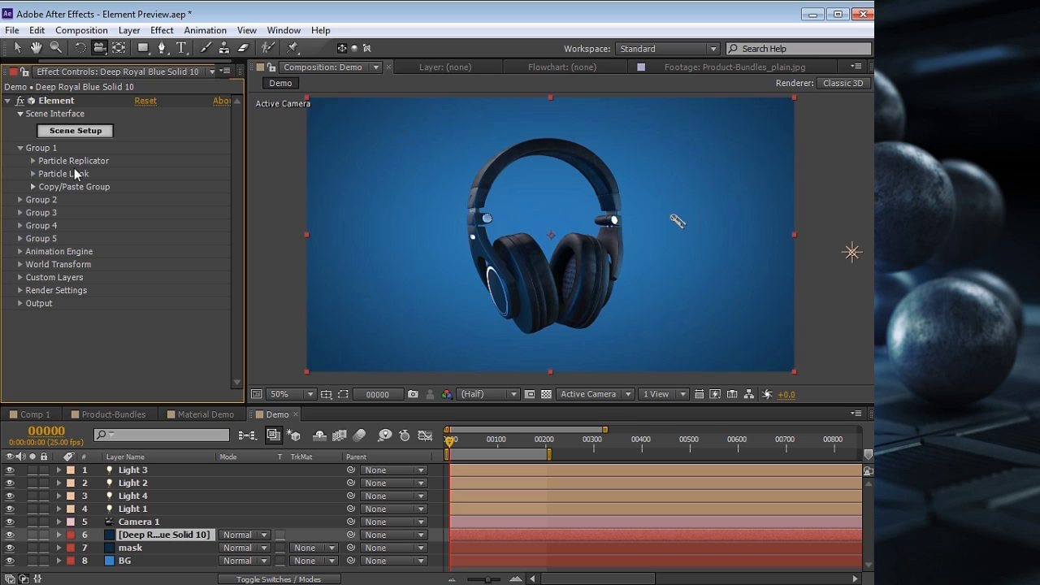
pyautogui.click(21, 149)
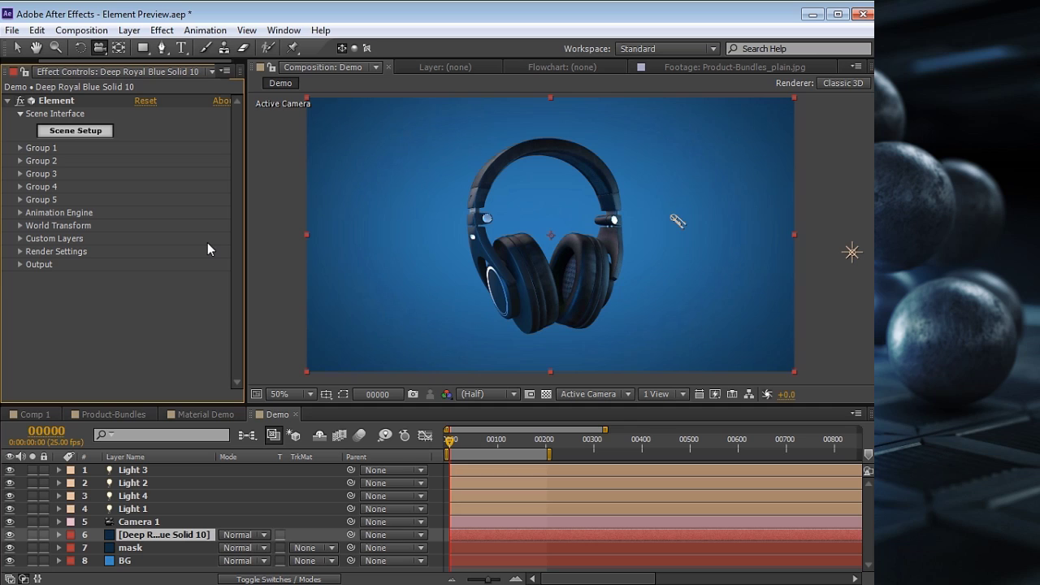
pyautogui.click(20, 148)
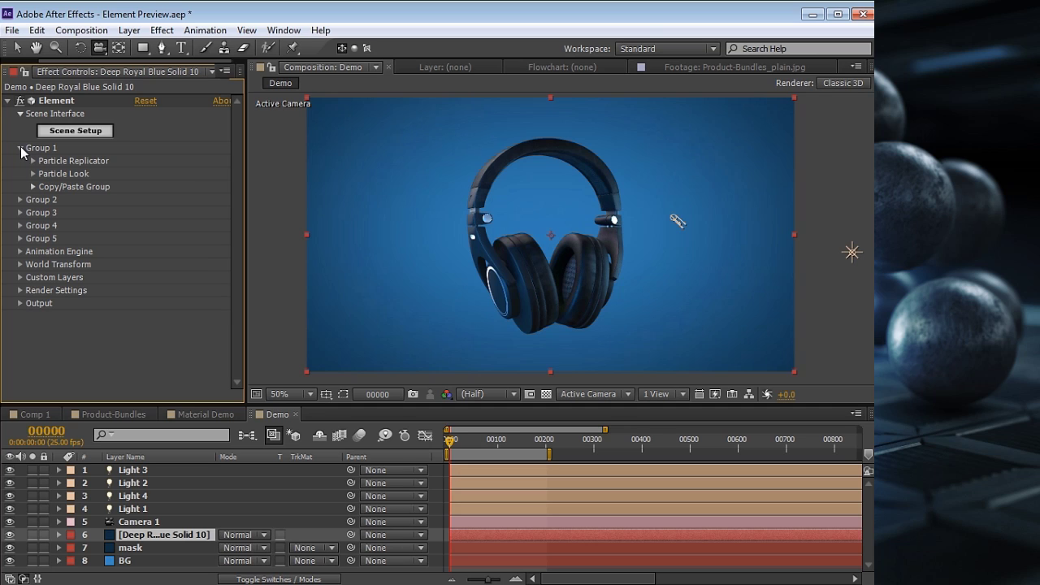
pyautogui.click(33, 174)
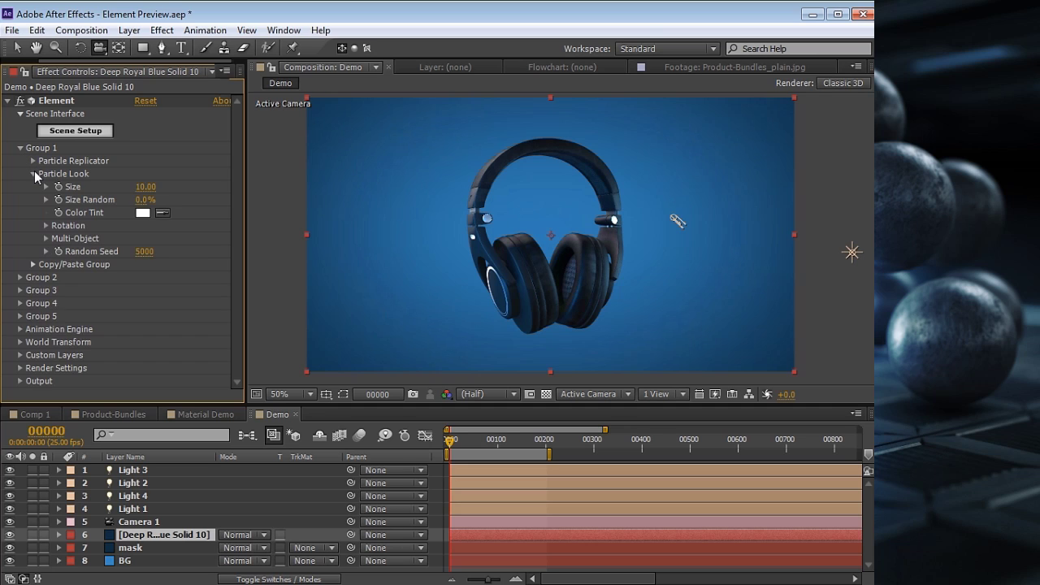
pyautogui.moveTo(144, 187); pyautogui.dragTo(69, 218)
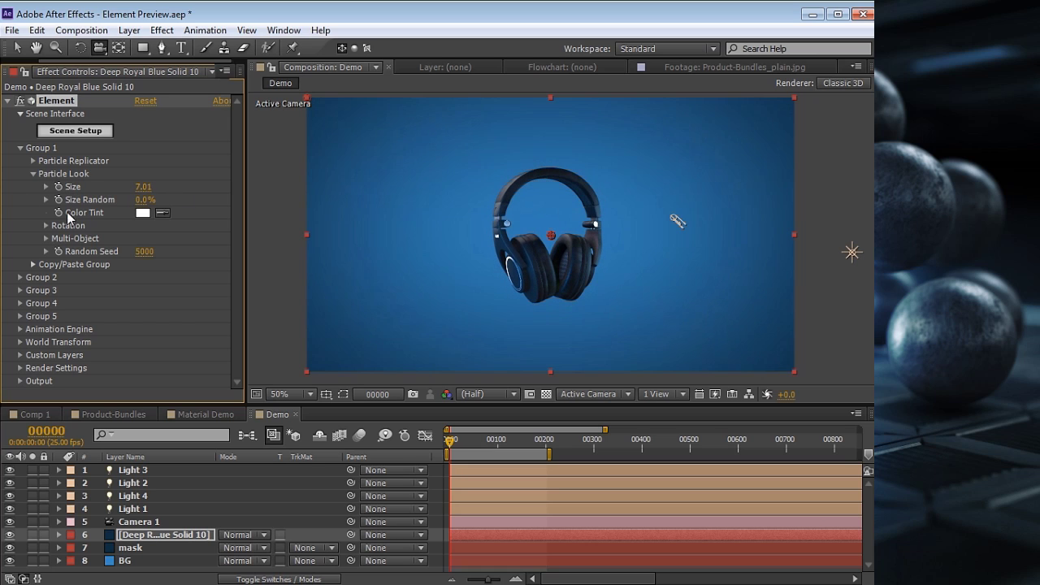
# - Set Group 1's Particle Look Y rotation to 12° and collapse the Particle Look properties
pyautogui.click(47, 226)
pyautogui.moveTo(158, 264)
pyautogui.mouseDown()
pyautogui.moveTo(215, 262)
pyautogui.moveTo(160, 262)
pyautogui.moveTo(171, 262)
pyautogui.mouseUp()
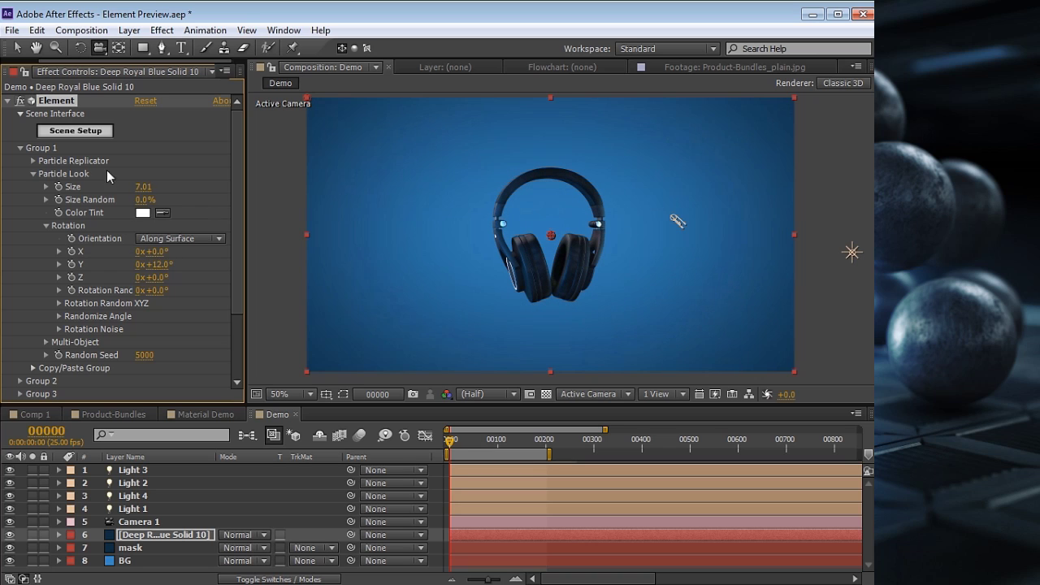
pyautogui.click(34, 174)
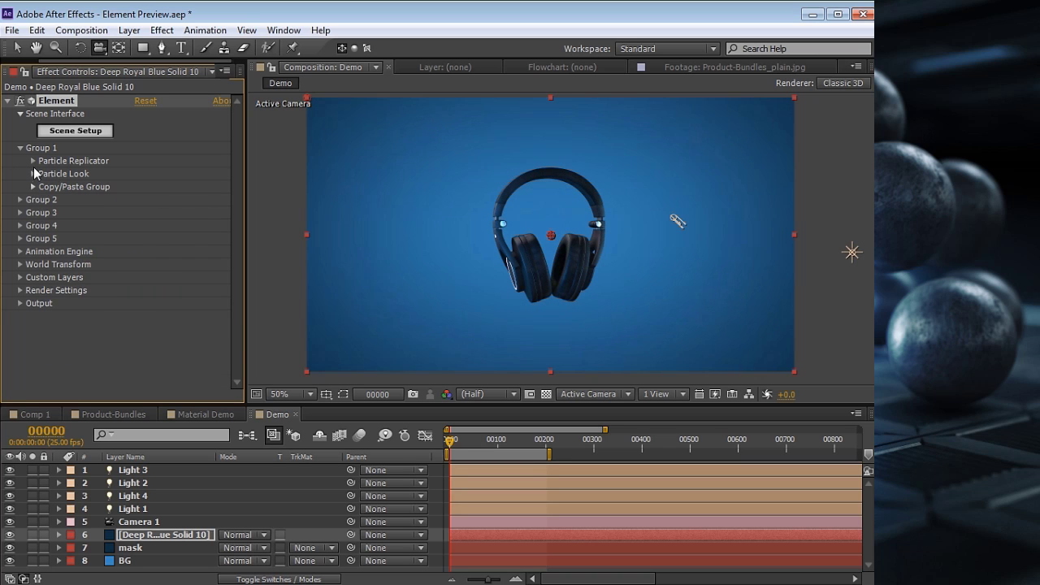
# - Set Group 1's Particle Replicator to a particle count of 25 with the Sphere replicator shape
pyautogui.click(33, 161)
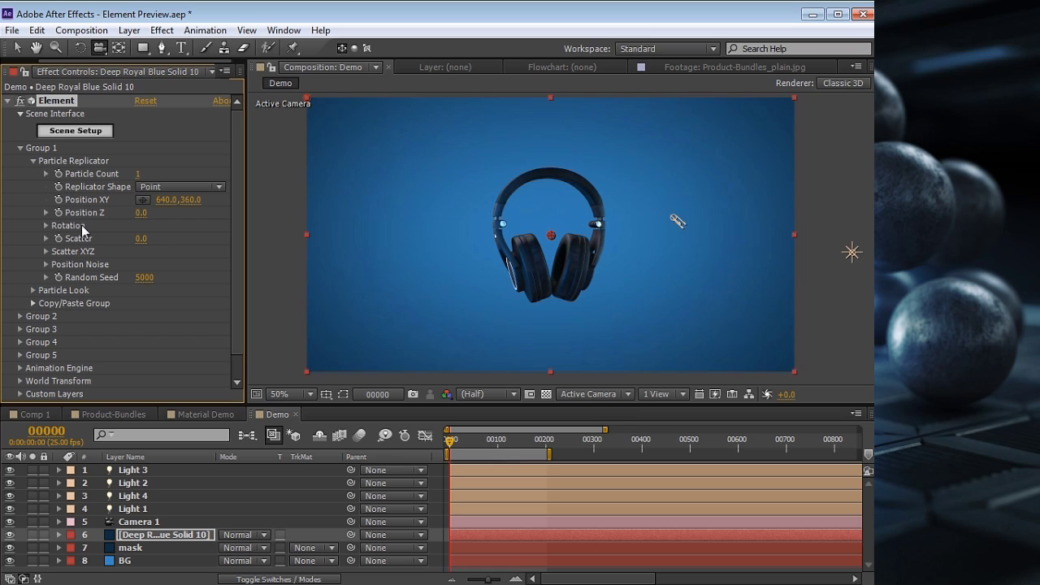
pyautogui.moveTo(195, 200)
pyautogui.mouseDown()
pyautogui.moveTo(352, 203)
pyautogui.moveTo(179, 201)
pyautogui.mouseUp()
pyautogui.click(138, 175)
pyautogui.write('25')
pyautogui.press('Return')
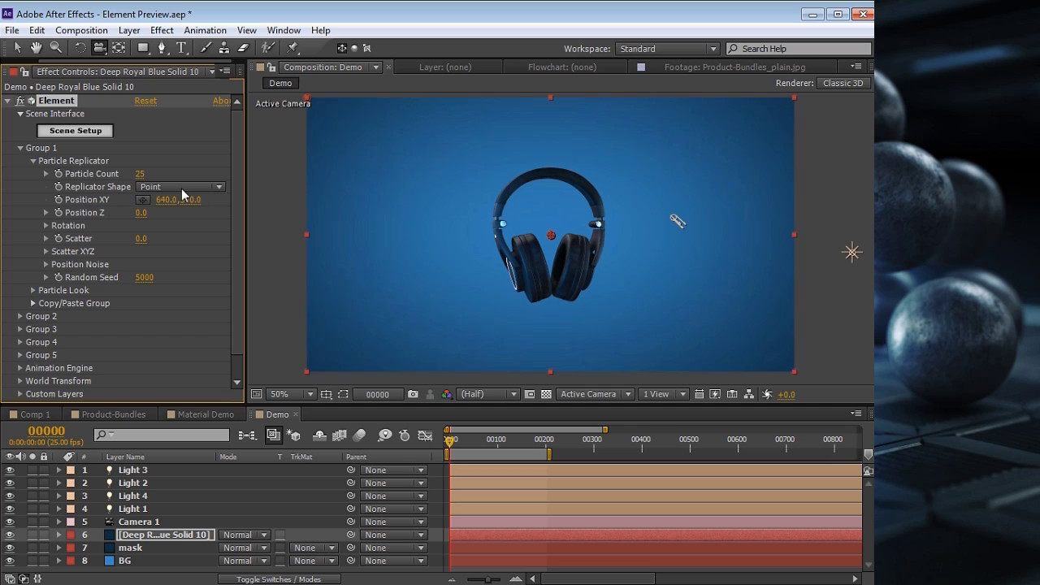
pyautogui.click(143, 189)
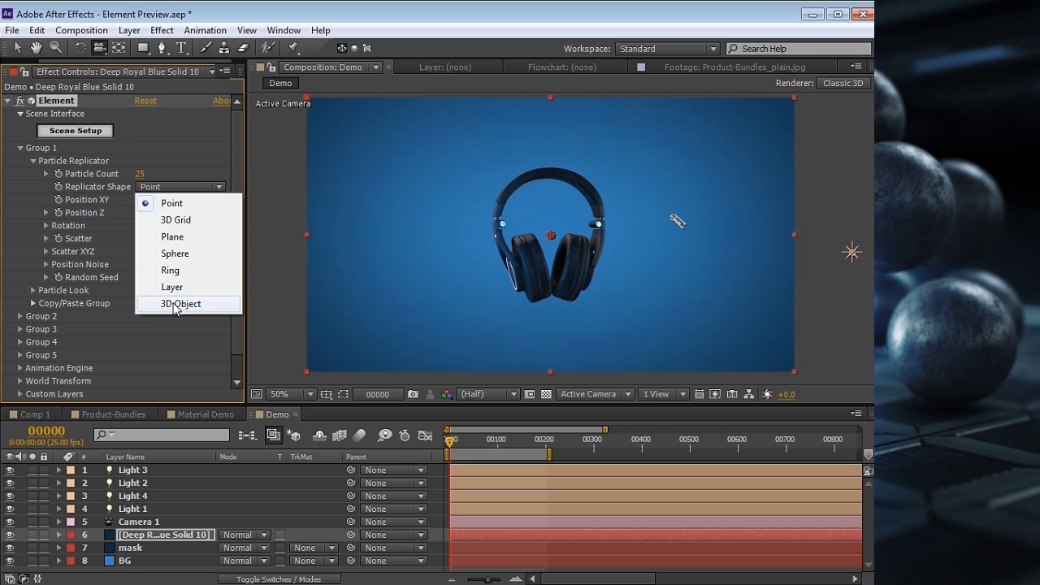
pyautogui.click(166, 254)
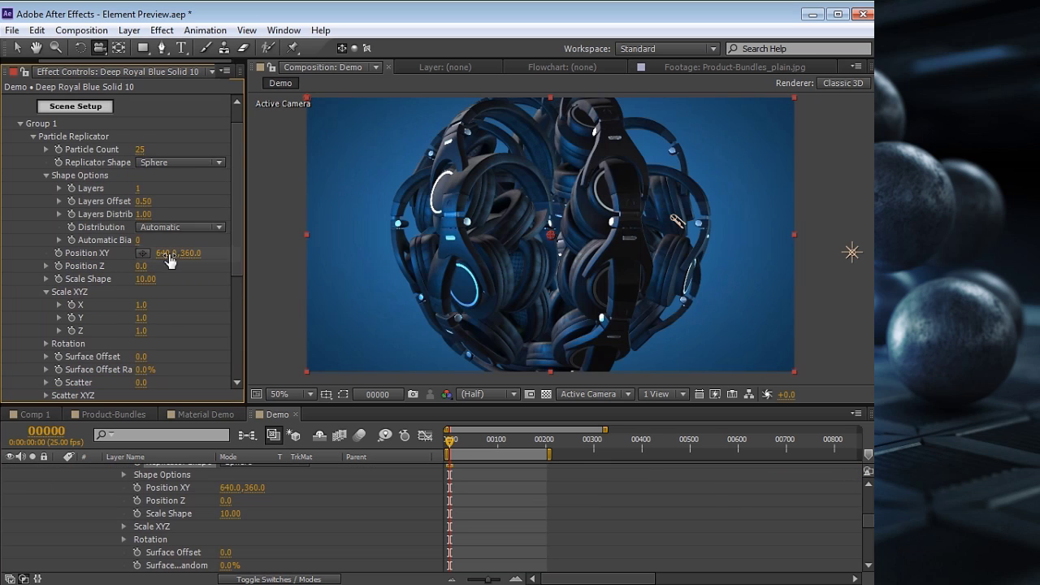
# - Reduce the replicator's particle count to 16
pyautogui.click(140, 150)
pyautogui.write('16')
pyautogui.press('Return')
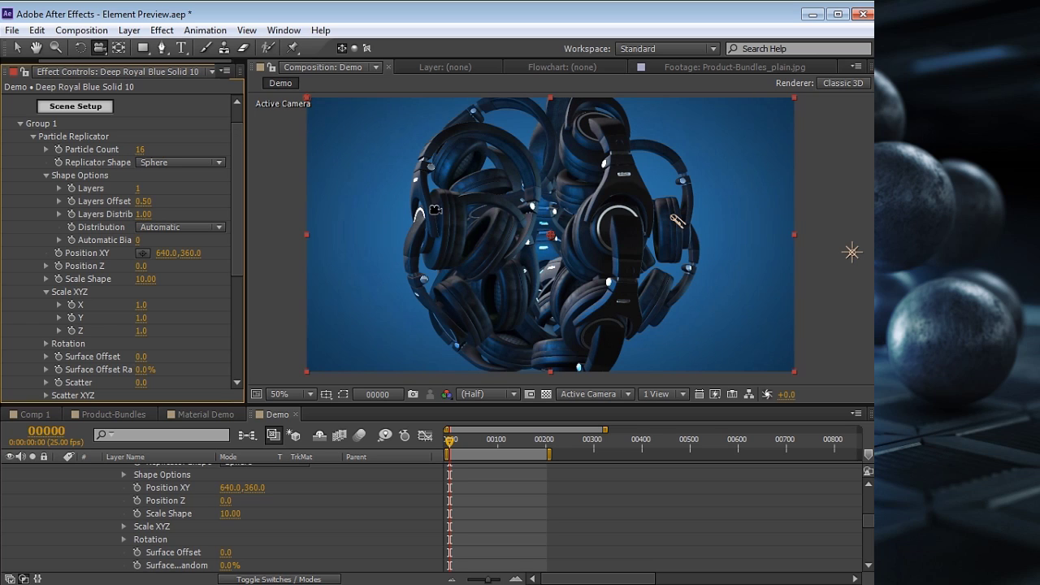
# - Set Group 1's replicator particle count to 12 and its Scale Shape to 15.90
pyautogui.click(138, 150)
pyautogui.write('12')
pyautogui.press('Return')
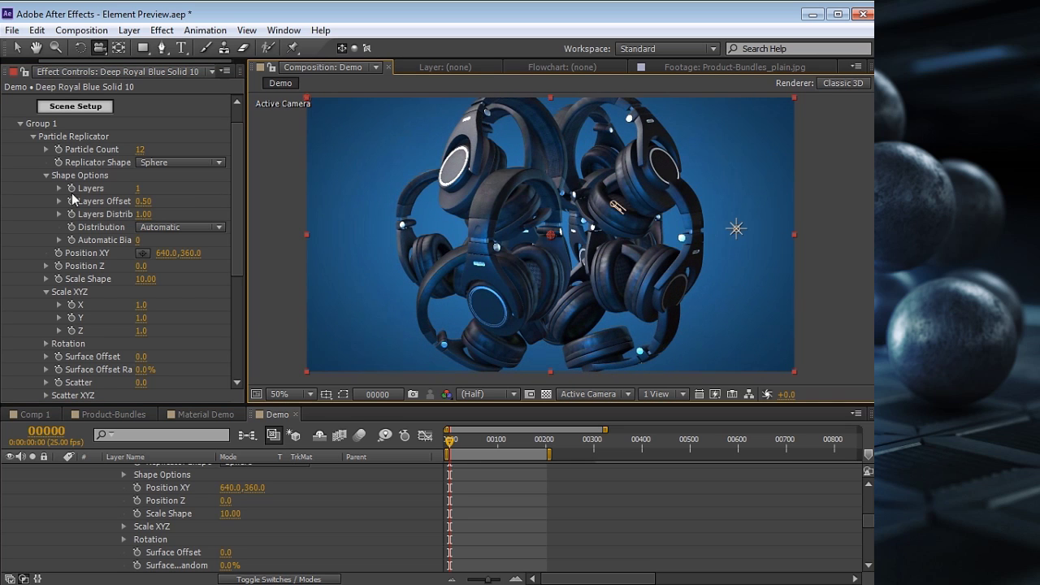
pyautogui.moveTo(145, 285); pyautogui.dragTo(193, 284)
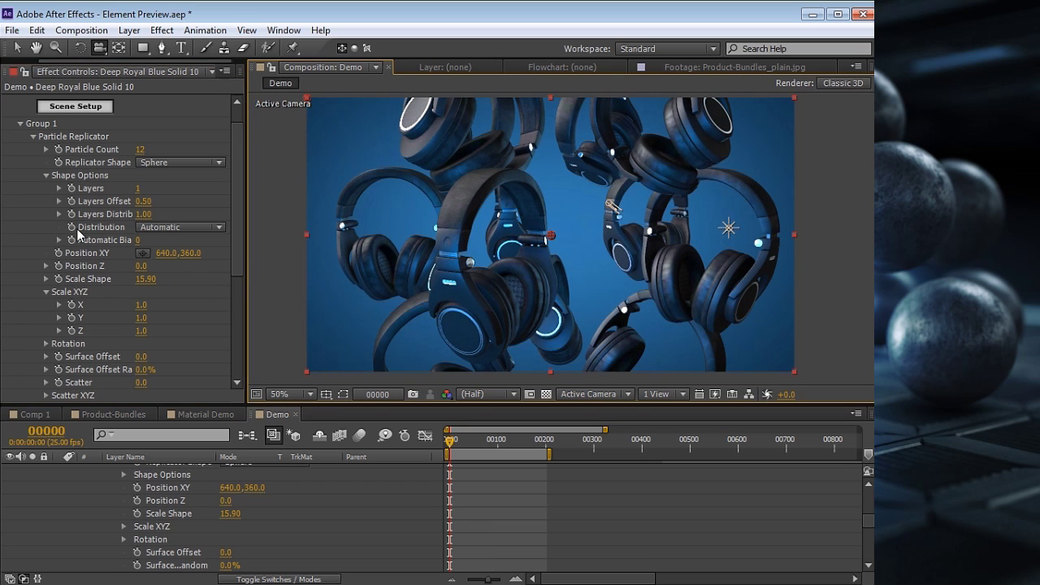
pyautogui.click(34, 136)
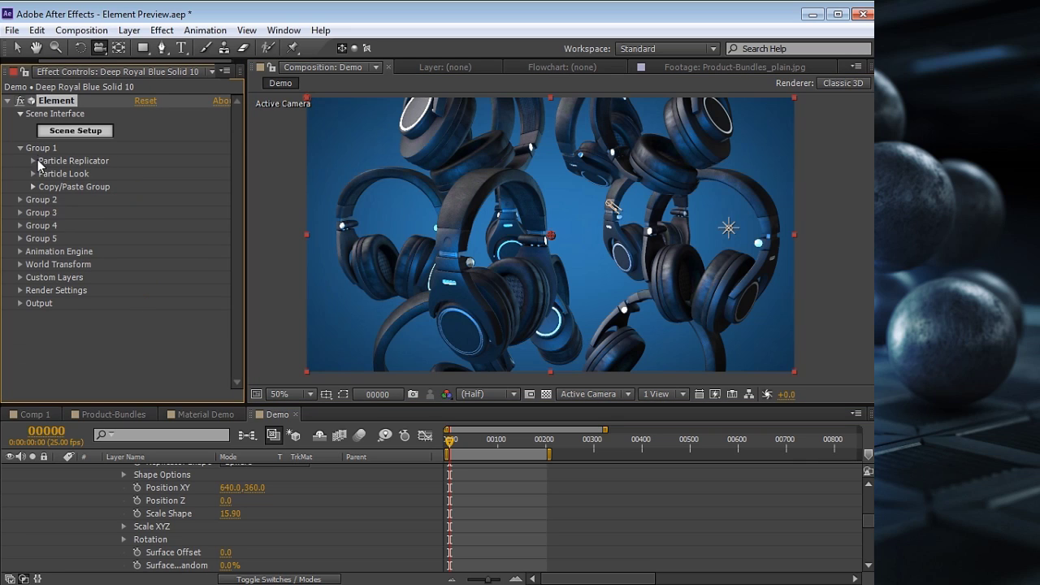
# - Set the Rotation Random value in Group 1's Particle Look to 96° and check the headphones from several camera angles
pyautogui.click(33, 173)
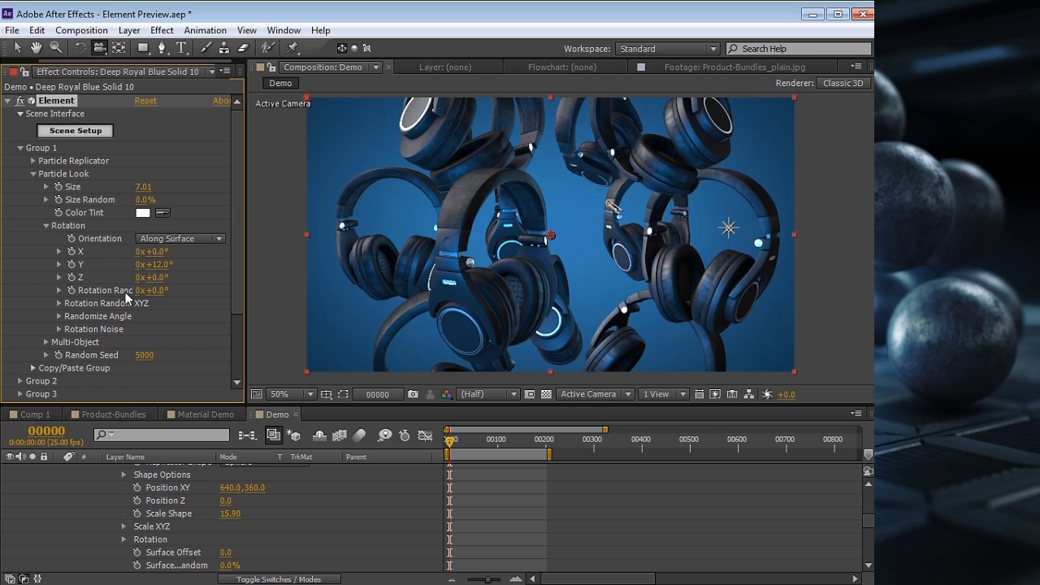
pyautogui.moveTo(157, 292); pyautogui.dragTo(226, 290)
pyautogui.moveTo(591, 226); pyautogui.dragTo(650, 229)
pyautogui.moveTo(493, 235); pyautogui.dragTo(559, 203)
pyautogui.moveTo(146, 199)
pyautogui.mouseDown()
pyautogui.moveTo(217, 196)
pyautogui.moveTo(135, 192)
pyautogui.mouseUp()
pyautogui.moveTo(564, 199); pyautogui.dragTo(605, 203)
pyautogui.moveTo(511, 205); pyautogui.dragTo(549, 208)
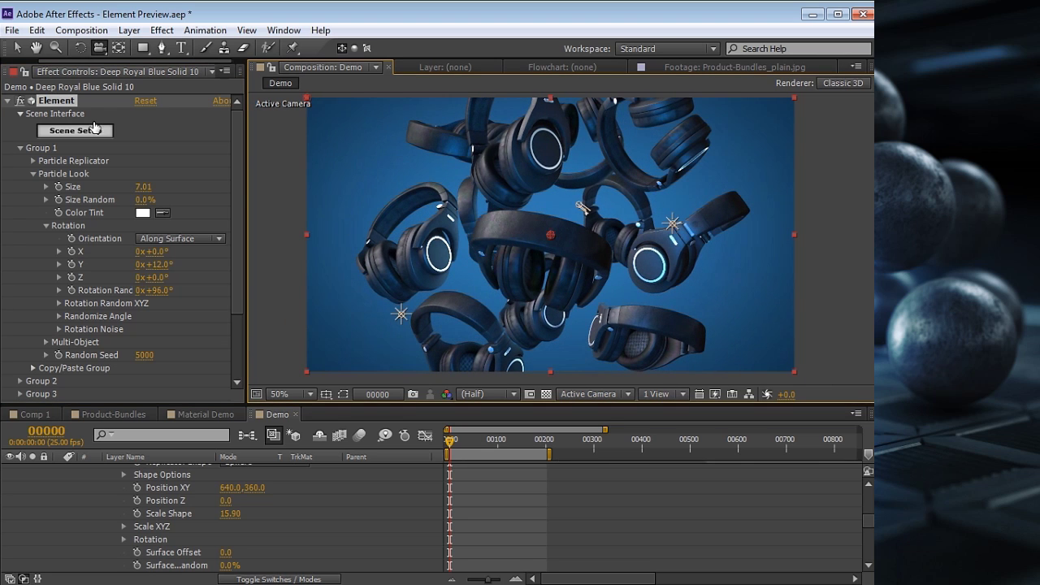
pyautogui.click(20, 147)
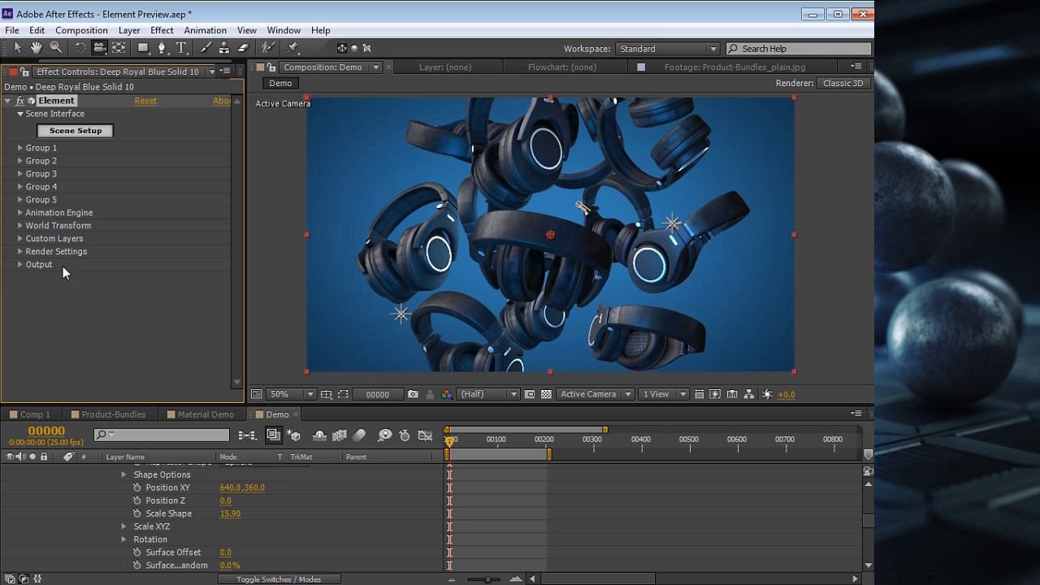
# - Temporarily show Element's environment in the background and review the Override Layer choices in the Render Settings
pyautogui.click(21, 251)
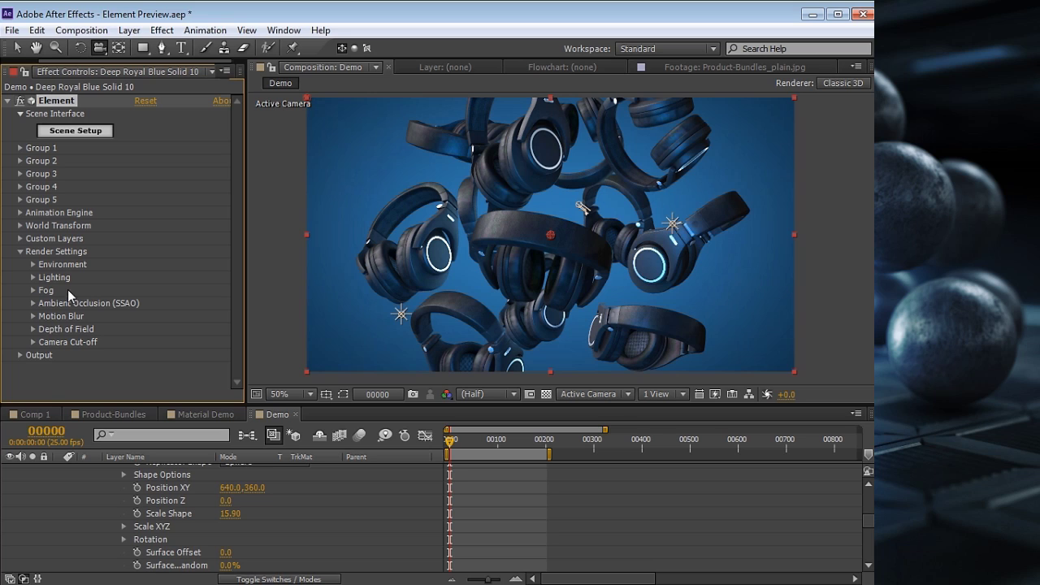
pyautogui.click(34, 265)
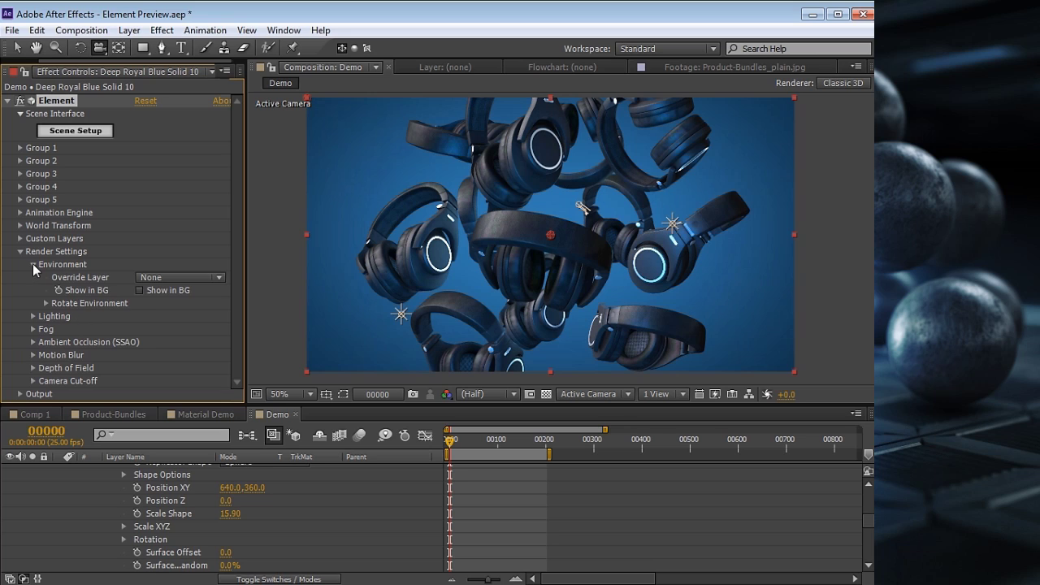
pyautogui.click(140, 290)
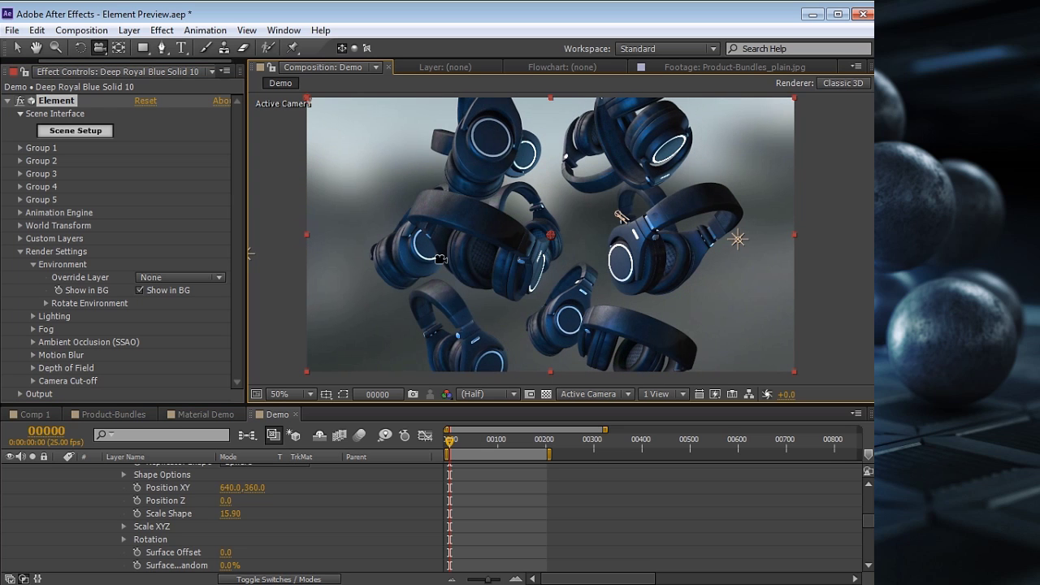
pyautogui.click(143, 280)
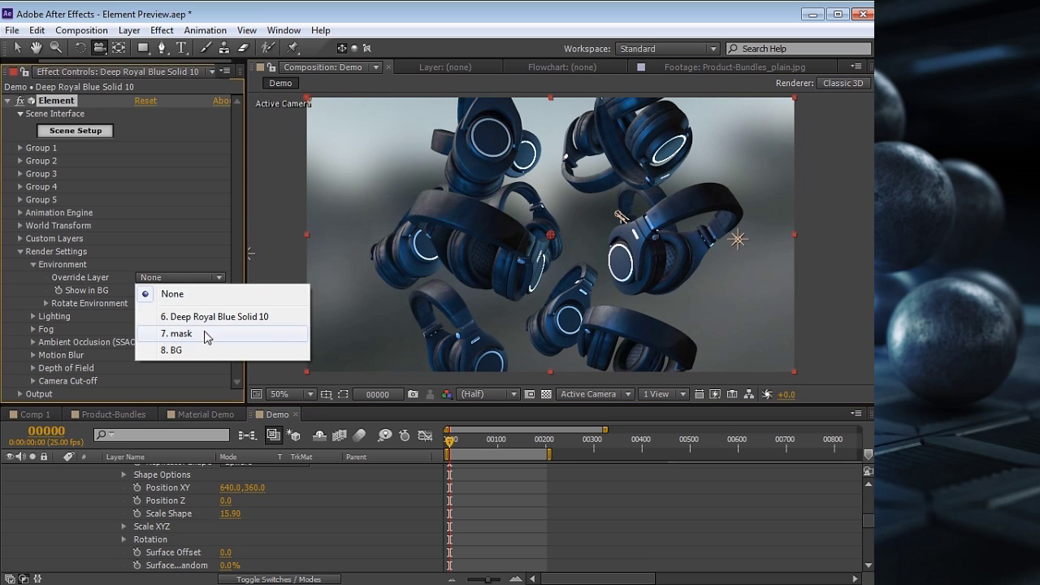
pyautogui.click(141, 258)
pyautogui.click(142, 290)
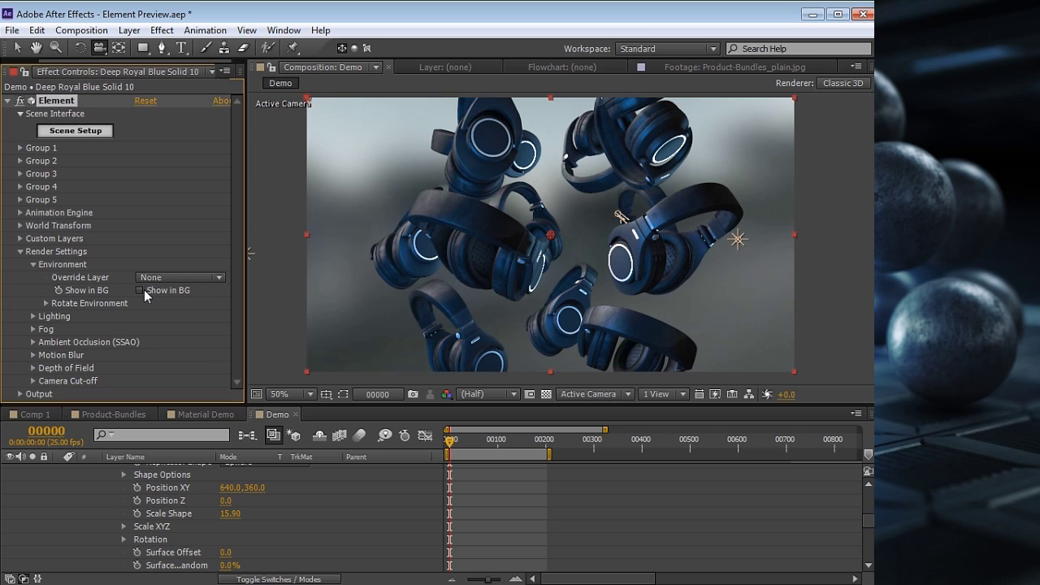
pyautogui.click(33, 264)
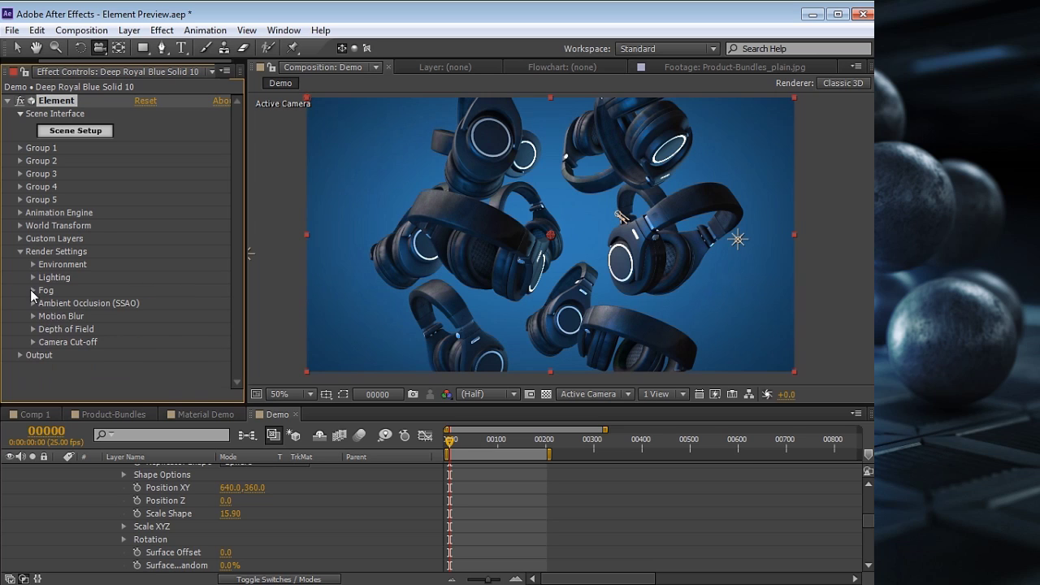
# - Enable Element's fog with its colour sampled from the composition's blue background
pyautogui.click(33, 290)
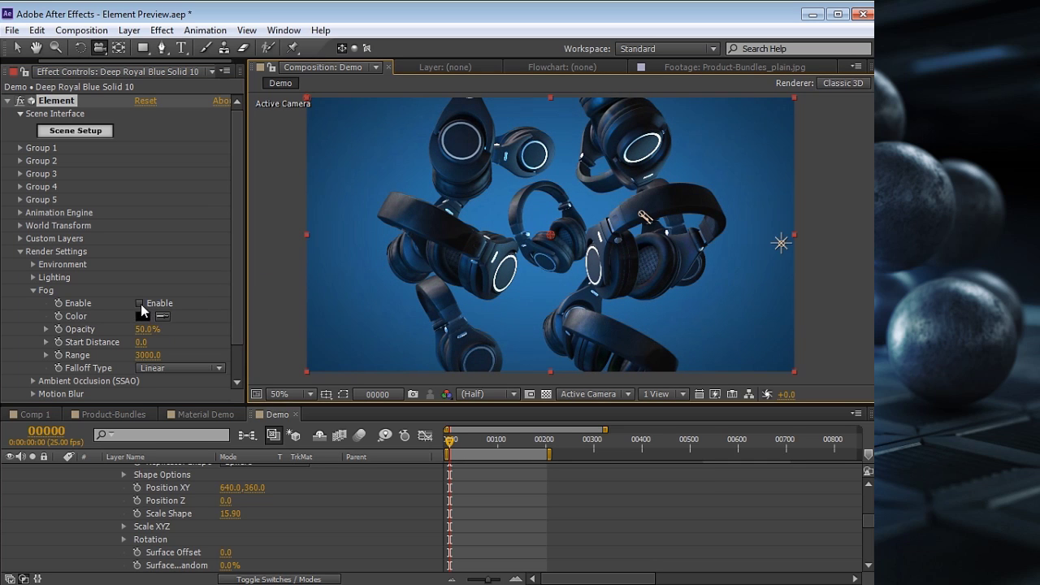
pyautogui.click(162, 316)
pyautogui.click(493, 212)
pyautogui.click(139, 303)
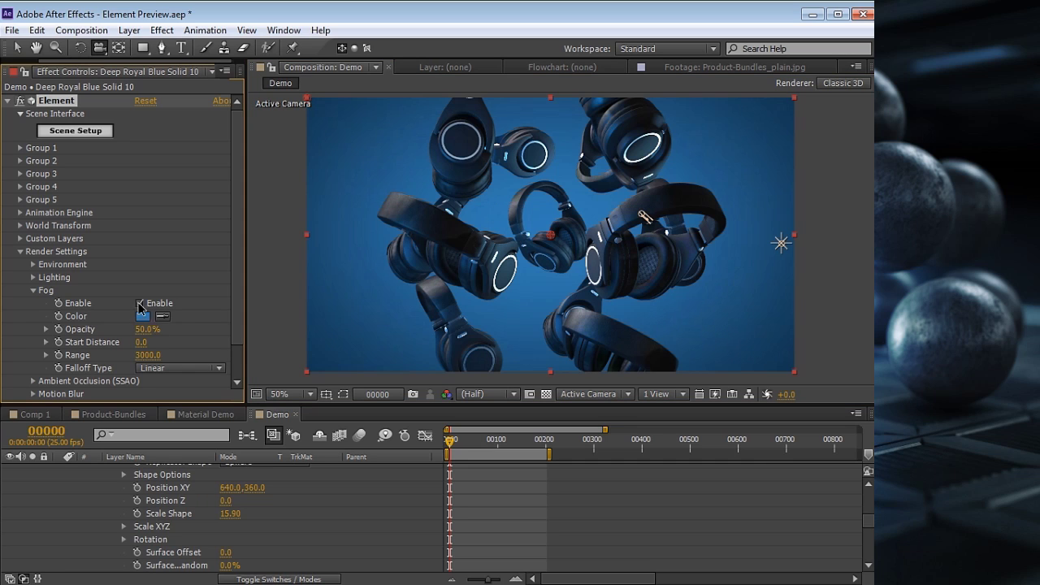
# - Set the fog opacity to 100%, start distance to 1190 and range to 2010
pyautogui.moveTo(147, 330); pyautogui.dragTo(249, 323)
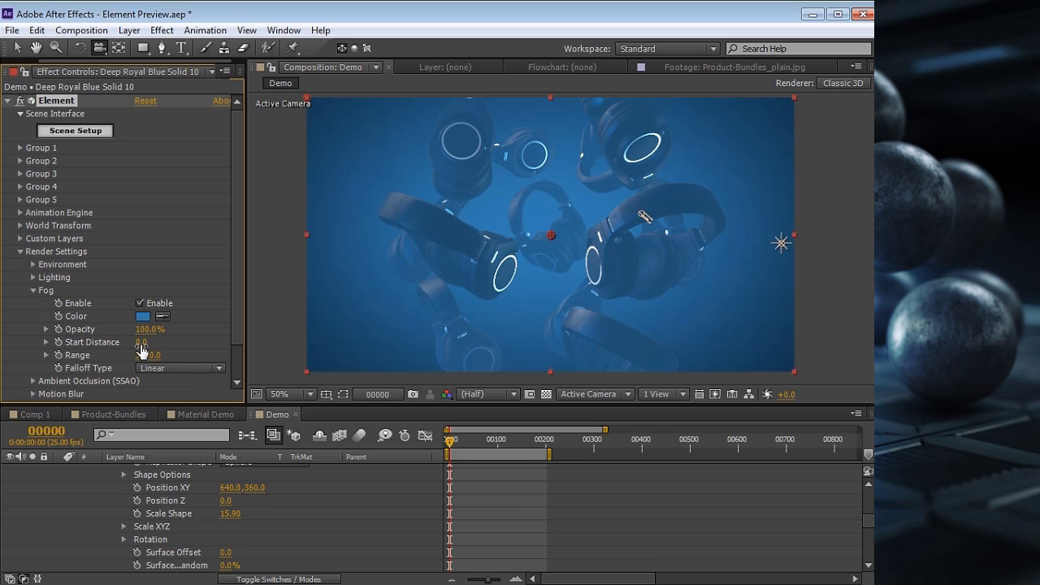
pyautogui.moveTo(142, 349); pyautogui.dragTo(244, 338)
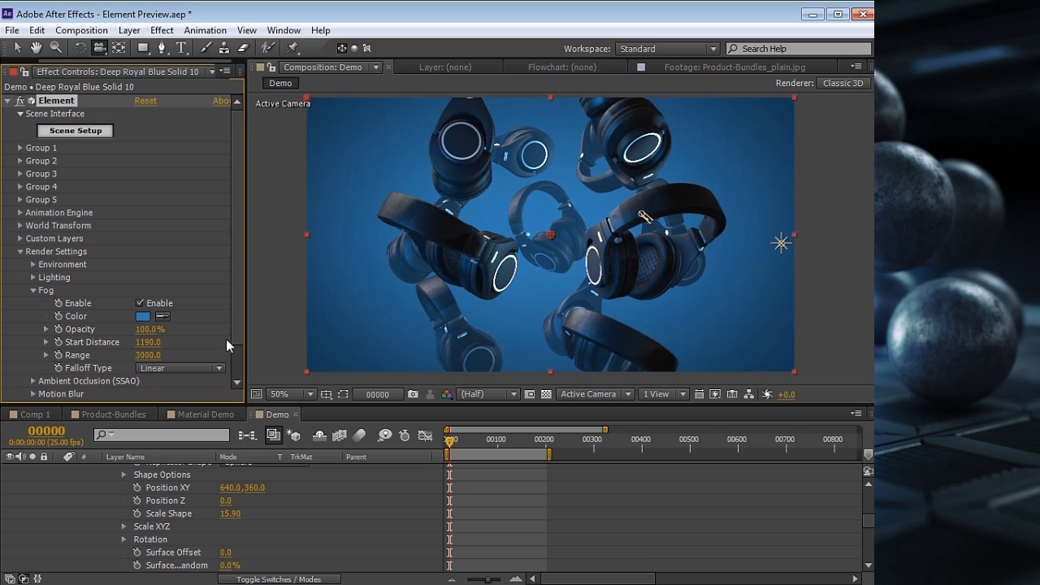
pyautogui.moveTo(148, 355)
pyautogui.mouseDown()
pyautogui.moveTo(0, 346)
pyautogui.moveTo(49, 344)
pyautogui.mouseUp()
pyautogui.moveTo(663, 248); pyautogui.dragTo(704, 222)
# - Set the preview resolution to Full and inspect the fogged headphones in a maximized composition view at 100% magnification
pyautogui.click(490, 394)
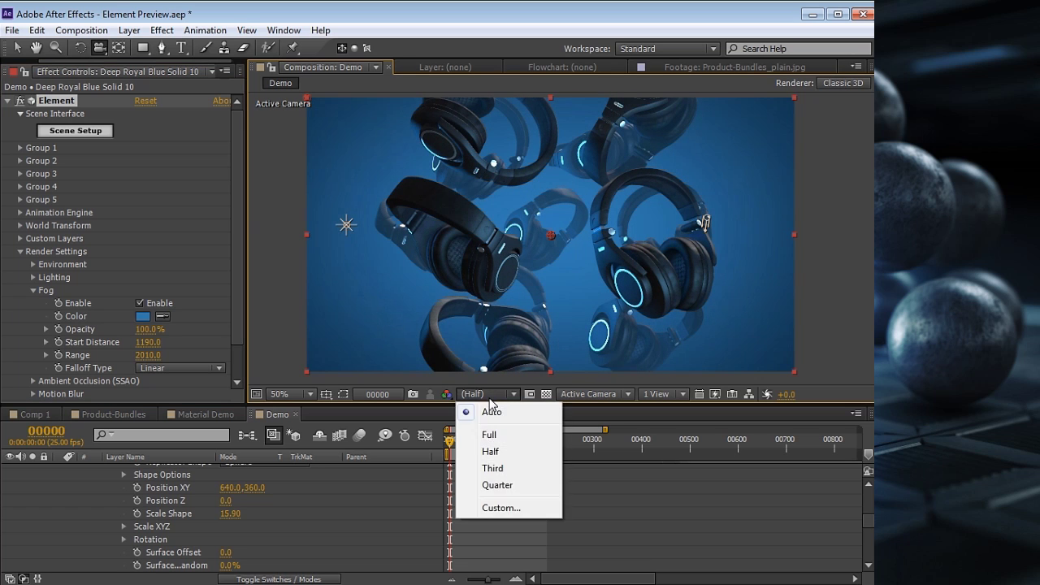
pyautogui.click(488, 435)
pyautogui.press('`')
pyautogui.press('.')
pyautogui.press('h')
pyautogui.moveTo(346, 340); pyautogui.dragTo(401, 333)
pyautogui.press('c')
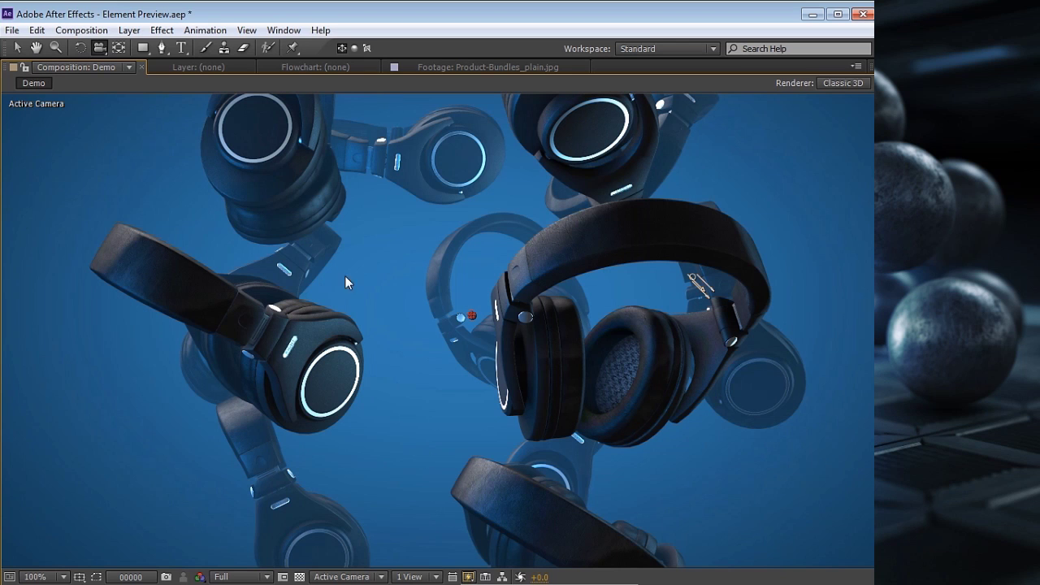
pyautogui.press('`')
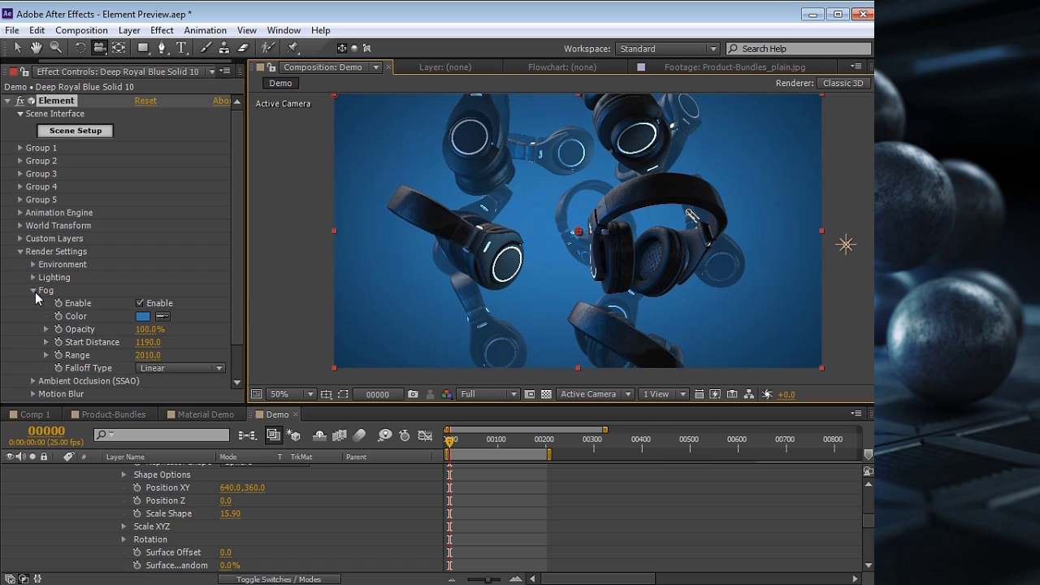
# - Keyframe Camera 1's Point of Interest and Position at frame 0
pyautogui.click(34, 290)
pyautogui.scroll(10, 179, 486)
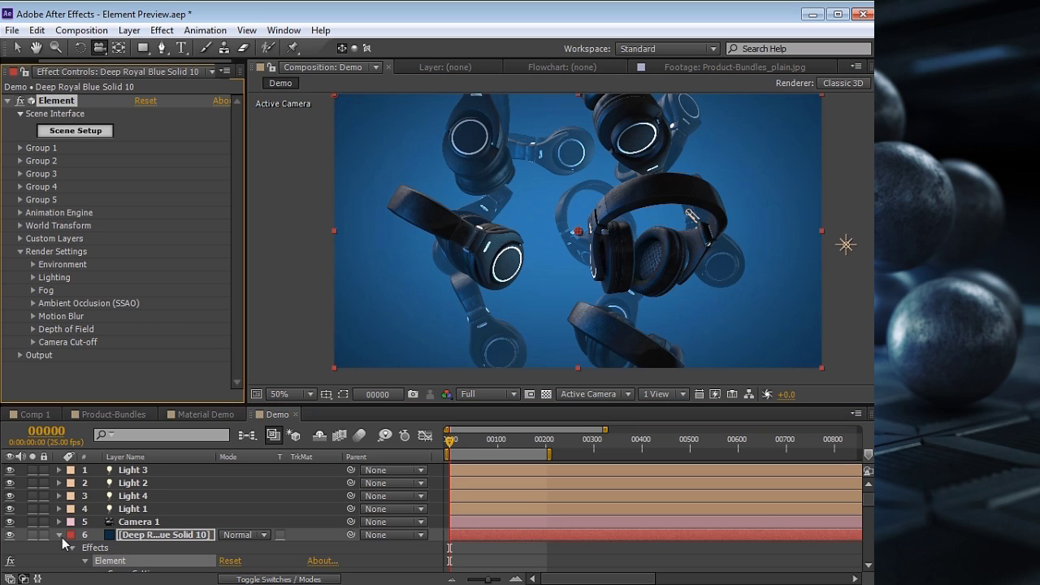
pyautogui.click(59, 535)
pyautogui.click(149, 525)
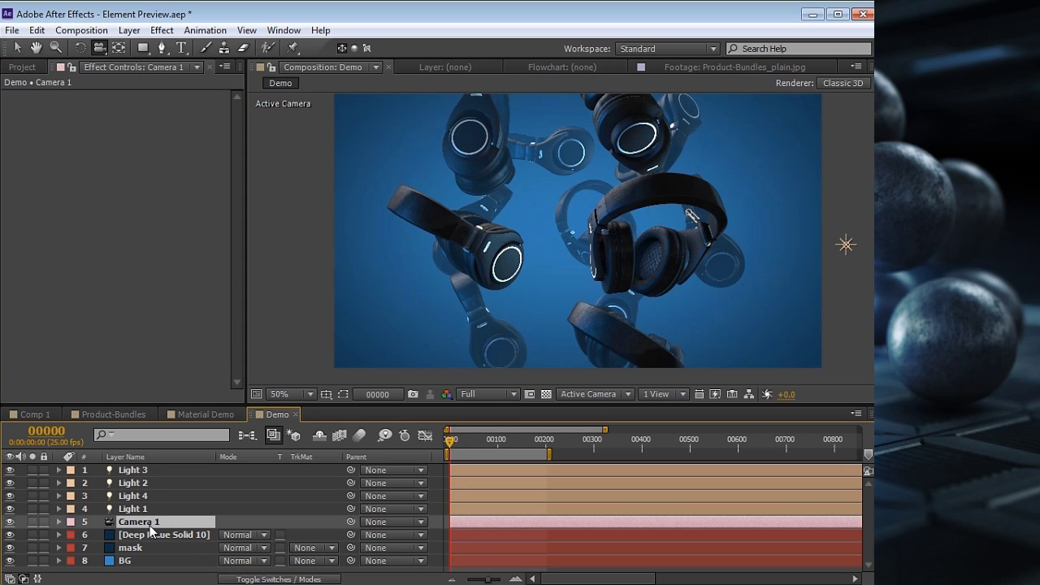
pyautogui.press('u')
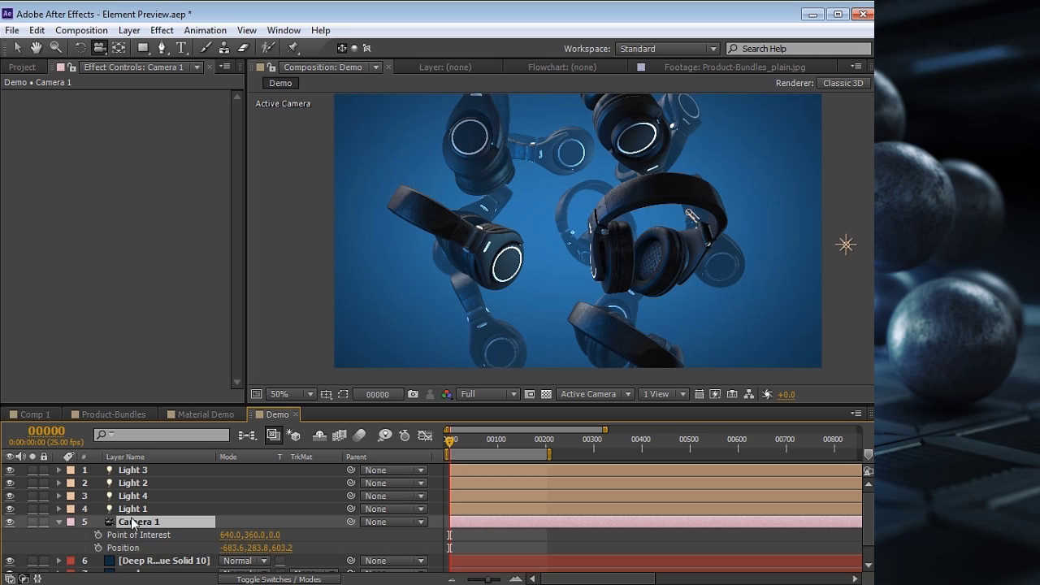
# - Orbit Camera 1 around the headphones at frame 43 to animate its position, and shift the new Position keyframe slightly later
pyautogui.moveTo(496, 439); pyautogui.dragTo(470, 439)
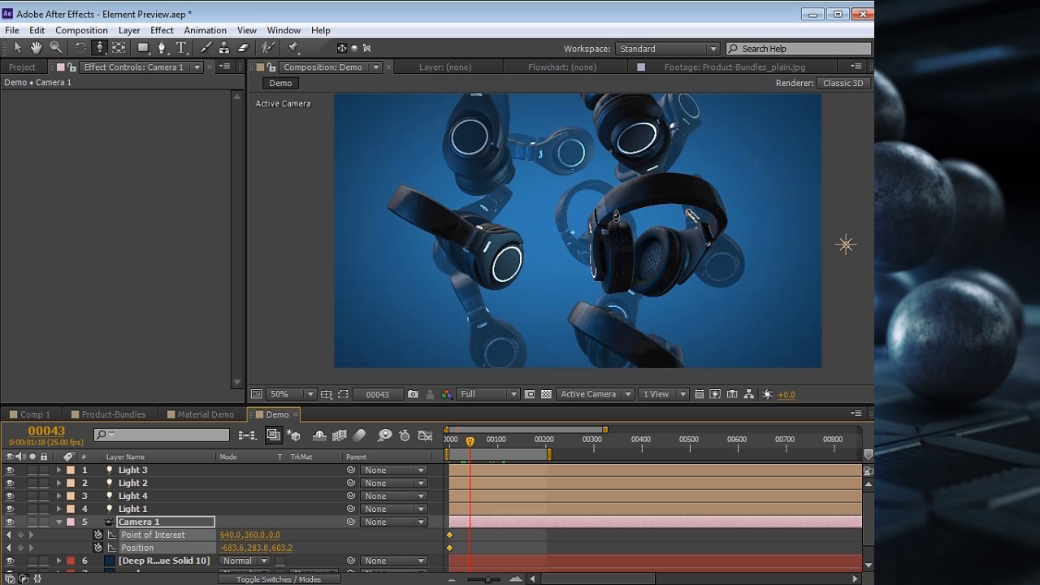
pyautogui.moveTo(668, 211); pyautogui.dragTo(512, 208)
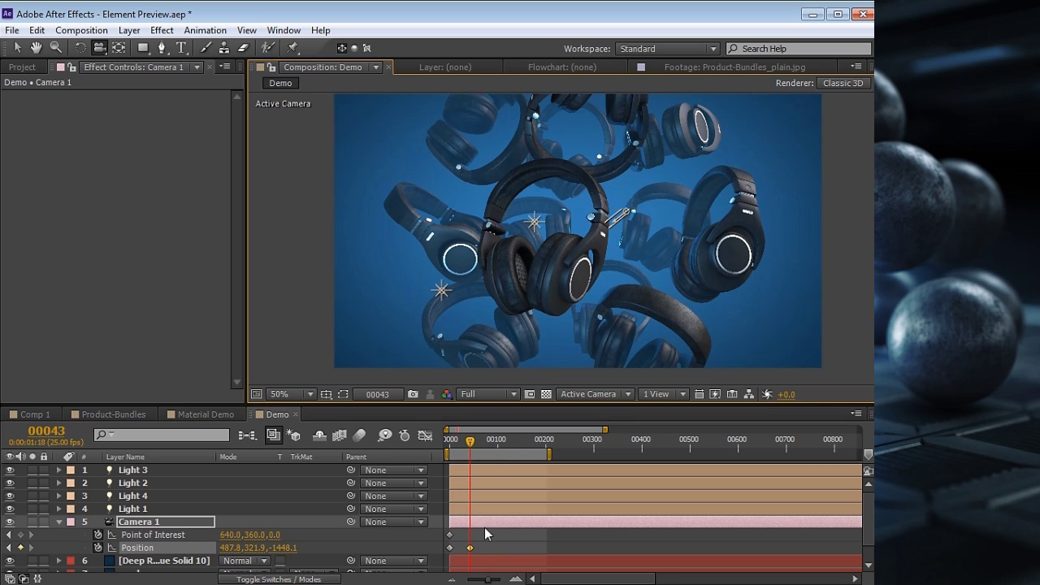
pyautogui.moveTo(470, 548); pyautogui.dragTo(472, 548)
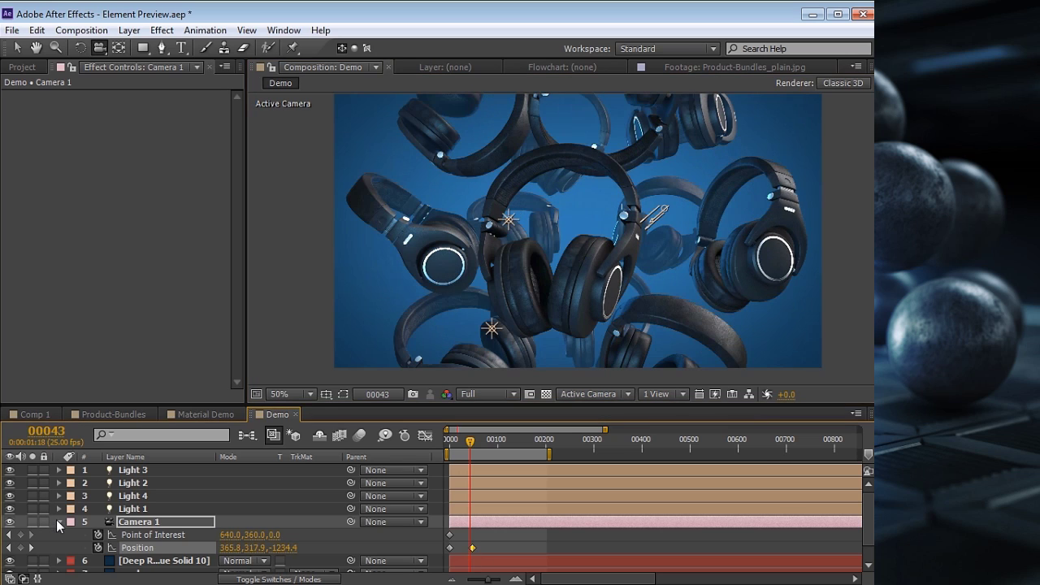
pyautogui.click(59, 522)
# - Enable motion blur for the Deep Royal Blue Solid 10 layer and for the composition
pyautogui.click(149, 537)
pyautogui.press('F4')
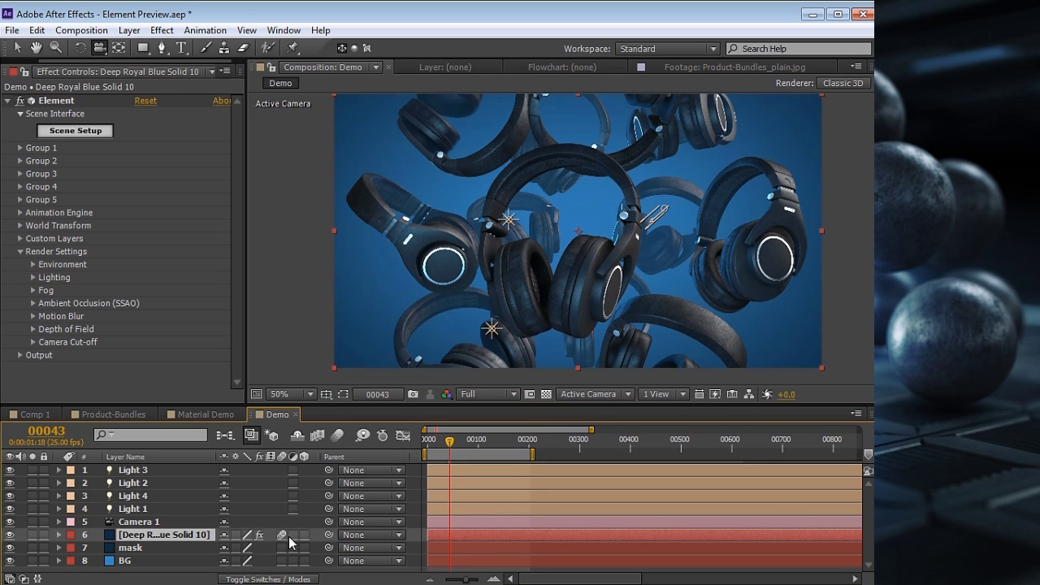
pyautogui.click(338, 436)
pyautogui.press('=')
# - Purge the cached frames and RAM preview the motion-blurred camera animation from frame 0
pyautogui.moveTo(470, 443); pyautogui.dragTo(429, 443)
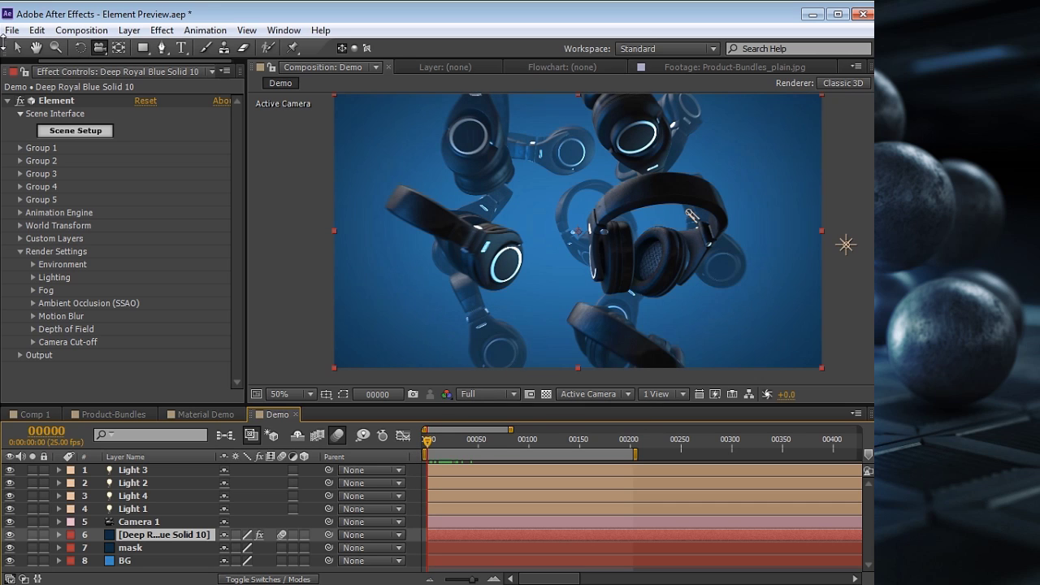
pyautogui.click(38, 30)
pyautogui.moveTo(81, 323)
pyautogui.click(281, 326)
pyautogui.press('KP_0')
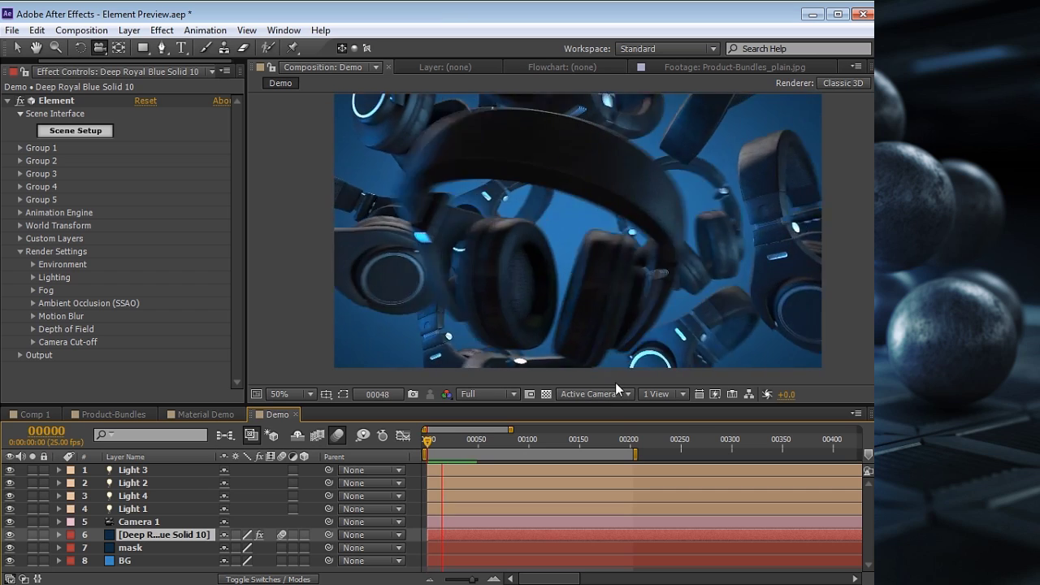
pyautogui.press('space')
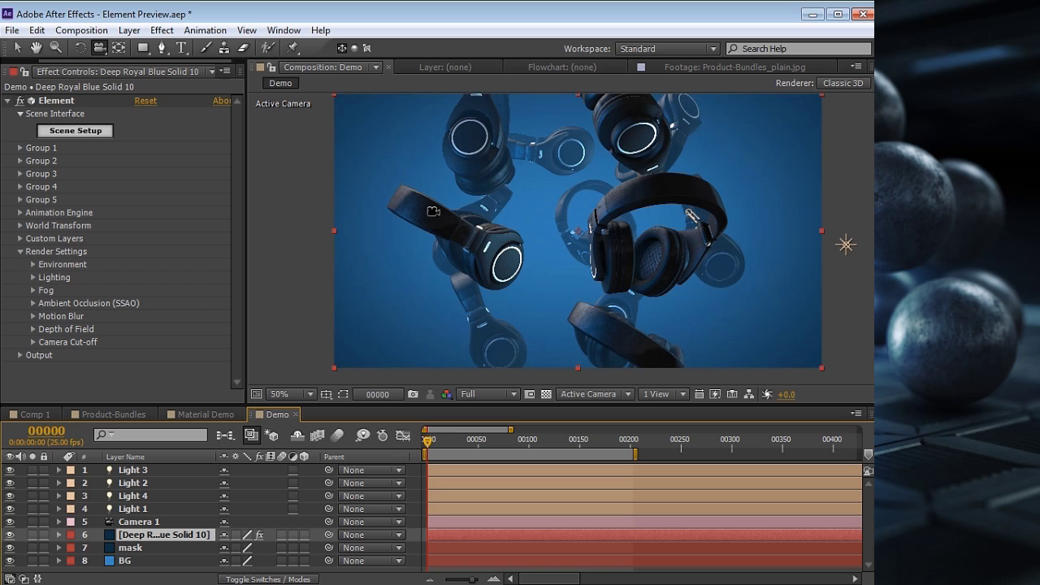
# - Set the Depth of Field mode in Element's Render Settings to Continuous Blur
pyautogui.press('.')
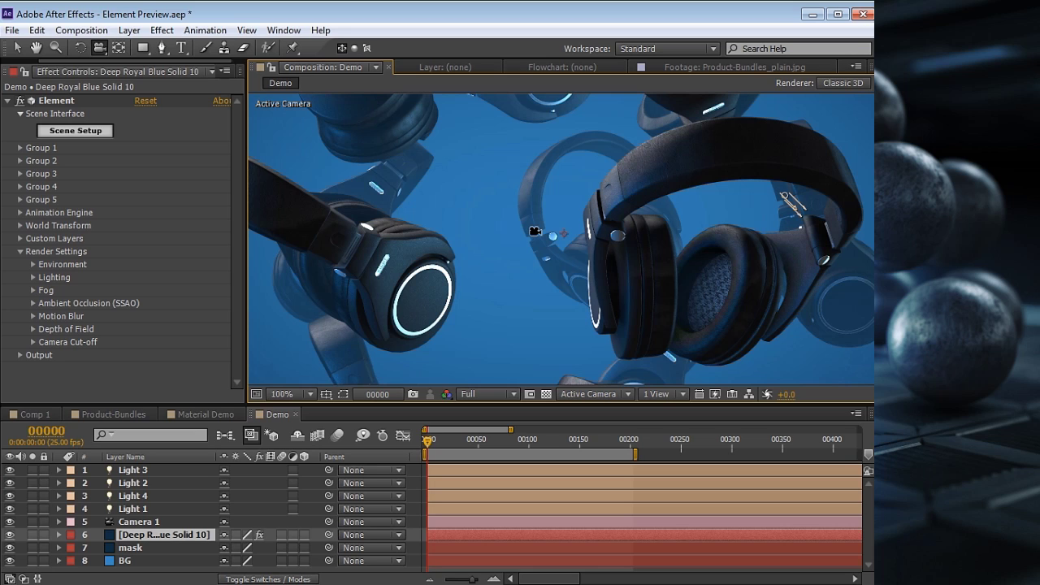
pyautogui.click(33, 329)
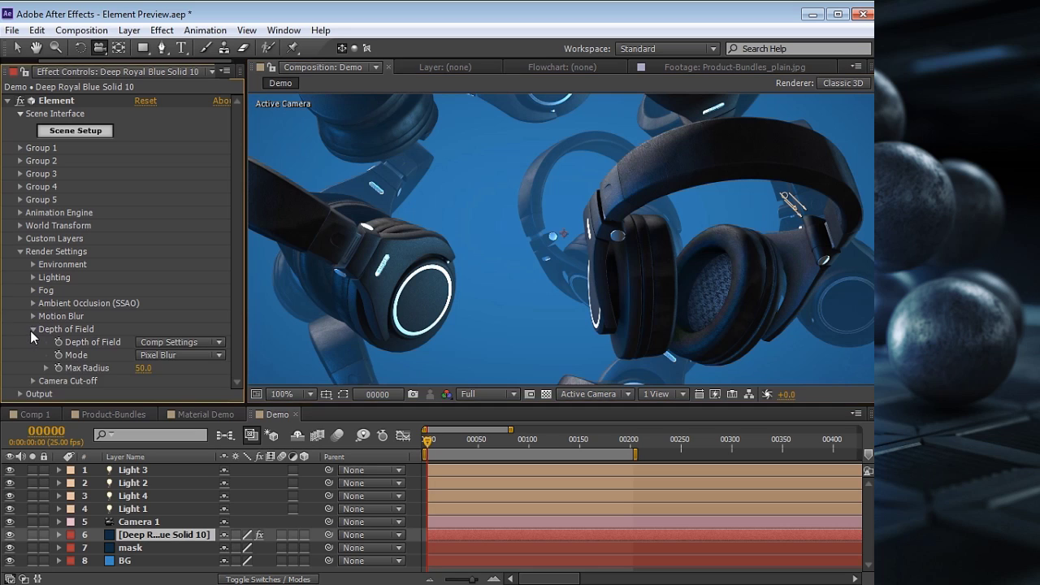
pyautogui.click(181, 355)
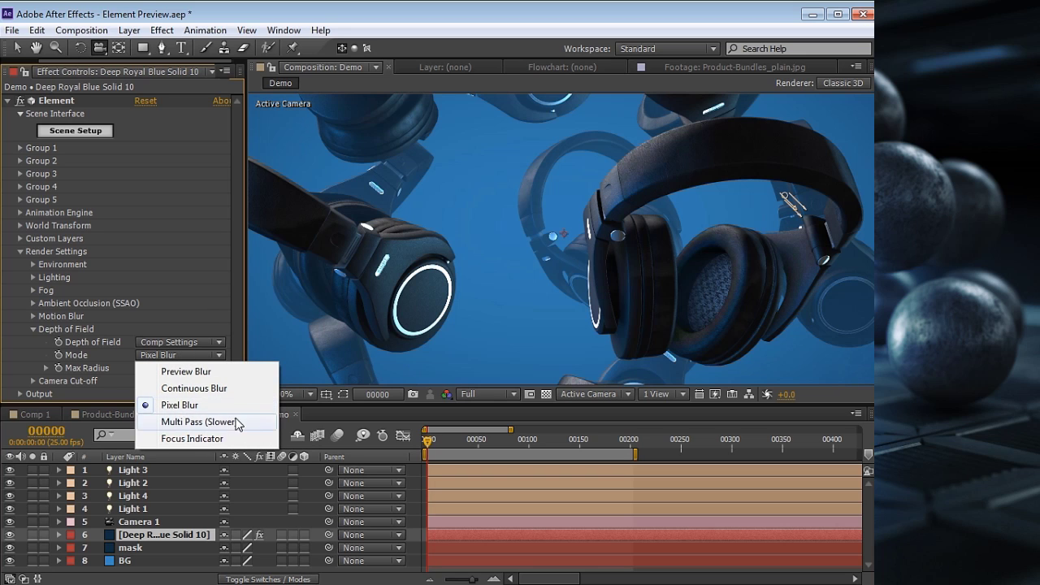
pyautogui.click(193, 389)
# - Turn on Camera 1's depth of field, set its Blur Level to 621%, and orbit the camera slightly
pyautogui.moveTo(179, 407); pyautogui.dragTo(162, 344)
pyautogui.scroll(10, 97, 472)
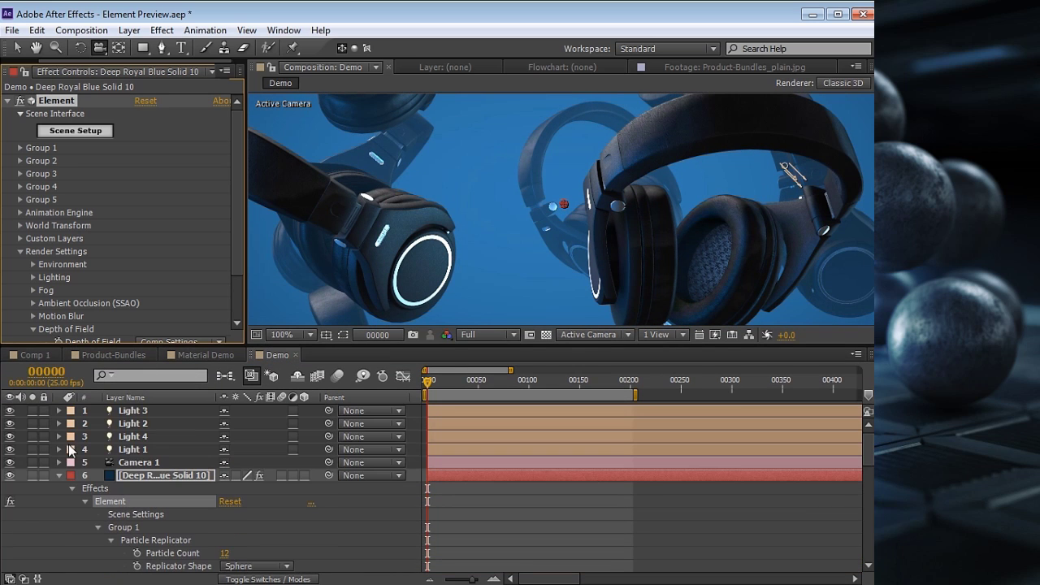
pyautogui.click(68, 476)
pyautogui.click(172, 464)
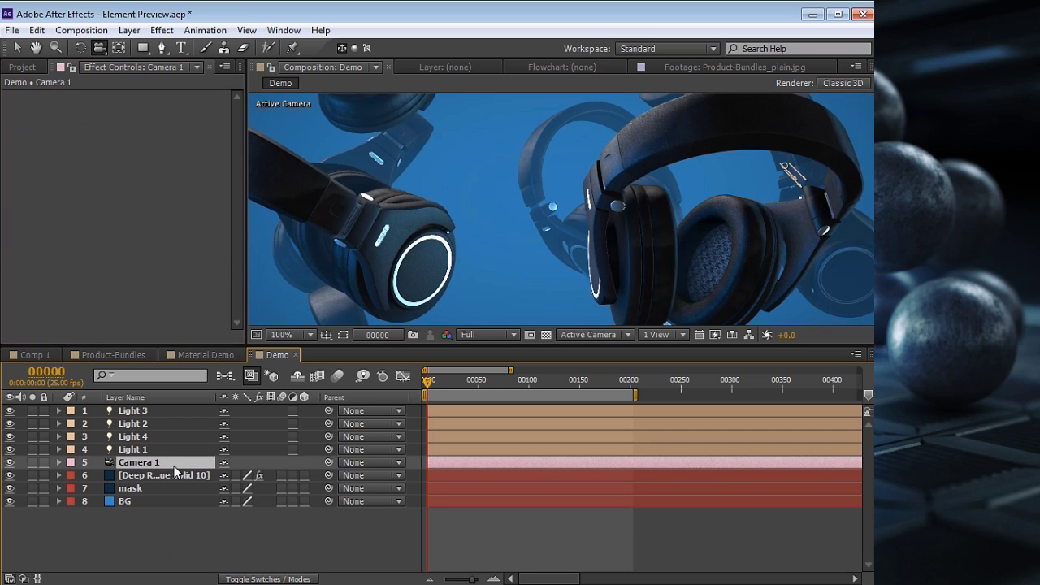
pyautogui.press('a')
pyautogui.press('a')
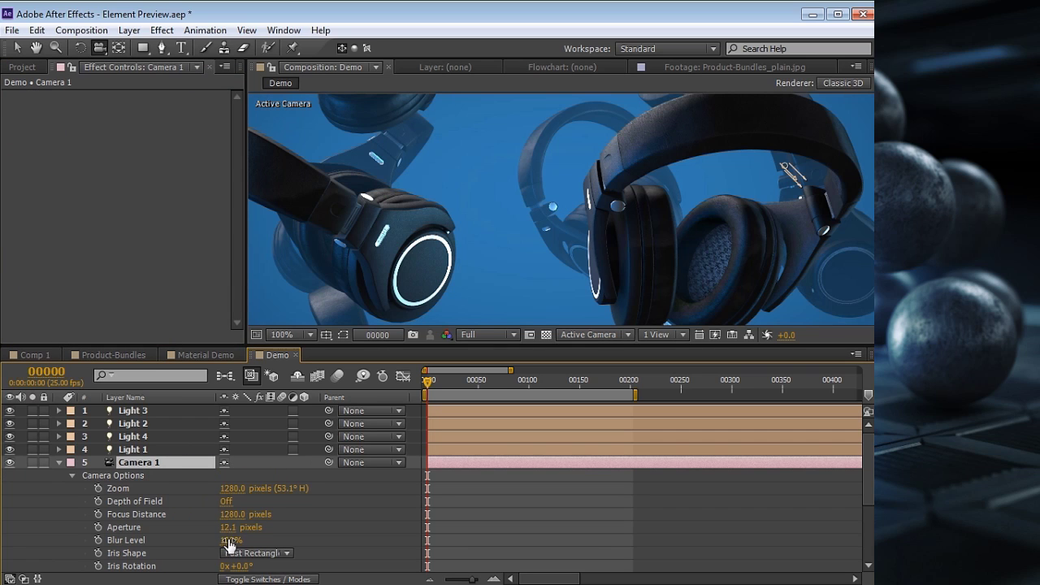
pyautogui.moveTo(230, 545); pyautogui.dragTo(213, 544)
pyautogui.click(228, 503)
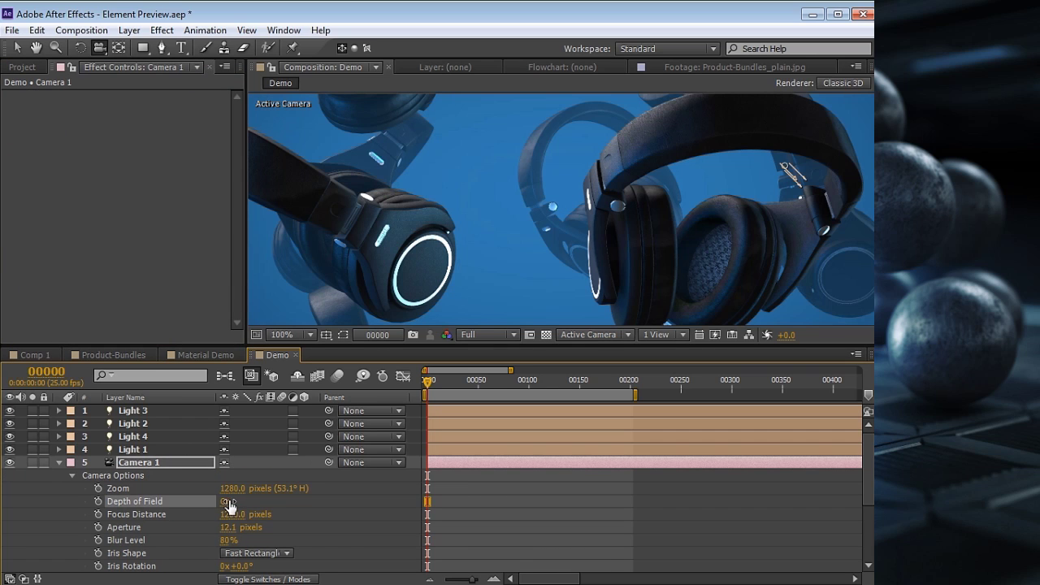
pyautogui.moveTo(237, 543); pyautogui.dragTo(617, 520)
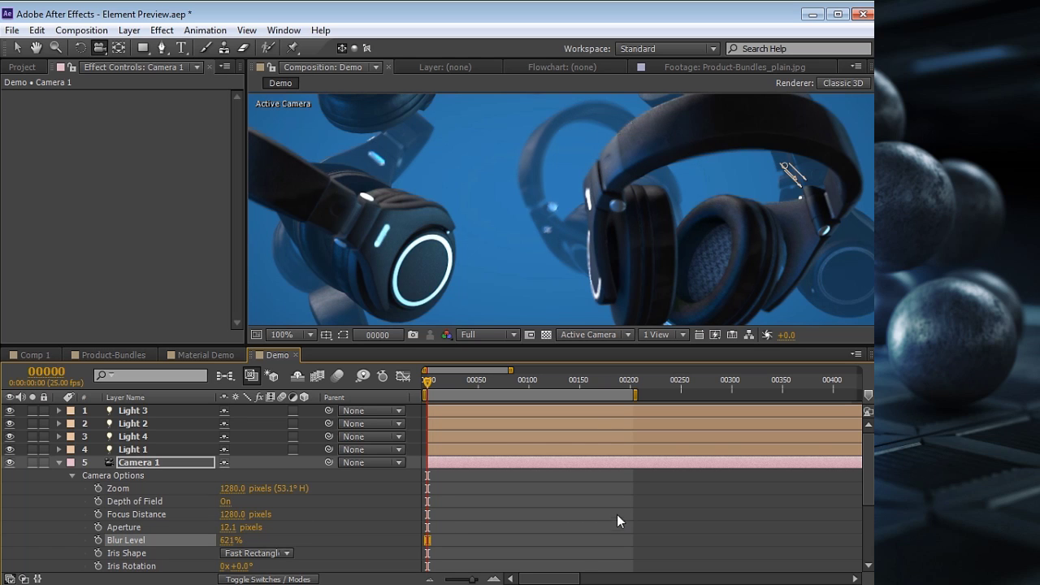
pyautogui.moveTo(477, 157); pyautogui.dragTo(581, 238)
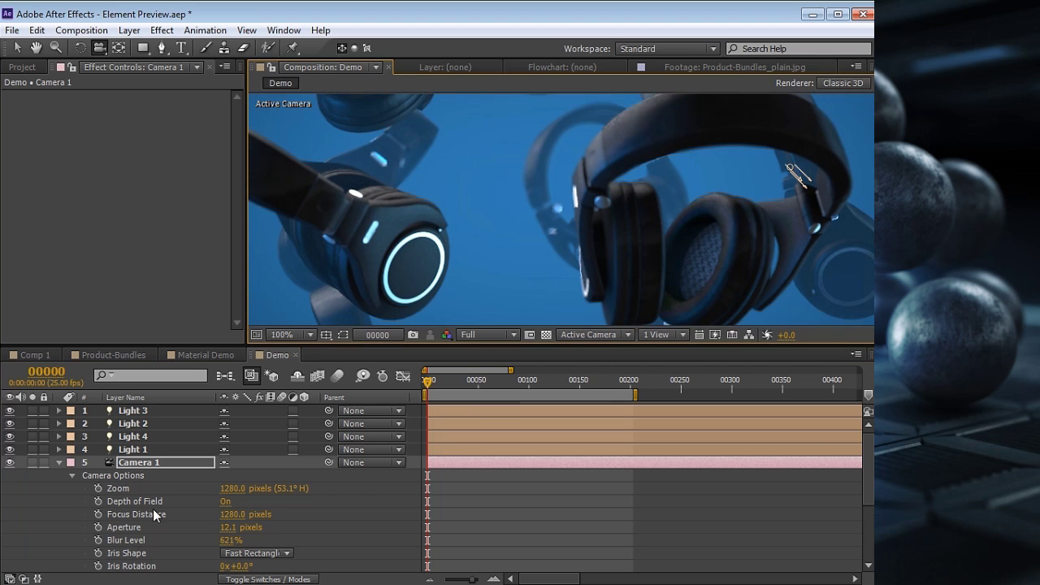
# - Set Element's depth of field Preview Samples to 400 on the Deep Royal Blue Solid 10 layer
pyautogui.click(60, 463)
pyautogui.click(149, 475)
pyautogui.scroll(-3, 237, 236)
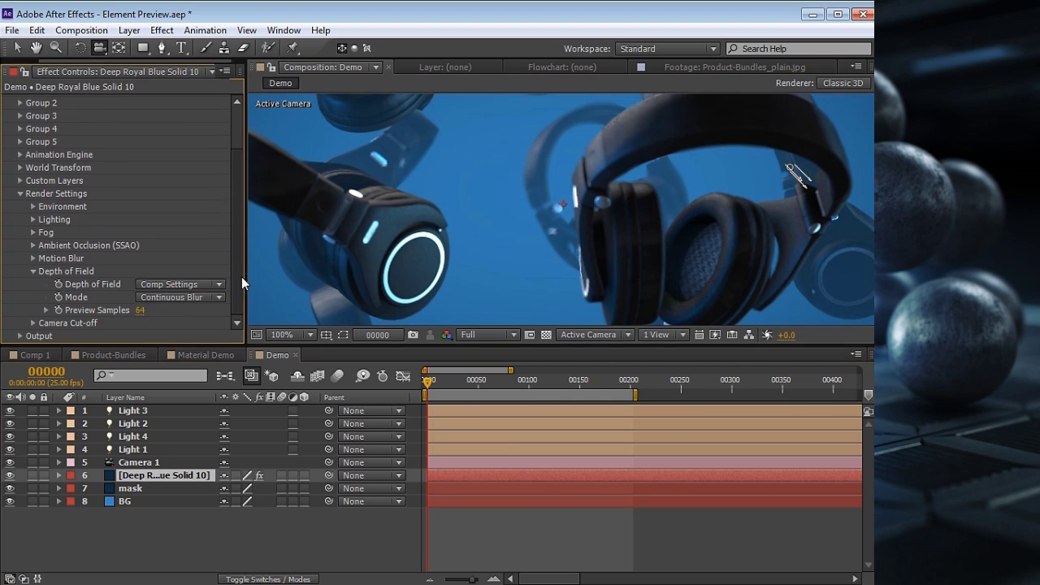
pyautogui.click(142, 311)
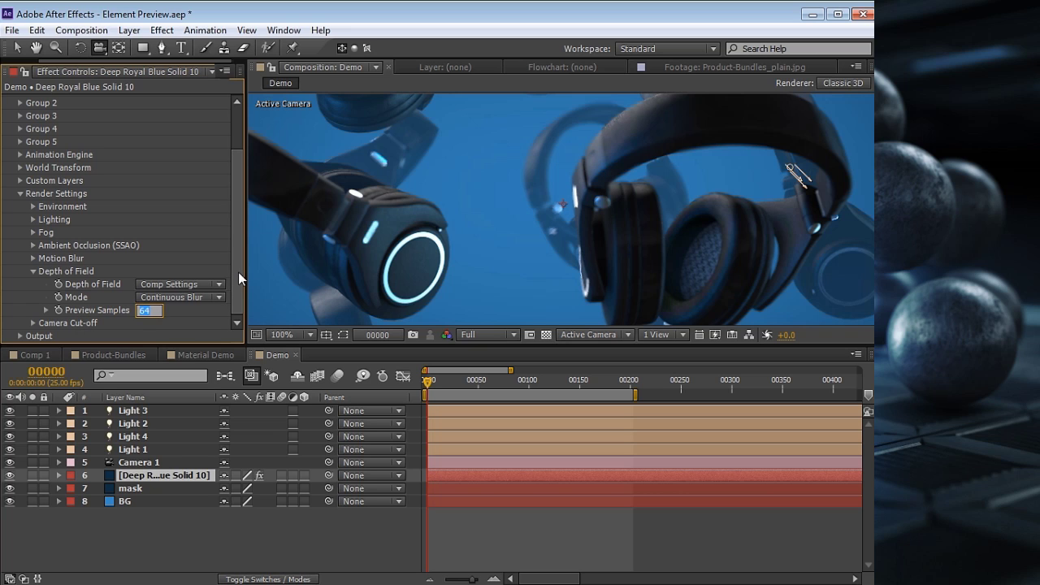
pyautogui.write('400')
pyautogui.press('Return')
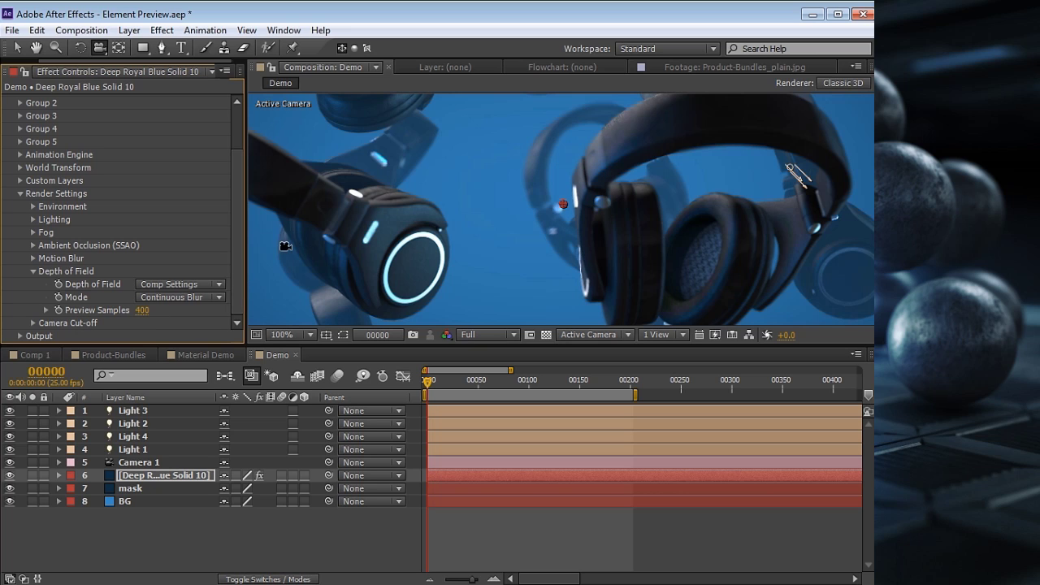
# - Increase Camera 1's Aperture to 34.1 pixels
pyautogui.click(134, 462)
pyautogui.press('a')
pyautogui.press('a')
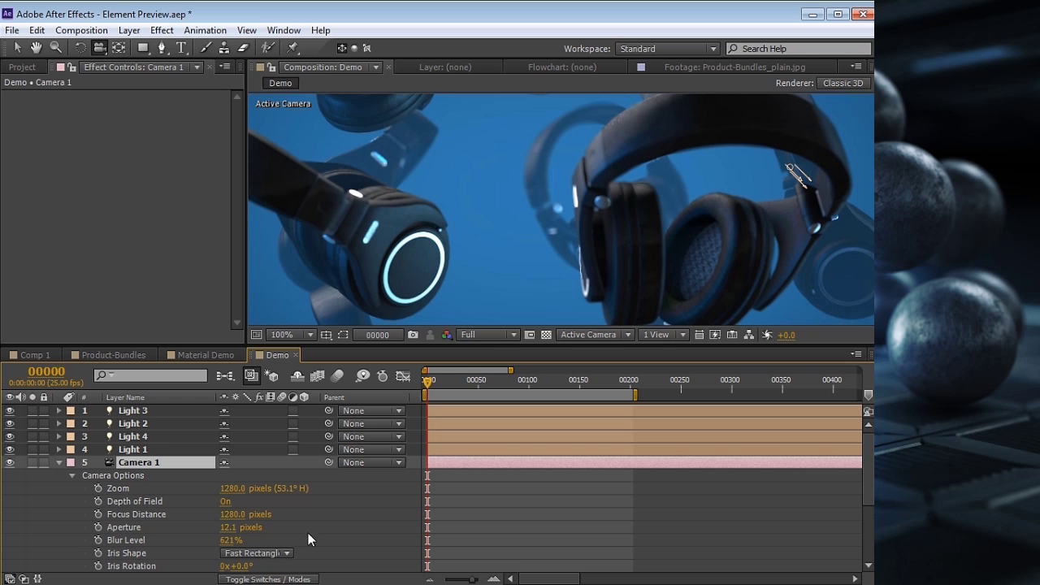
pyautogui.moveTo(228, 528); pyautogui.dragTo(244, 524)
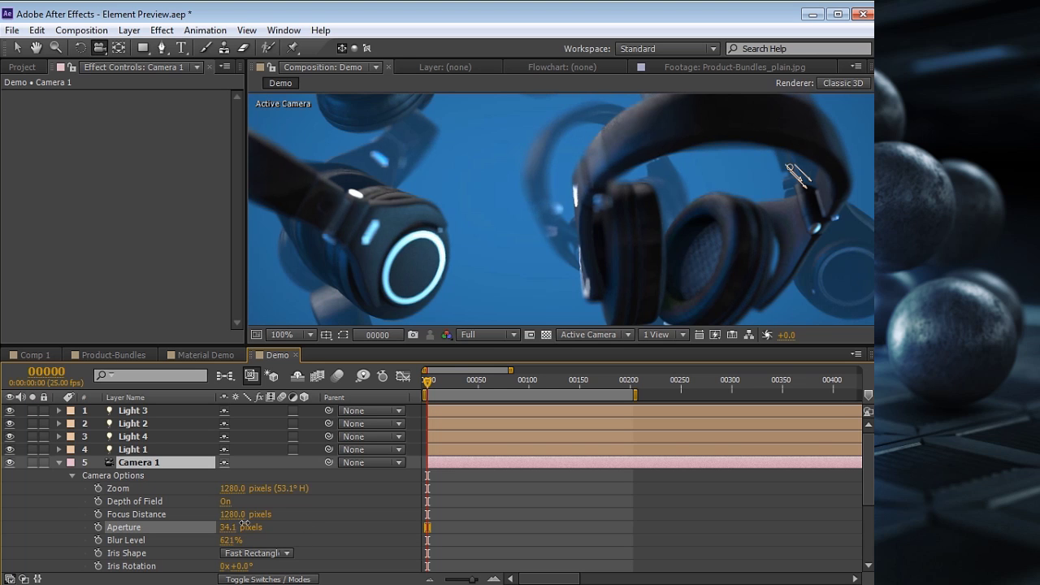
# - Enlarge the composition view and orbit Camera 1 around the headphones to inspect the continuous depth of field blur
pyautogui.press('`')
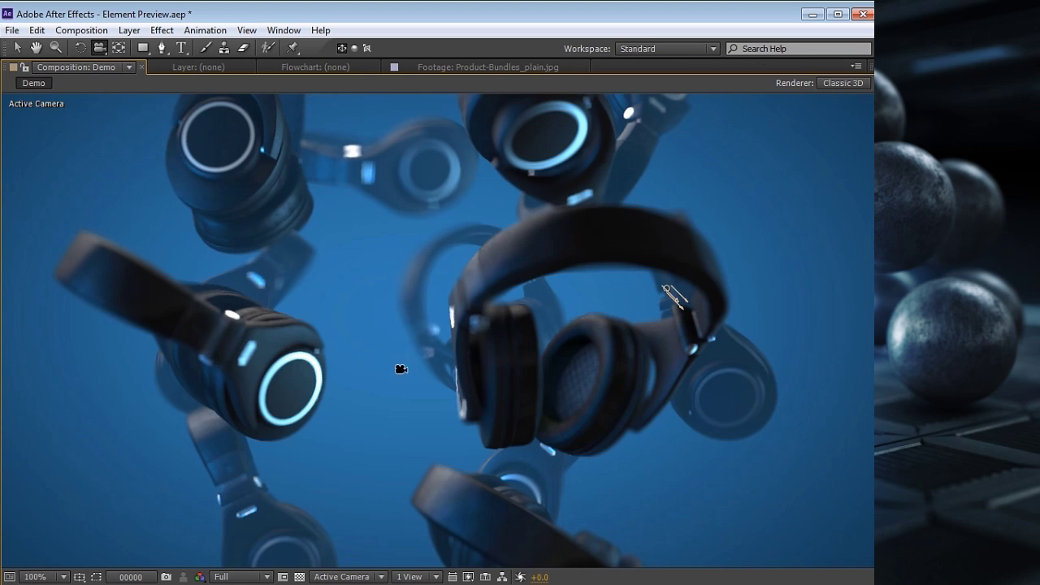
pyautogui.moveTo(401, 369)
pyautogui.mouseDown()
pyautogui.moveTo(587, 388)
pyautogui.moveTo(466, 373)
pyautogui.moveTo(512, 358)
pyautogui.moveTo(501, 328)
pyautogui.moveTo(537, 365)
pyautogui.moveTo(455, 365)
pyautogui.moveTo(522, 318)
pyautogui.moveTo(366, 329)
pyautogui.moveTo(667, 327)
pyautogui.mouseUp()
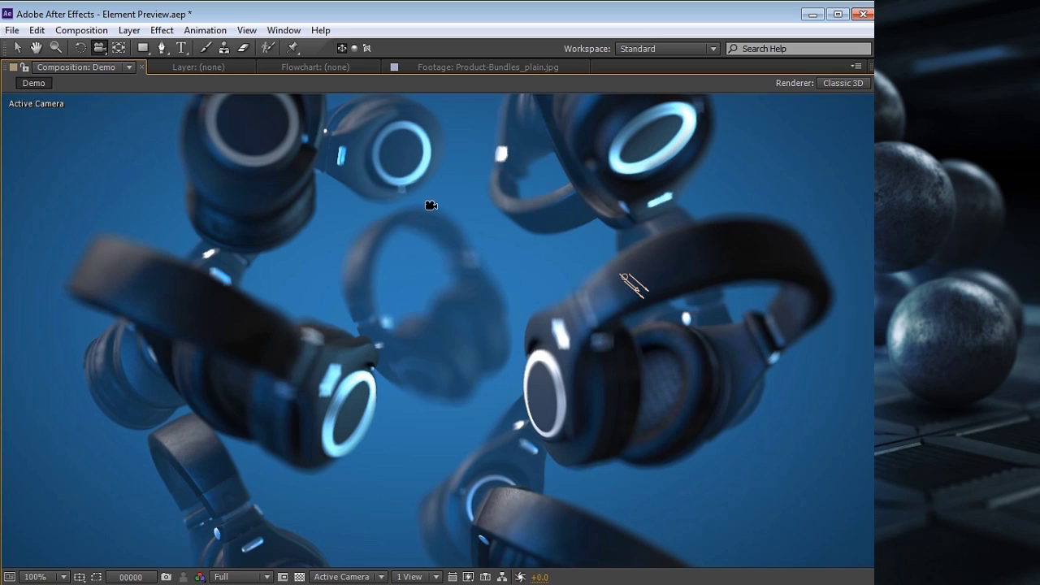
pyautogui.moveTo(386, 272)
pyautogui.mouseDown()
pyautogui.moveTo(402, 272)
pyautogui.moveTo(379, 274)
pyautogui.mouseUp()
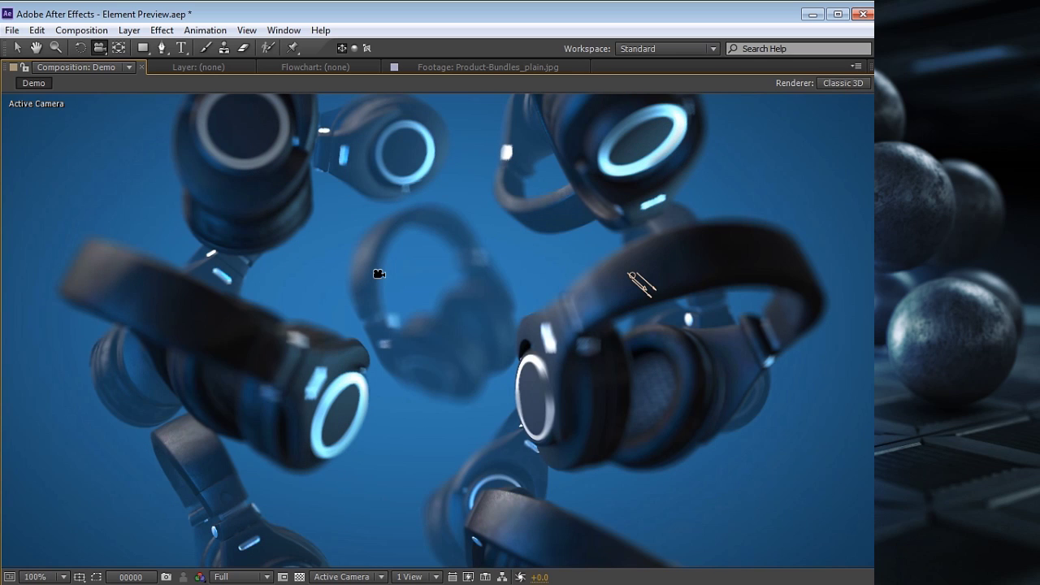
pyautogui.press('`')
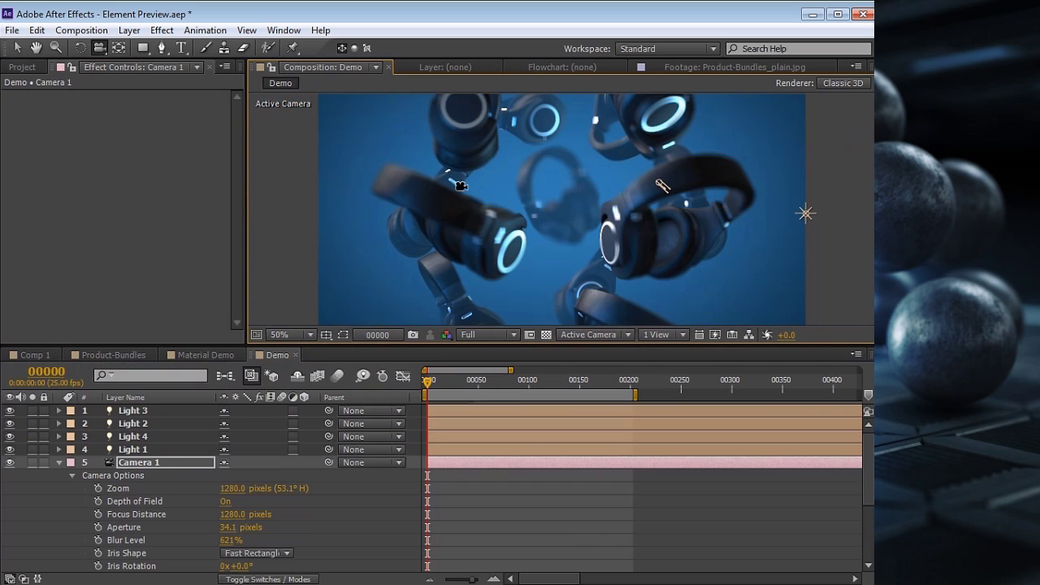
# - Set Element's Depth of Field mode to Pixel Blur on the Deep Royal Blue Solid 10 layer
pyautogui.click(59, 462)
pyautogui.click(152, 480)
pyautogui.scroll(-2, 202, 298)
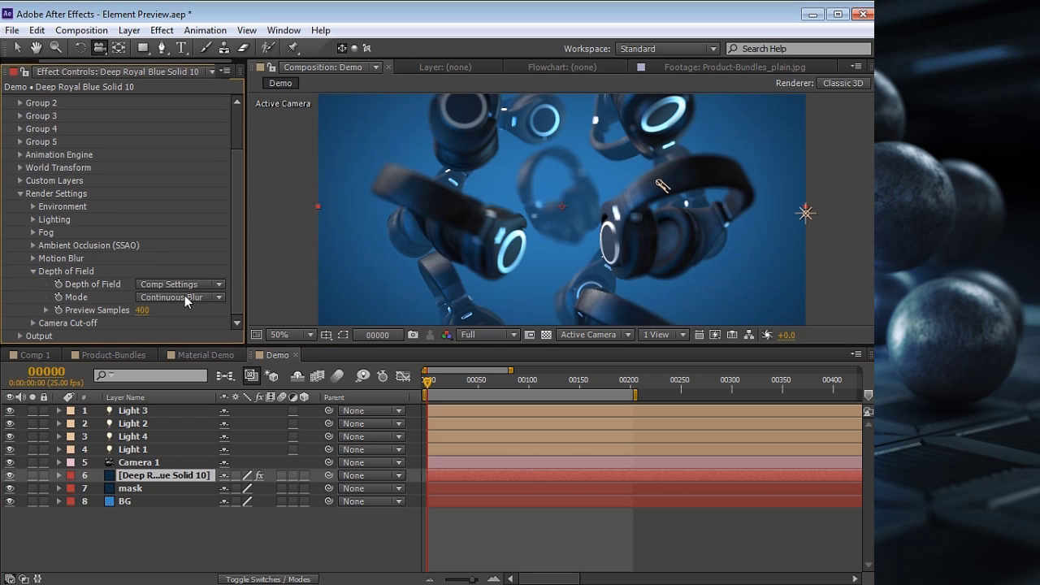
pyautogui.click(186, 301)
pyautogui.click(193, 349)
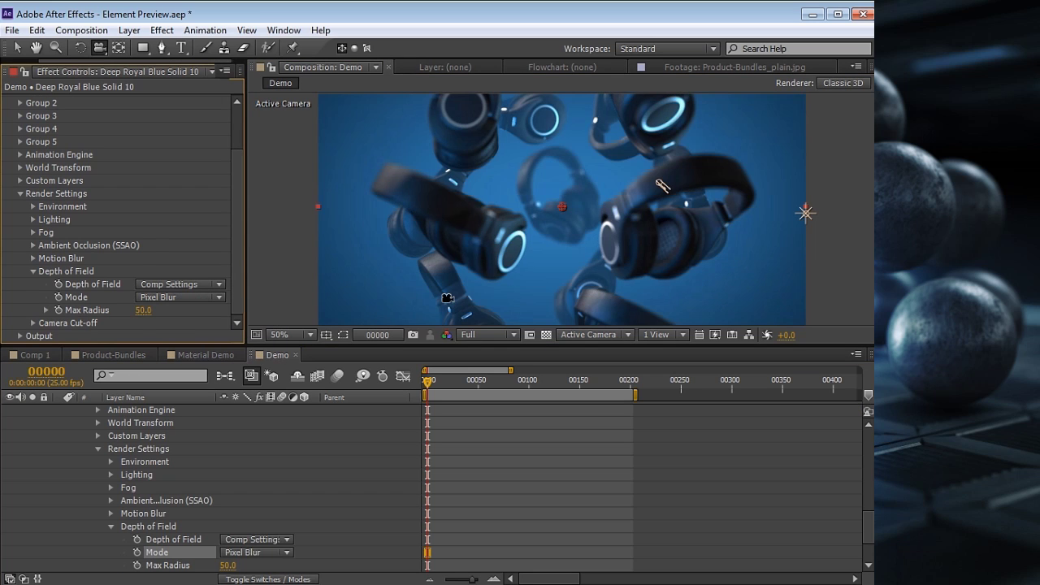
# - Orbit Camera 1 in the enlarged composition view to examine the Pixel Blur rendering of the headphones
pyautogui.scroll(10, 290, 456)
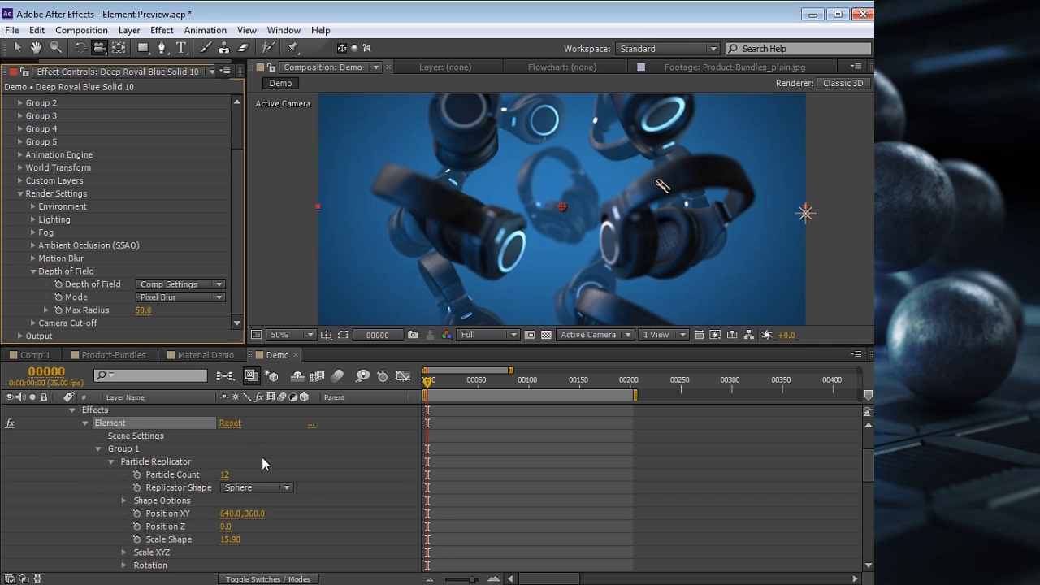
pyautogui.click(158, 463)
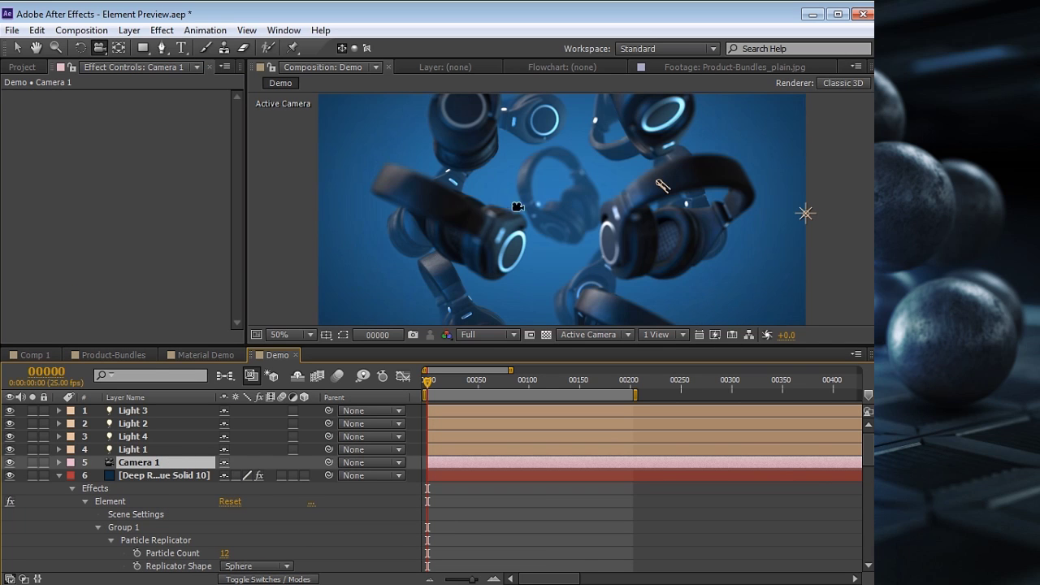
pyautogui.press('.')
pyautogui.press('`')
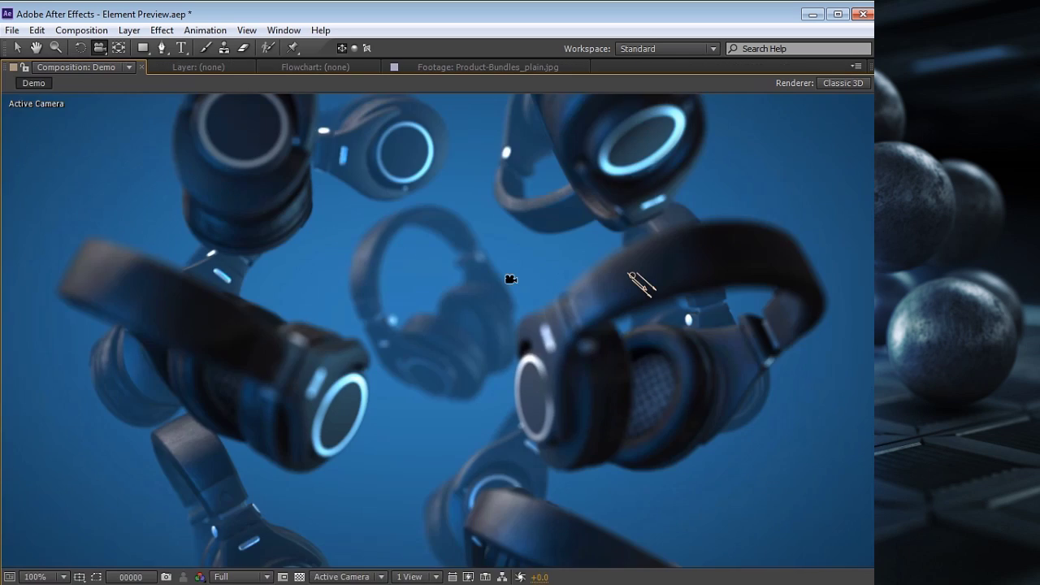
pyautogui.moveTo(509, 329); pyautogui.dragTo(560, 328)
# - Switch the composition's fast previews to Adaptive Resolution and orbit Camera 1 around the headphones
pyautogui.press('`')
pyautogui.click(716, 335)
pyautogui.click(837, 368)
pyautogui.moveTo(386, 229); pyautogui.dragTo(513, 264)
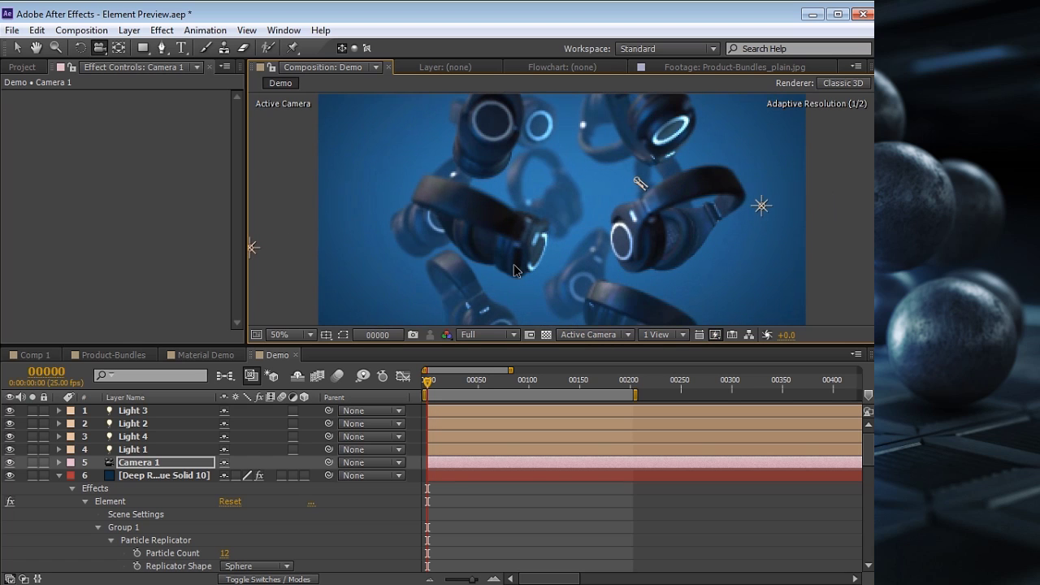
pyautogui.scroll(2, 530, 275)
pyautogui.moveTo(520, 327); pyautogui.dragTo(455, 332)
pyautogui.press('`')
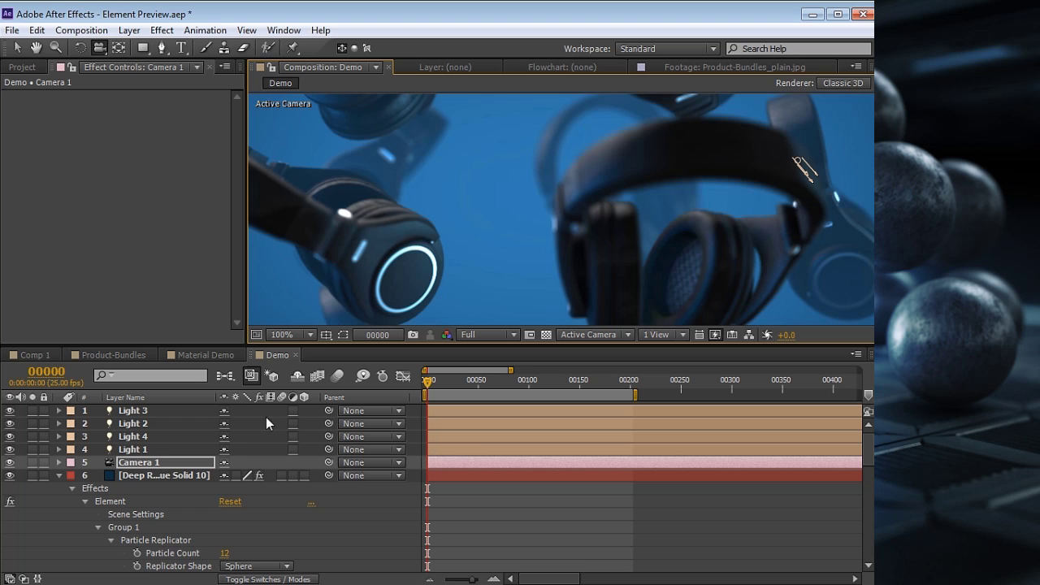
# - Set Camera 1's Focus Distance to 1050 pixels and its Aperture to 46.1 pixels
pyautogui.press('a')
pyautogui.press('a')
pyautogui.moveTo(233, 515)
pyautogui.mouseDown()
pyautogui.moveTo(210, 516)
pyautogui.moveTo(256, 528)
pyautogui.mouseUp()
# - Orbit Camera 1 to the other side of the headphones and inspect the focus blur at full and half magnification
pyautogui.press('`')
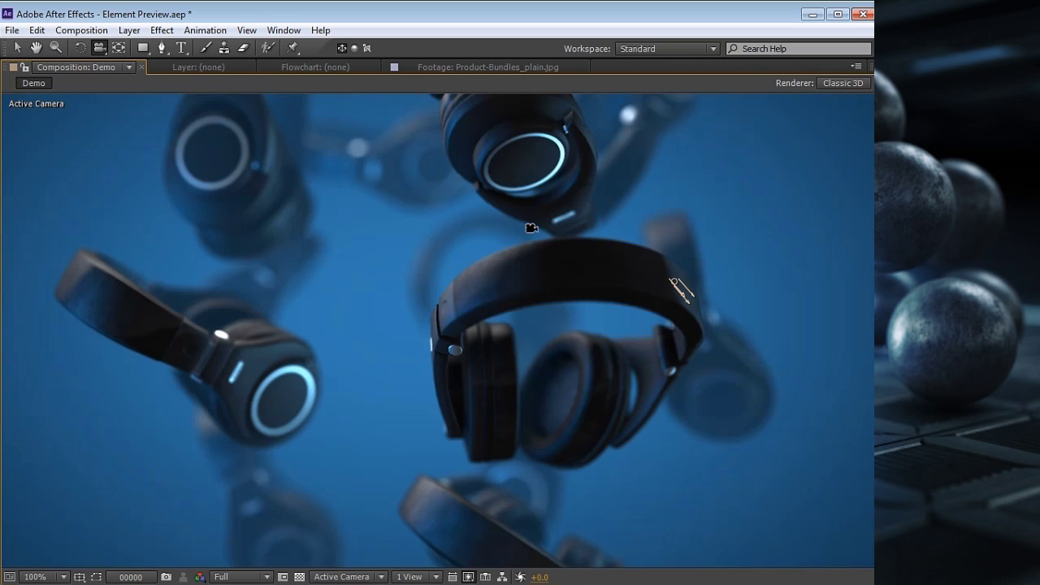
pyautogui.moveTo(356, 349); pyautogui.dragTo(295, 285)
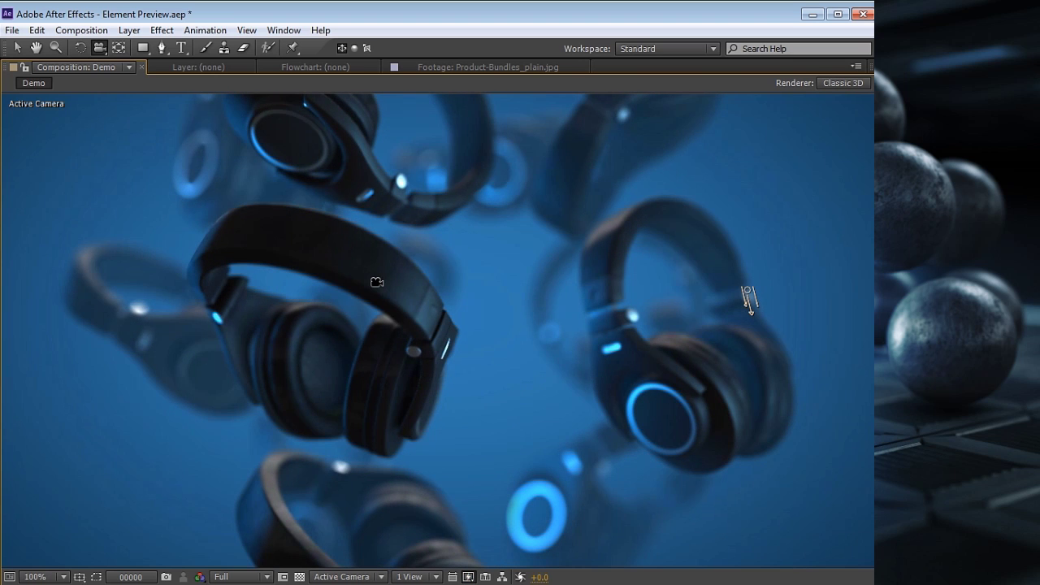
pyautogui.press('v')
pyautogui.press(',')
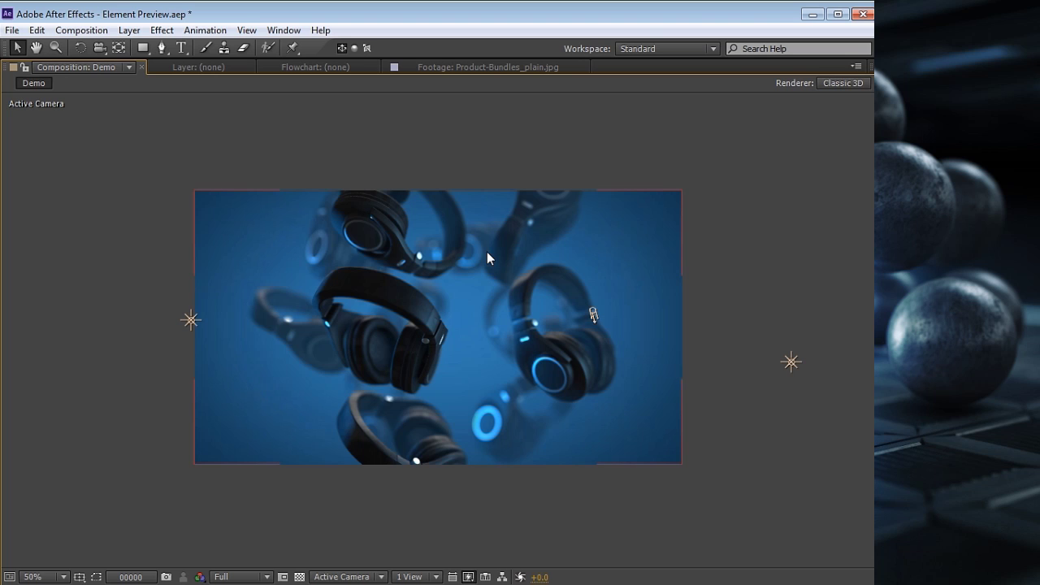
pyautogui.press('.')
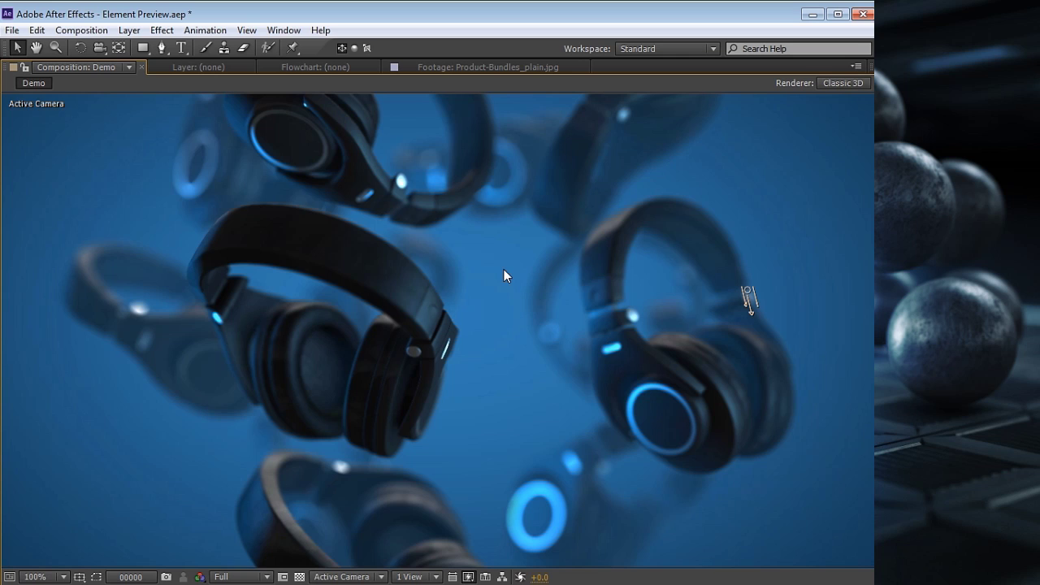
pyautogui.press(',')
pyautogui.press('`')
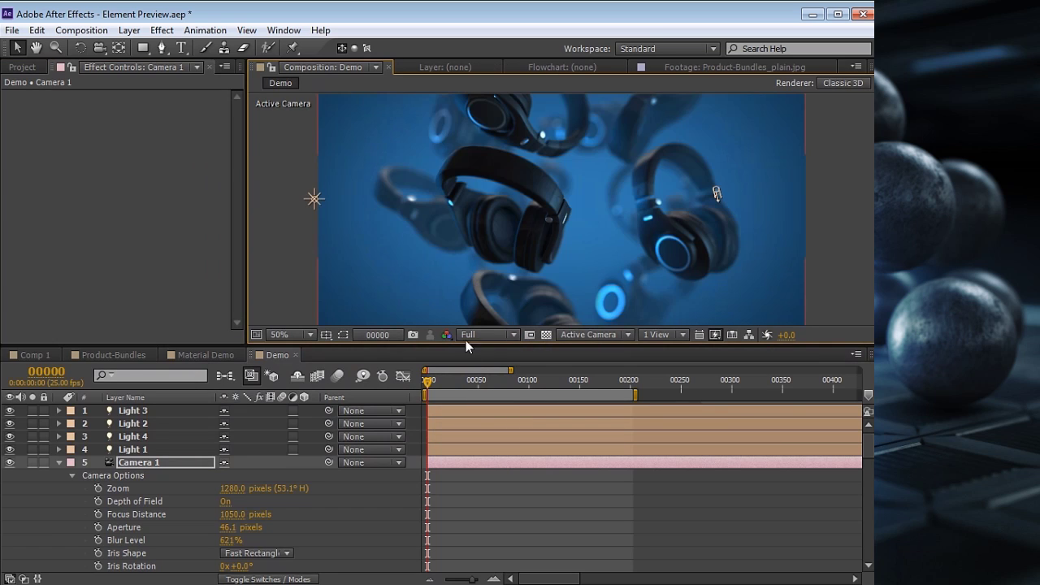
pyautogui.press('h')
pyautogui.moveTo(575, 235); pyautogui.dragTo(477, 118)
pyautogui.press('c')
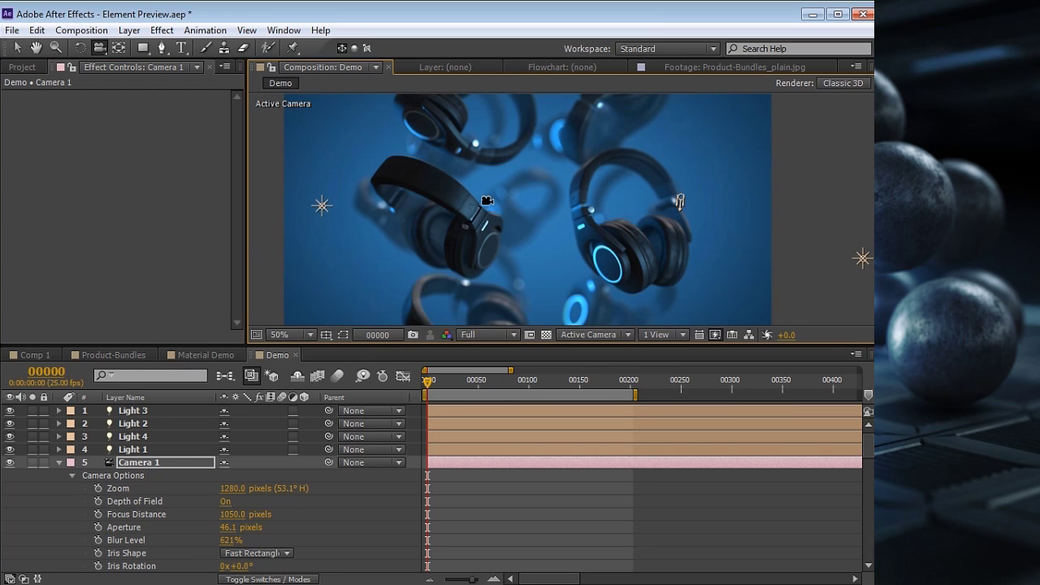
pyautogui.moveTo(438, 251)
pyautogui.mouseDown()
pyautogui.moveTo(481, 251)
pyautogui.moveTo(447, 251)
pyautogui.mouseUp()
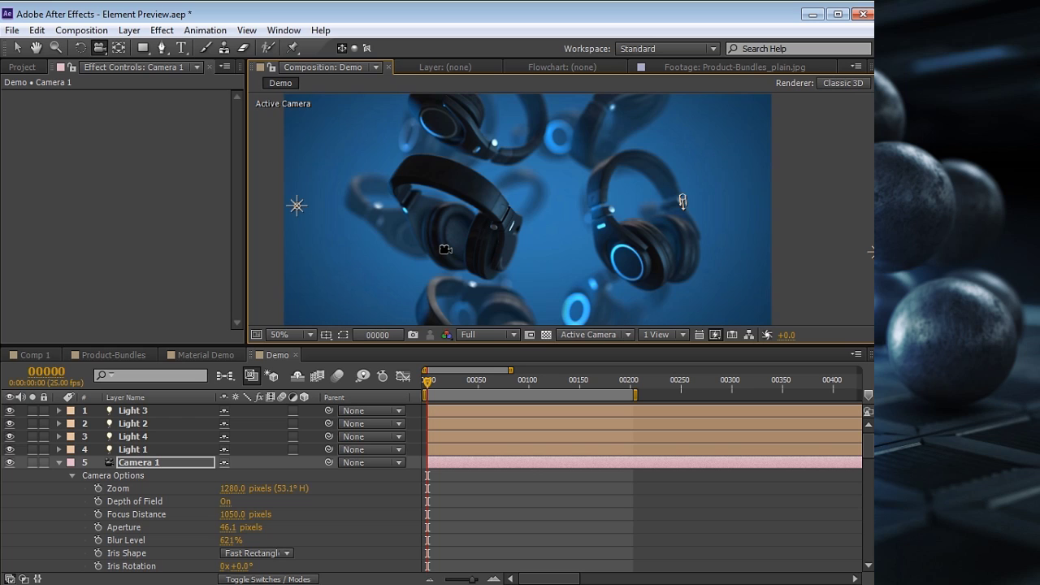
# - Turn off Camera 1's Depth of Field and collapse the camera's properties
pyautogui.click(226, 502)
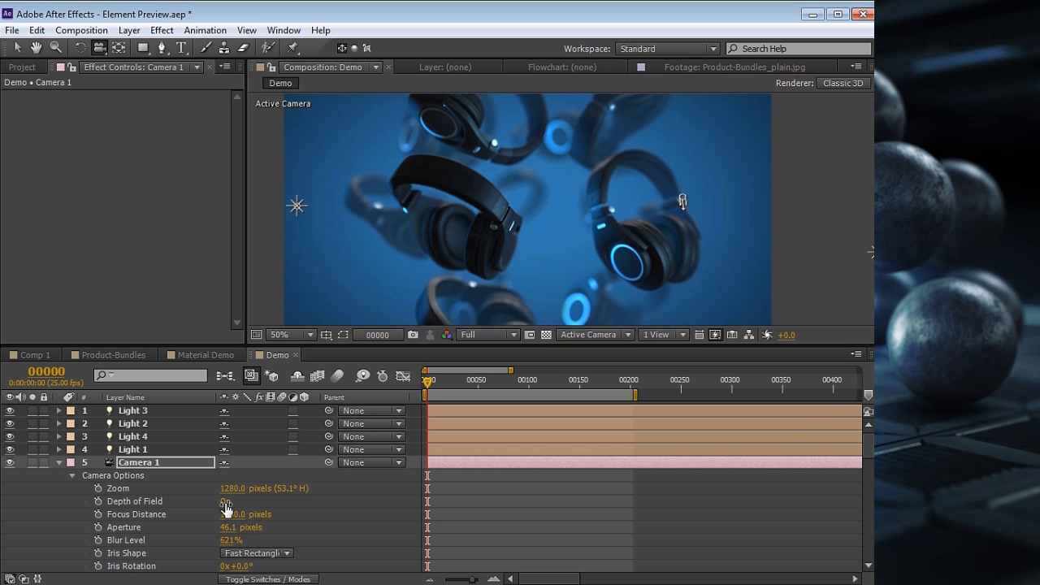
pyautogui.scroll(-3, 521, 264)
pyautogui.scroll(3, 518, 272)
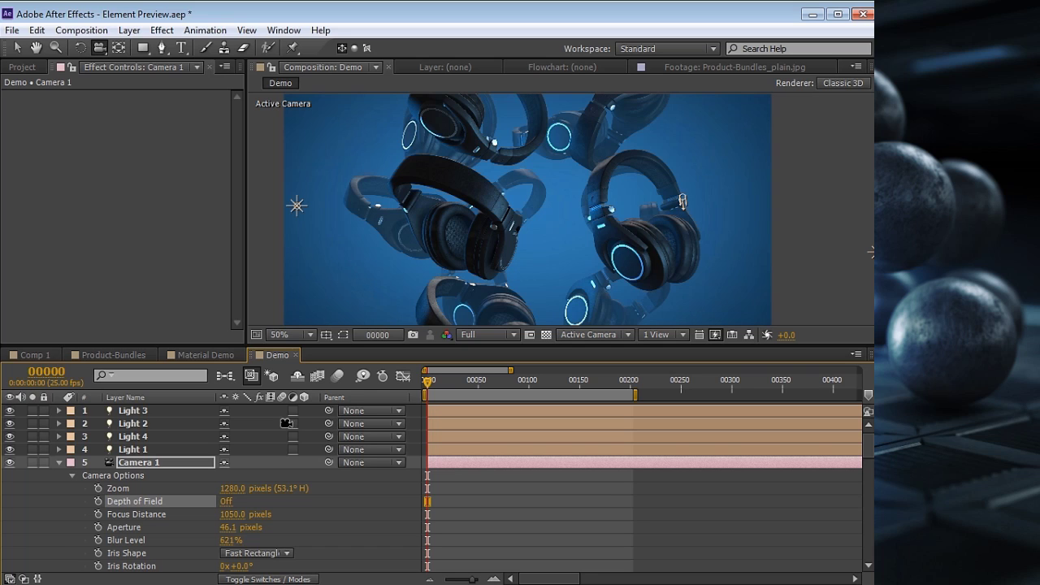
pyautogui.click(58, 463)
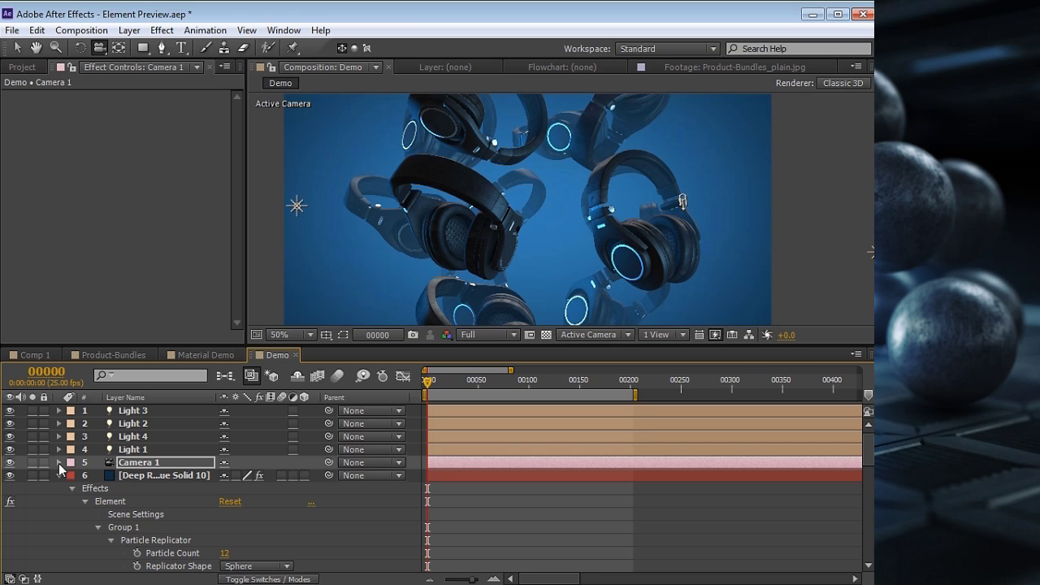
# - Open Element's Scene Setup from the Deep Royal Blue Solid 10 layer and rotate the headphones preview
pyautogui.click(59, 476)
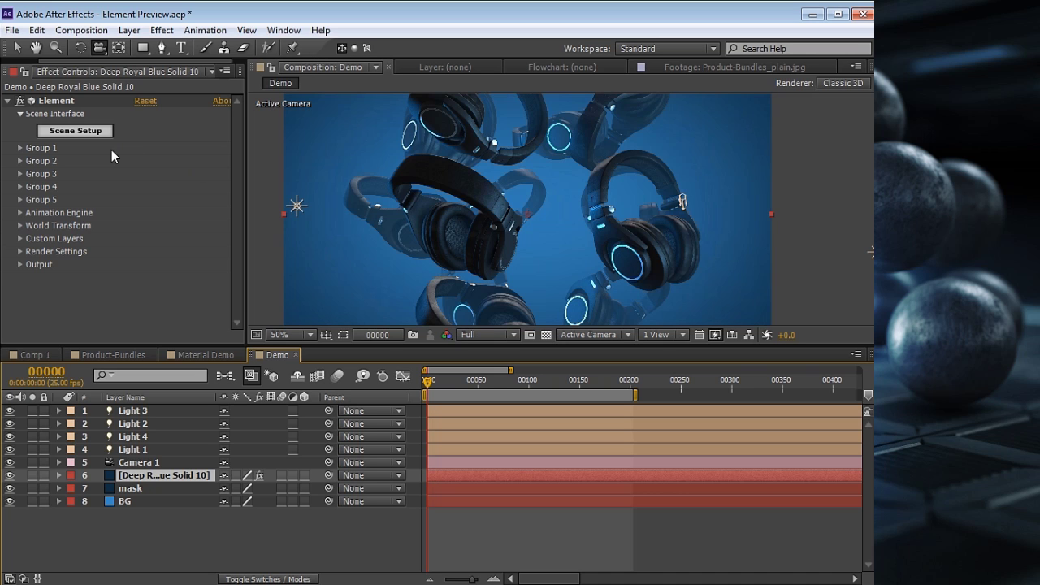
pyautogui.click(75, 132)
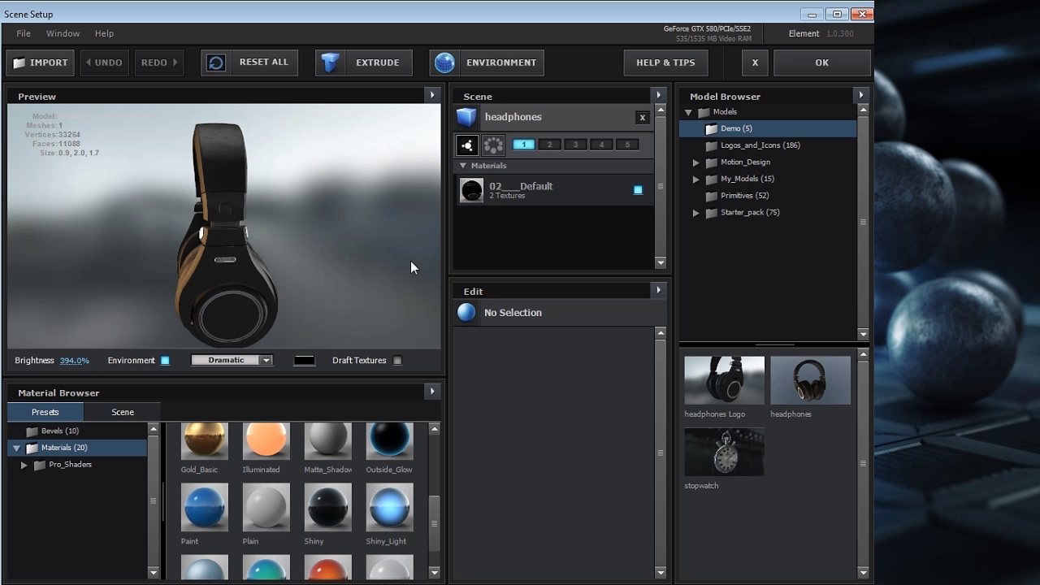
pyautogui.moveTo(410, 261); pyautogui.dragTo(239, 246)
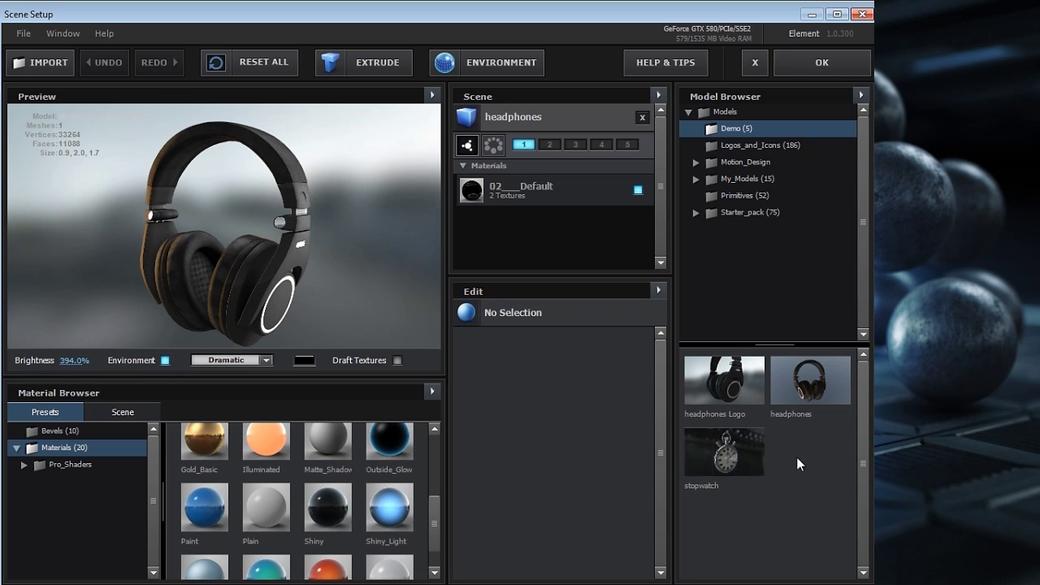
# - Add the stopwatch model from the Demo folder to the scene, and reset the preview's viewer options
pyautogui.click(728, 460)
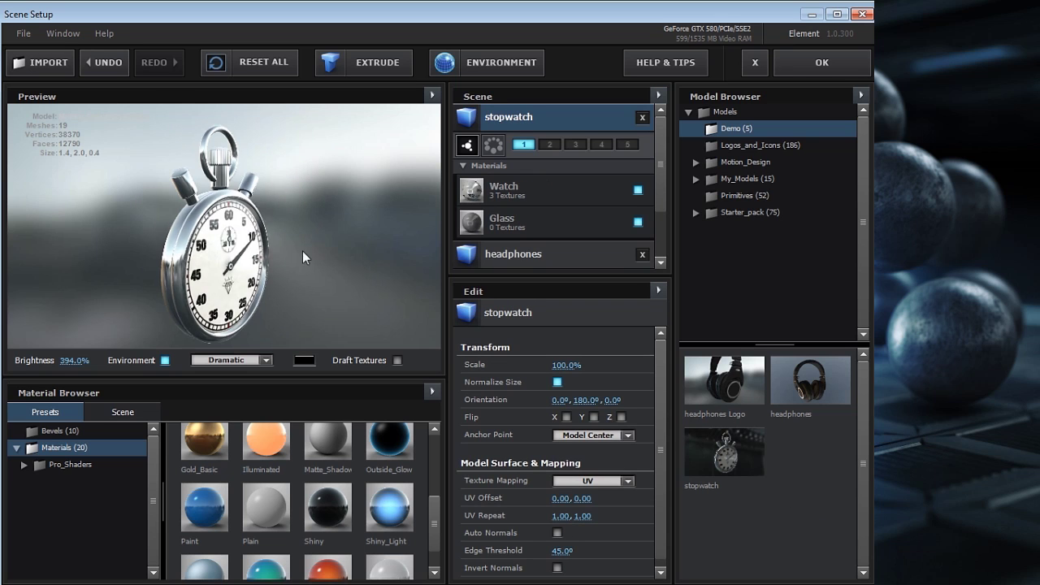
pyautogui.click(431, 95)
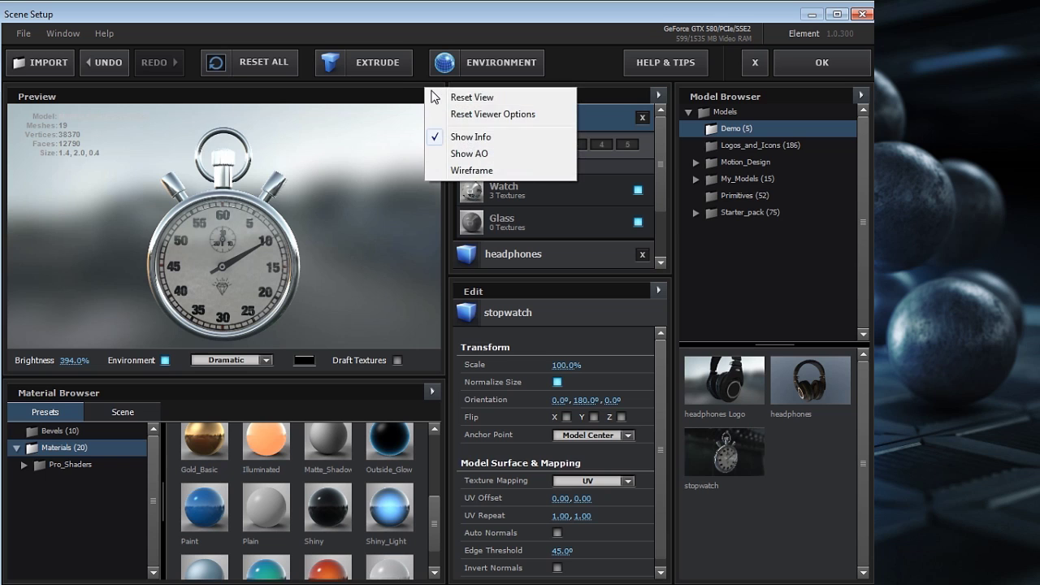
pyautogui.click(490, 114)
pyautogui.moveTo(274, 231); pyautogui.dragTo(235, 253)
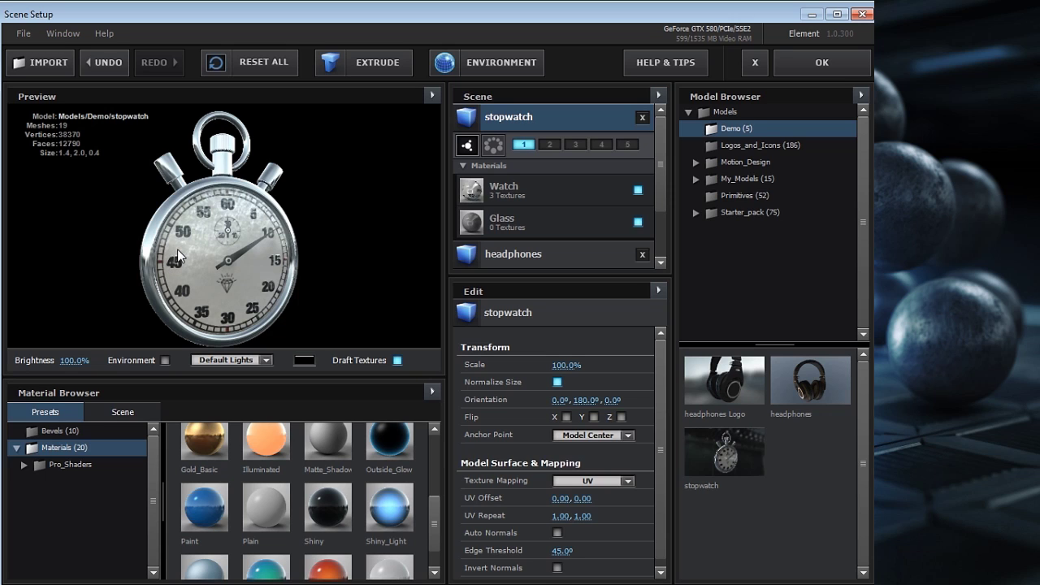
pyautogui.moveTo(178, 249); pyautogui.dragTo(158, 234)
# - Show the environment in the preview and change the environment map to Studio
pyautogui.click(165, 360)
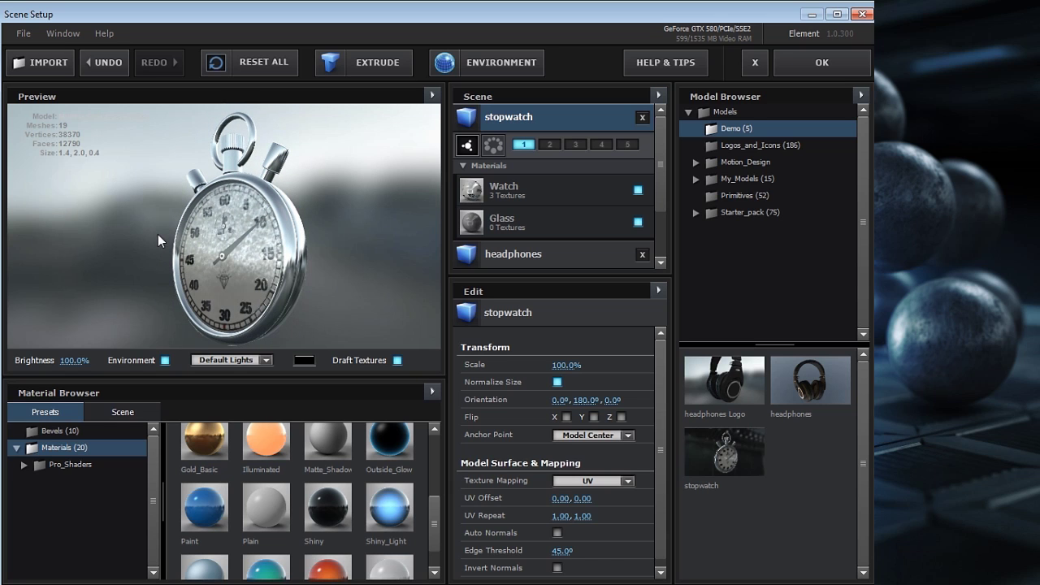
pyautogui.click(498, 63)
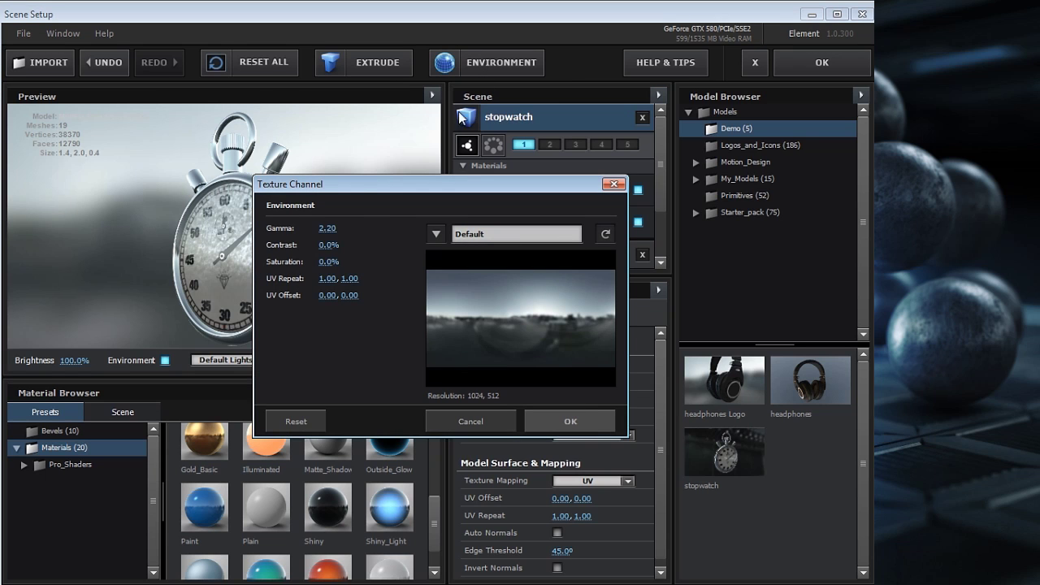
pyautogui.moveTo(376, 185); pyautogui.dragTo(487, 161)
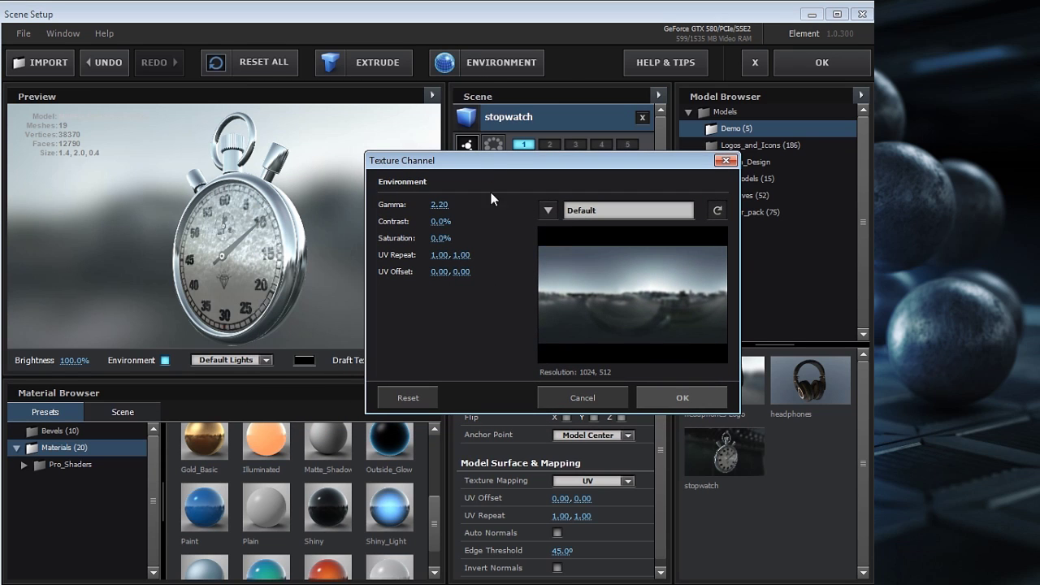
pyautogui.click(547, 212)
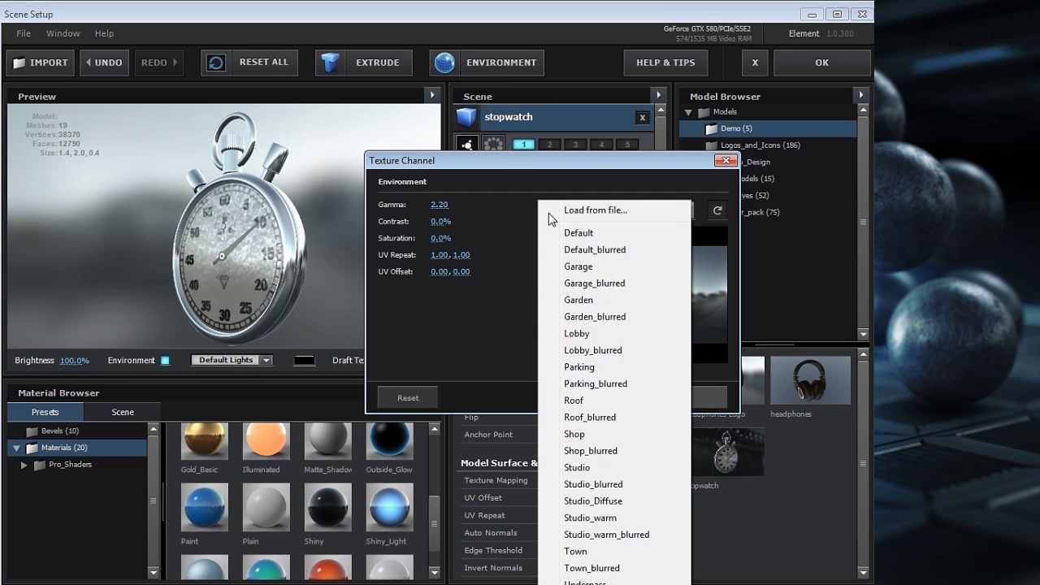
pyautogui.click(585, 471)
pyautogui.click(665, 399)
pyautogui.moveTo(206, 230); pyautogui.dragTo(237, 262)
pyautogui.moveTo(163, 262); pyautogui.dragTo(223, 263)
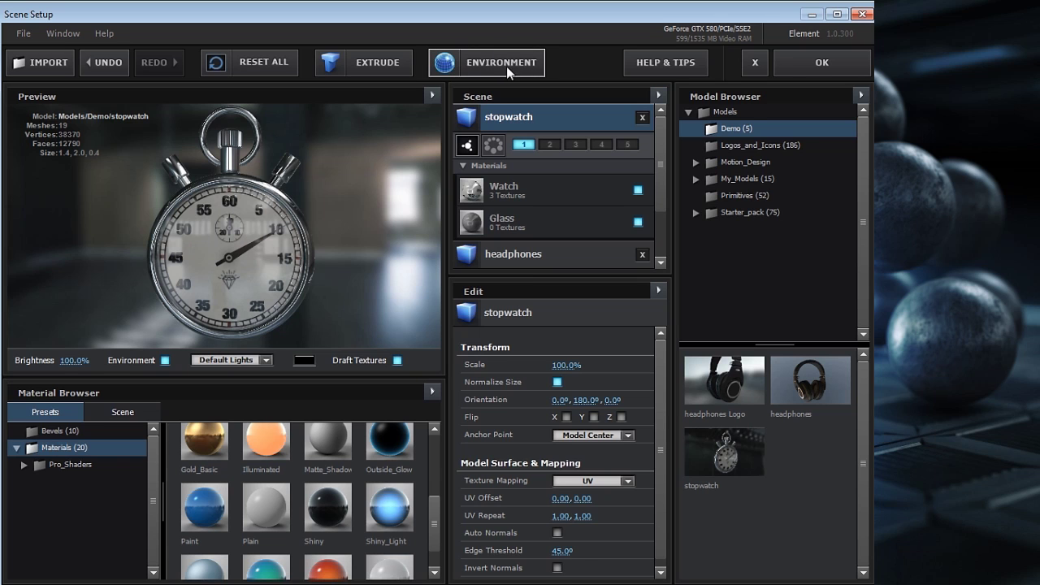
# - Change the environment map to Studio_warm and rotate the stopwatch to check its reflections
pyautogui.click(482, 67)
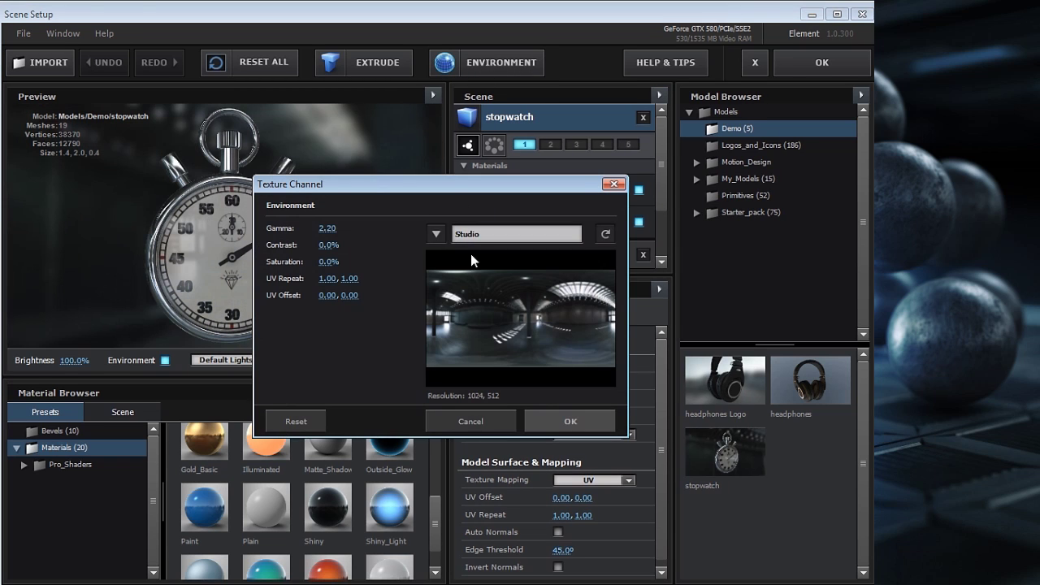
pyautogui.click(440, 234)
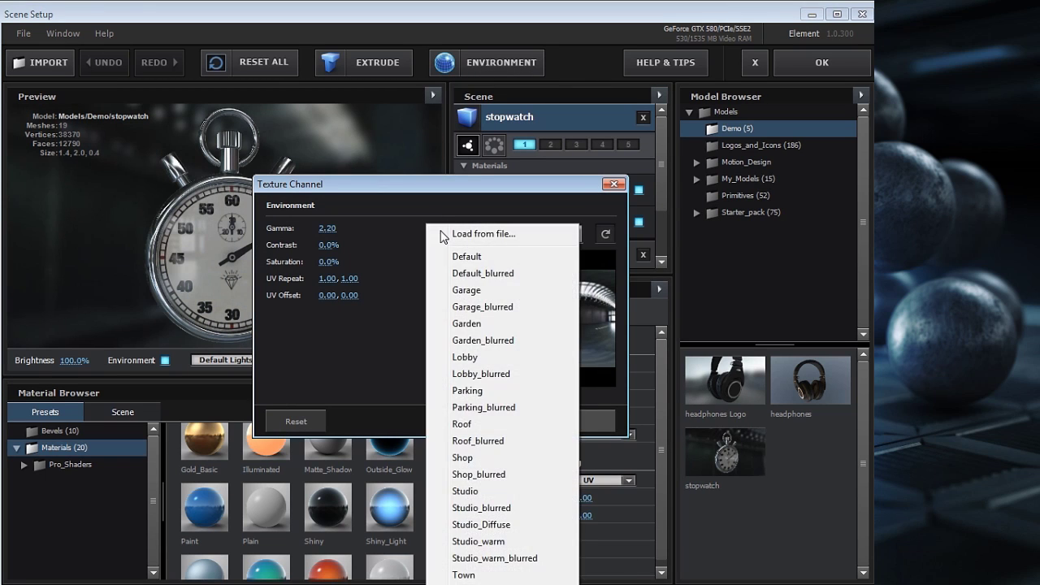
pyautogui.click(499, 541)
pyautogui.click(570, 421)
pyautogui.moveTo(269, 264); pyautogui.dragTo(321, 228)
# - Change the environment map to Underpass and rotate the stopwatch in the preview
pyautogui.click(456, 68)
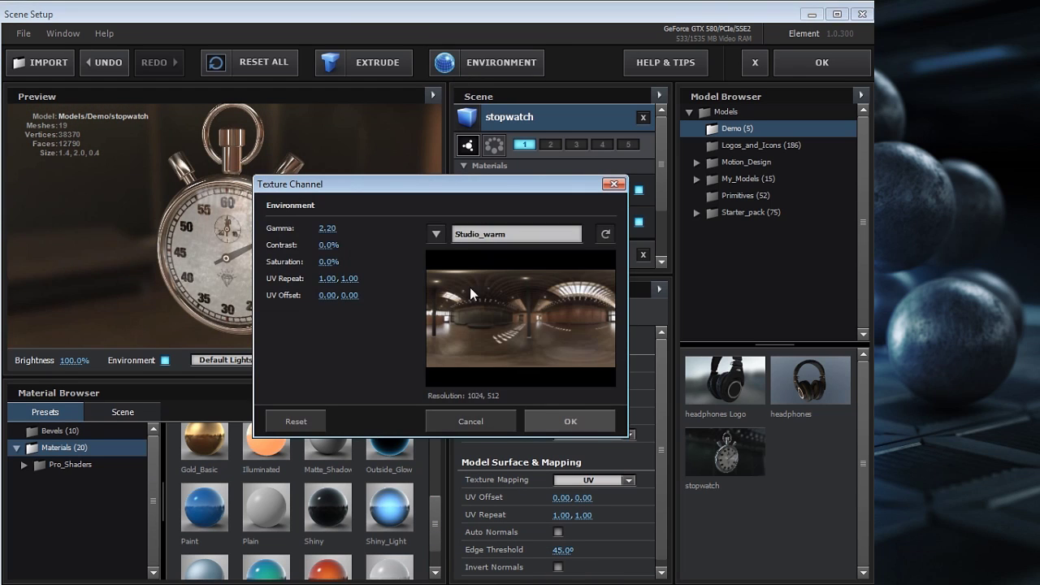
pyautogui.click(436, 234)
pyautogui.click(495, 579)
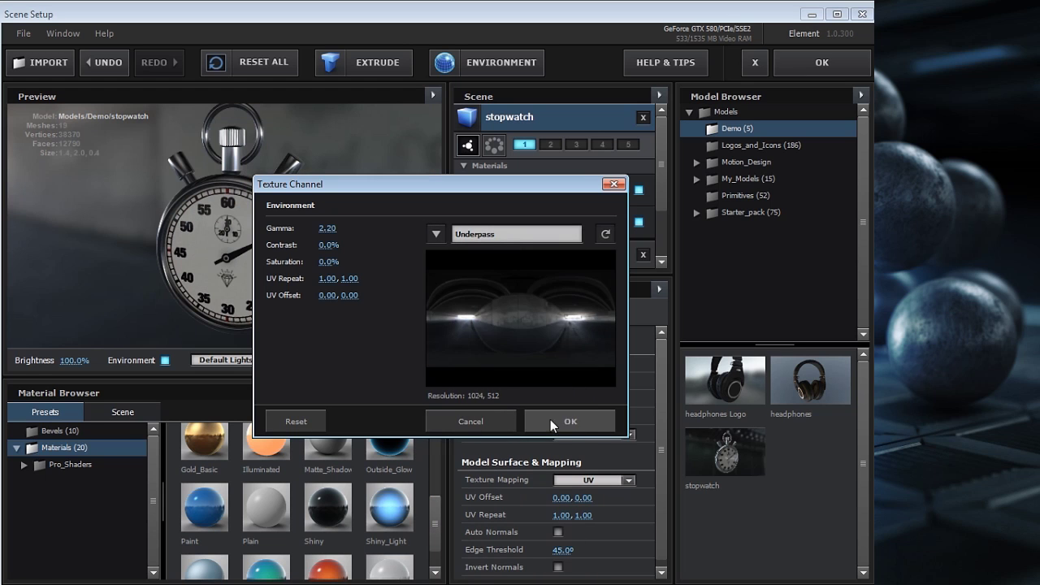
pyautogui.click(570, 421)
pyautogui.moveTo(262, 266); pyautogui.dragTo(321, 229)
# - Choose a different preset environment map in place of Underpass and rotate the stopwatch
pyautogui.click(485, 62)
pyautogui.click(437, 234)
pyautogui.click(495, 581)
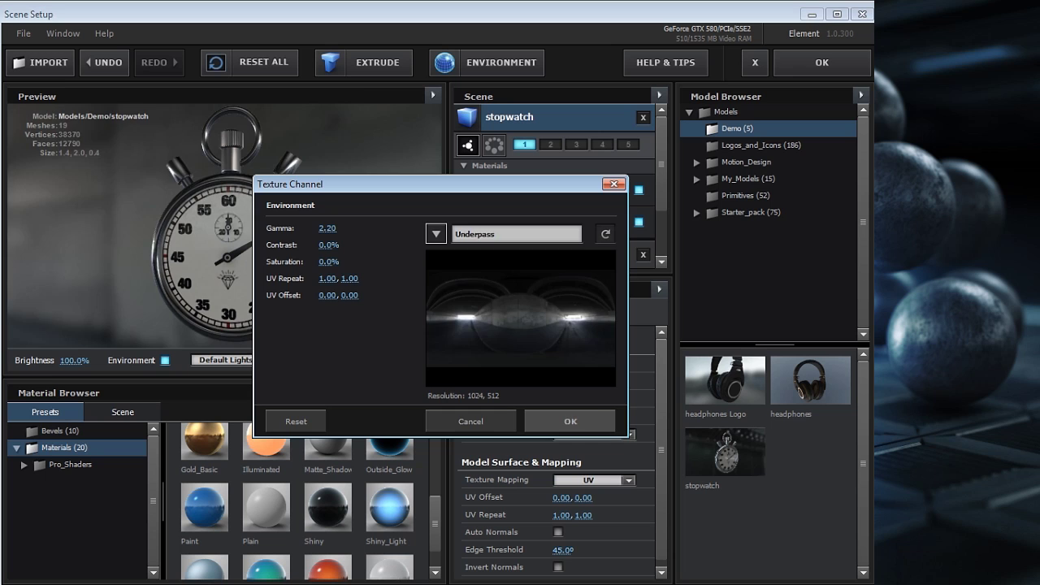
pyautogui.click(570, 421)
pyautogui.moveTo(309, 240); pyautogui.dragTo(234, 242)
# - Set the Watch material's Reflection Intensity to 431%, checking the stopwatch with the preview environment hidden and shown
pyautogui.click(167, 361)
pyautogui.moveTo(217, 276); pyautogui.dragTo(142, 229)
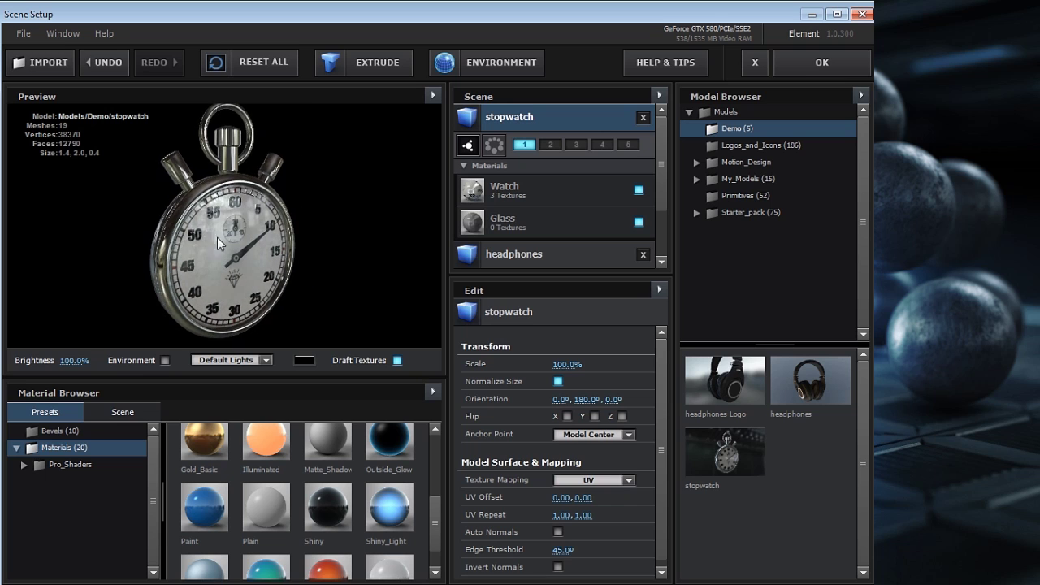
pyautogui.click(528, 187)
pyautogui.moveTo(663, 354); pyautogui.dragTo(665, 413)
pyautogui.moveTo(564, 461); pyautogui.dragTo(588, 459)
pyautogui.click(165, 360)
pyautogui.moveTo(410, 321); pyautogui.dragTo(214, 287)
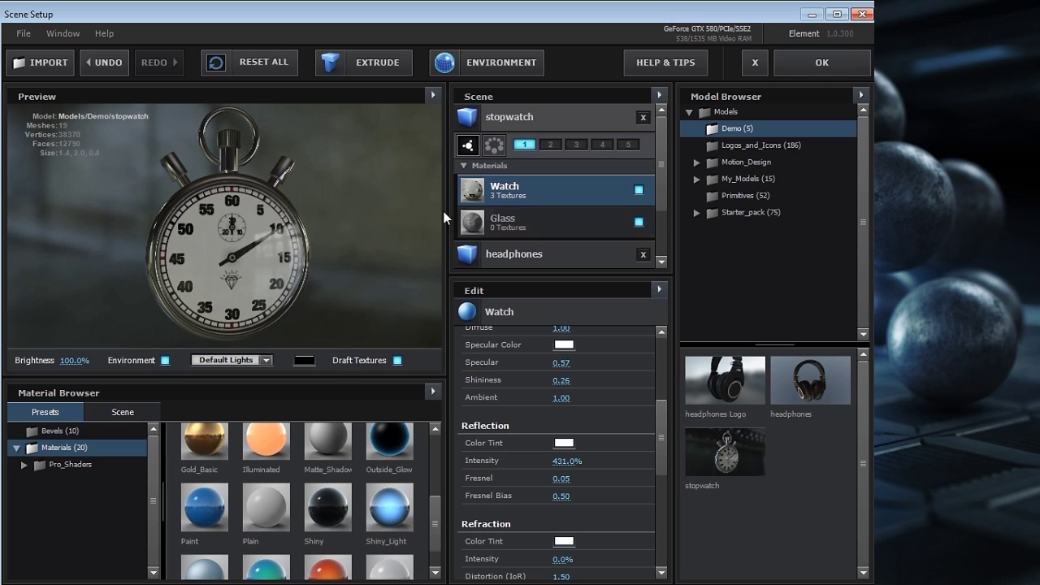
# - Review the settings of the stopwatch model and its Watch and Glass materials, and rotate the preview
pyautogui.click(563, 117)
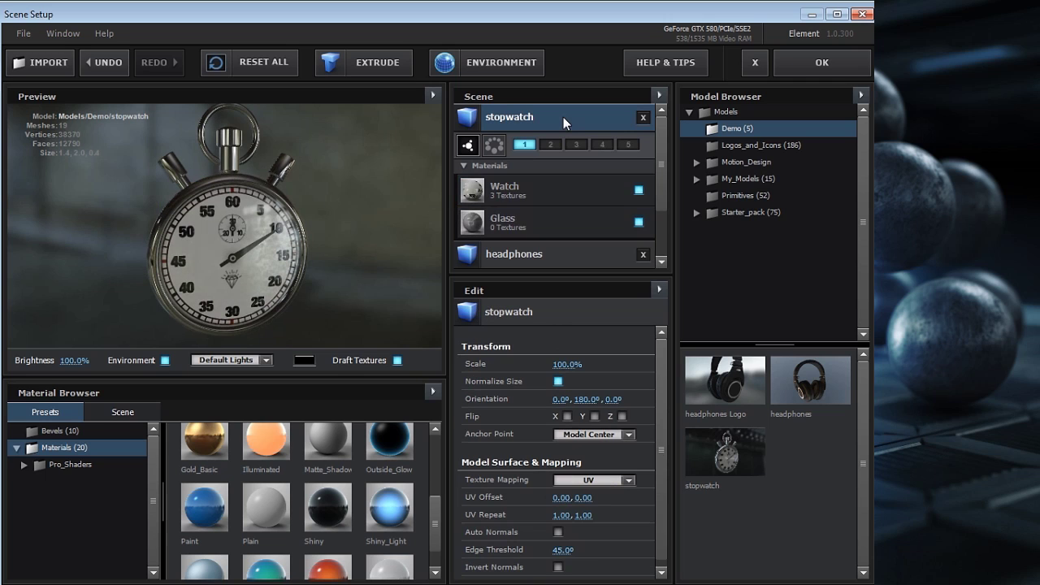
pyautogui.click(518, 195)
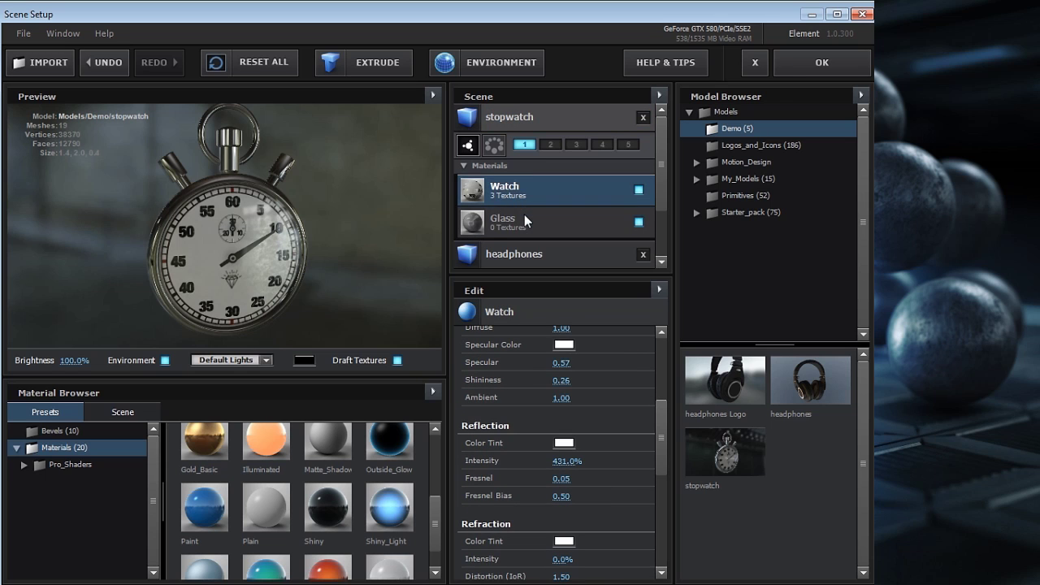
pyautogui.click(524, 214)
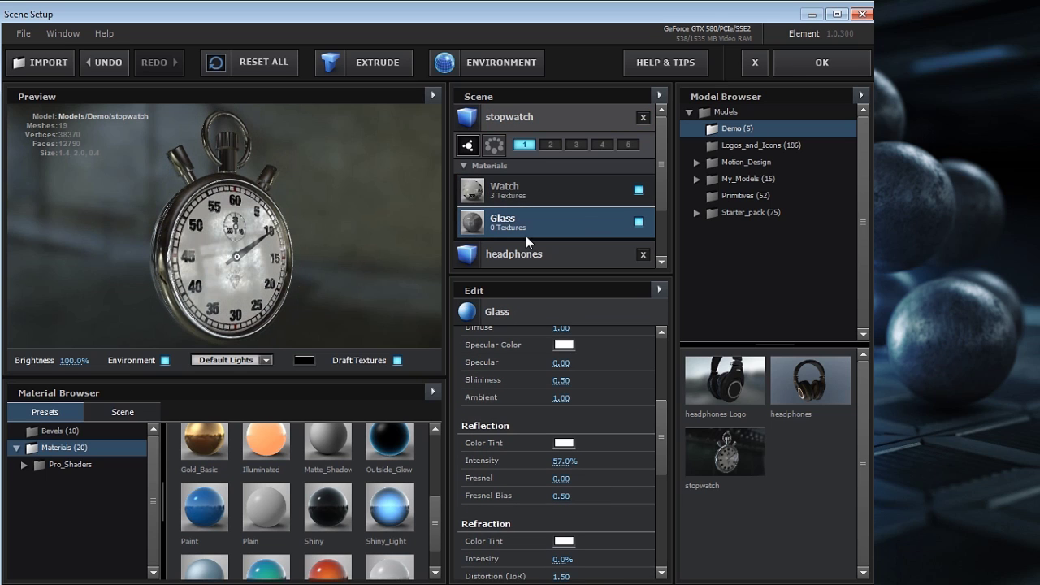
pyautogui.moveTo(133, 265); pyautogui.dragTo(211, 240)
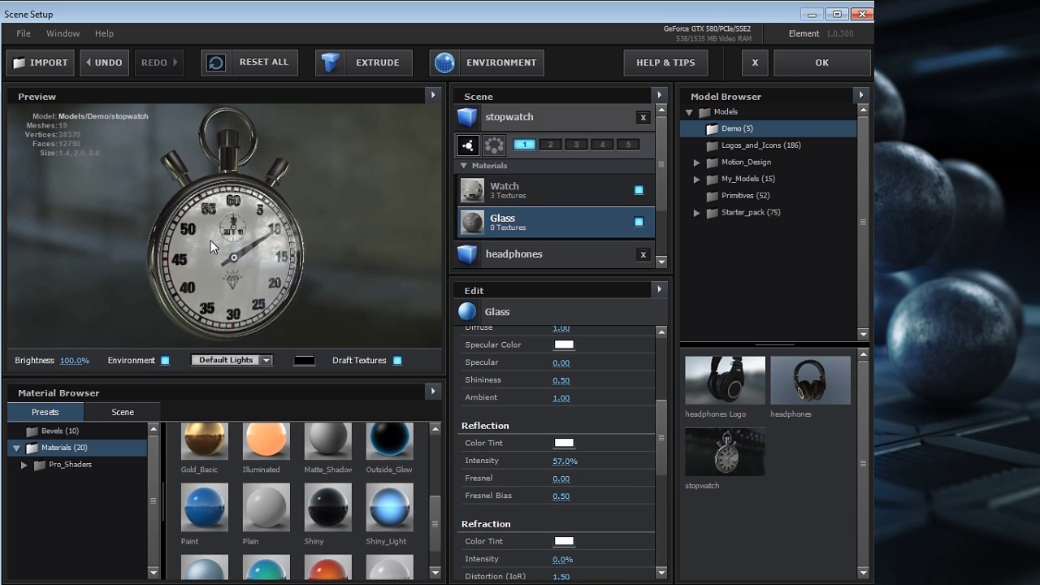
# - Temporarily hide the Watch material to examine the glass reflections alone, and show the Watch material again
pyautogui.click(639, 191)
pyautogui.moveTo(140, 281); pyautogui.dragTo(331, 245)
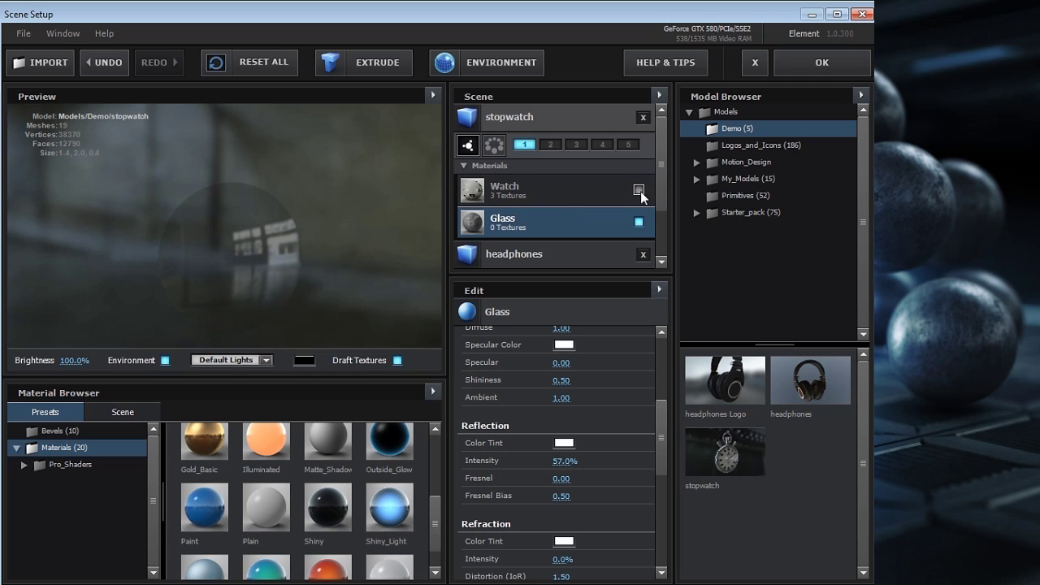
pyautogui.moveTo(224, 213); pyautogui.dragTo(267, 239)
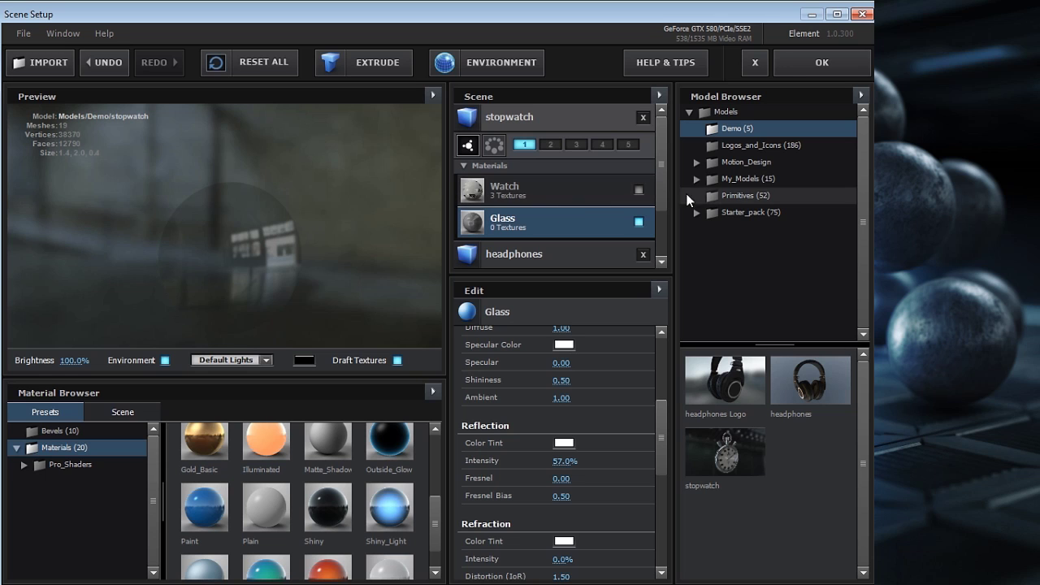
pyautogui.click(639, 190)
pyautogui.moveTo(305, 230); pyautogui.dragTo(300, 184)
# - Change the environment map to Lobby and rotate the stopwatch to examine its front and back reflections
pyautogui.click(479, 72)
pyautogui.click(443, 234)
pyautogui.click(480, 374)
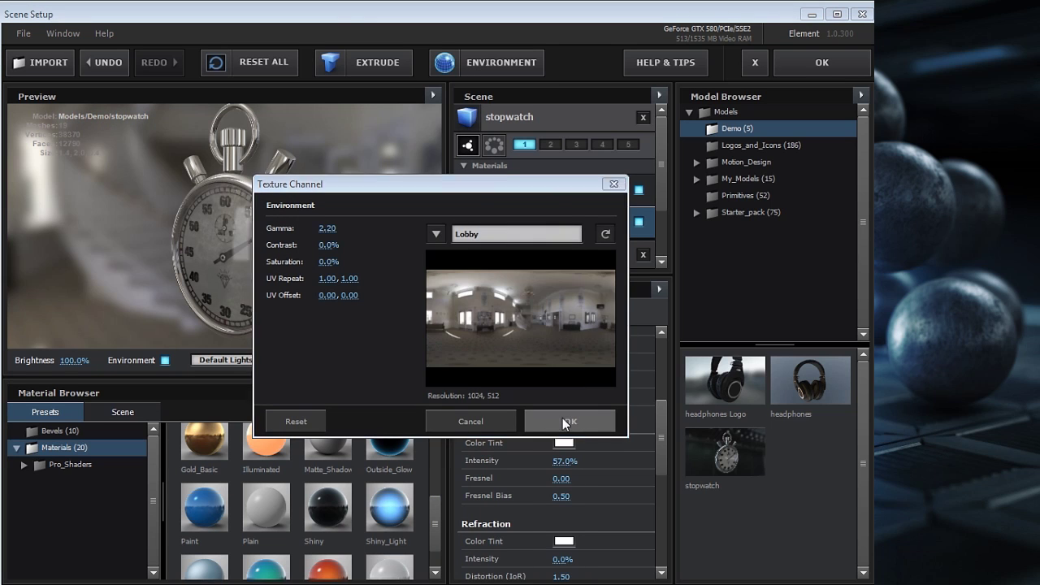
pyautogui.click(562, 417)
pyautogui.moveTo(224, 260); pyautogui.dragTo(370, 275)
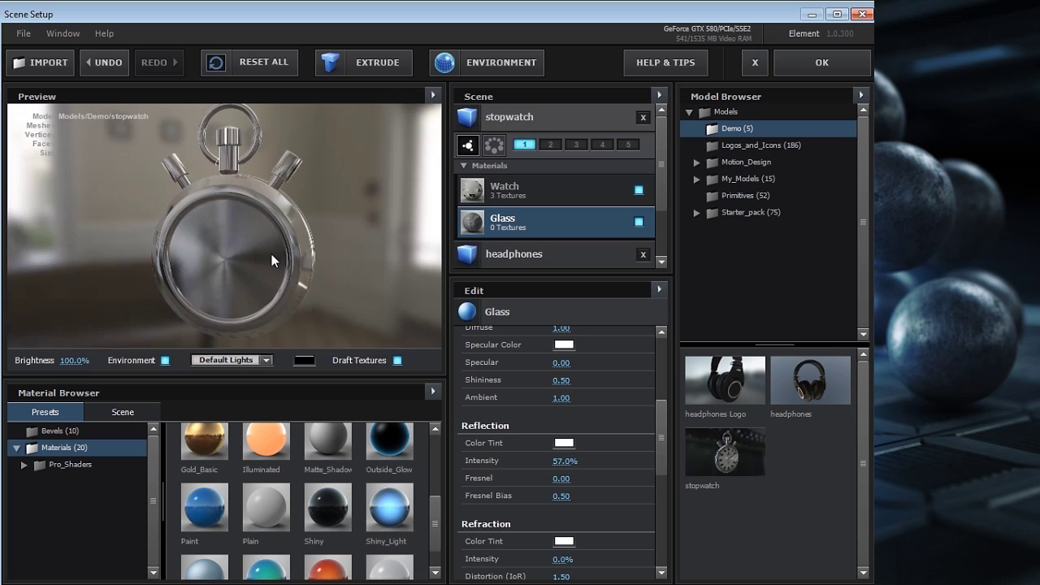
pyautogui.moveTo(96, 260); pyautogui.dragTo(216, 256)
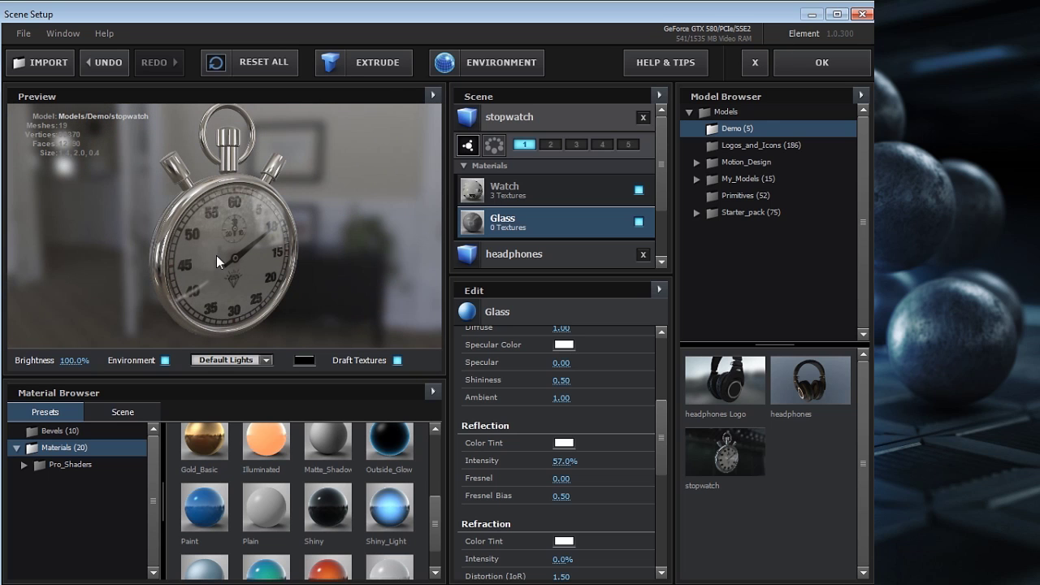
# - Change the environment map to Lobby_blurred and examine the softer reflections on the stopwatch from several angles
pyautogui.click(457, 68)
pyautogui.click(471, 234)
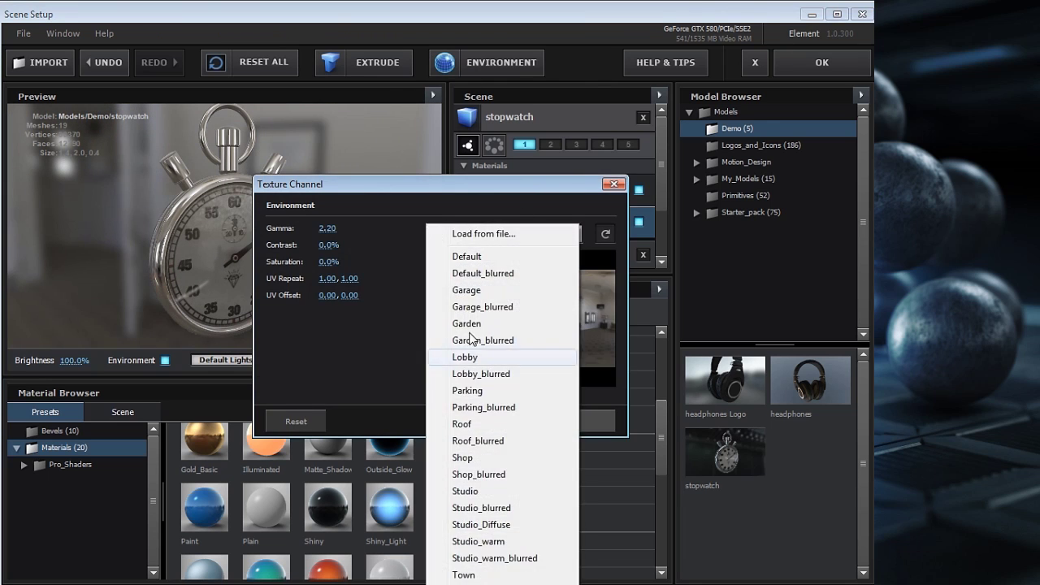
pyautogui.click(483, 374)
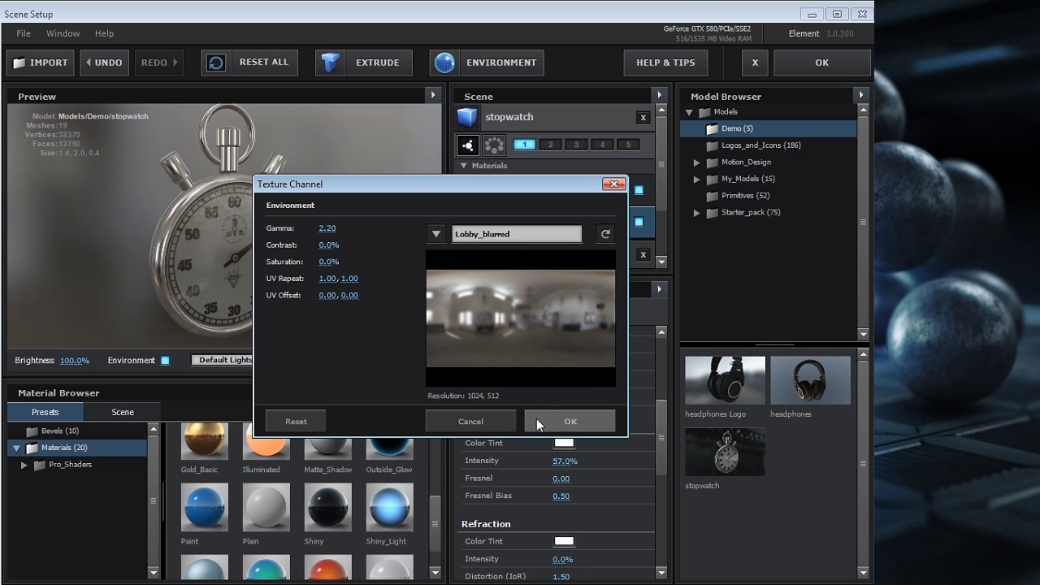
pyautogui.click(536, 418)
pyautogui.moveTo(280, 258); pyautogui.dragTo(252, 240)
pyautogui.moveTo(251, 233); pyautogui.dragTo(287, 245)
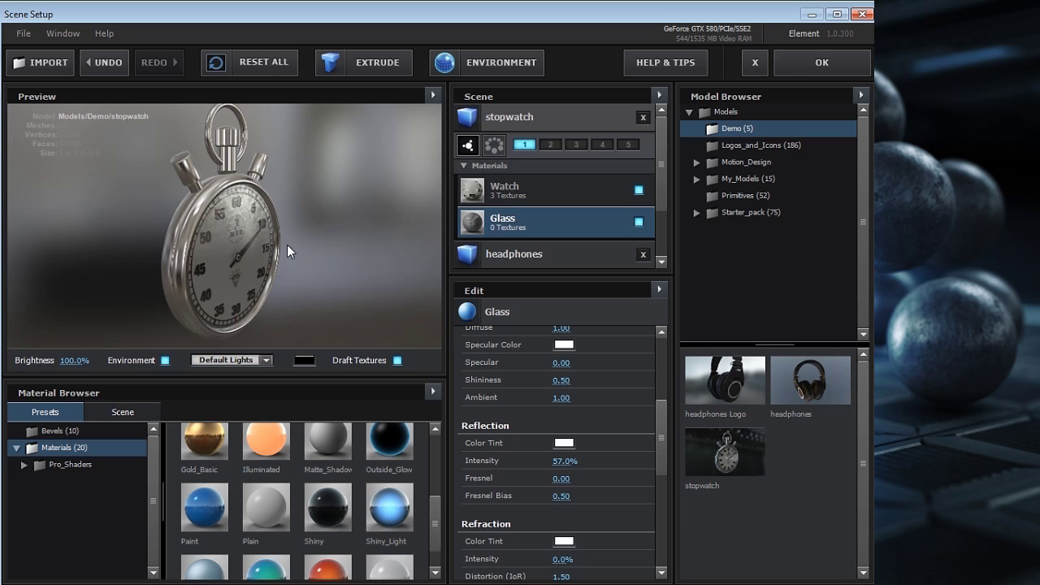
pyautogui.moveTo(230, 230); pyautogui.dragTo(255, 198)
pyautogui.moveTo(259, 237); pyautogui.dragTo(204, 225)
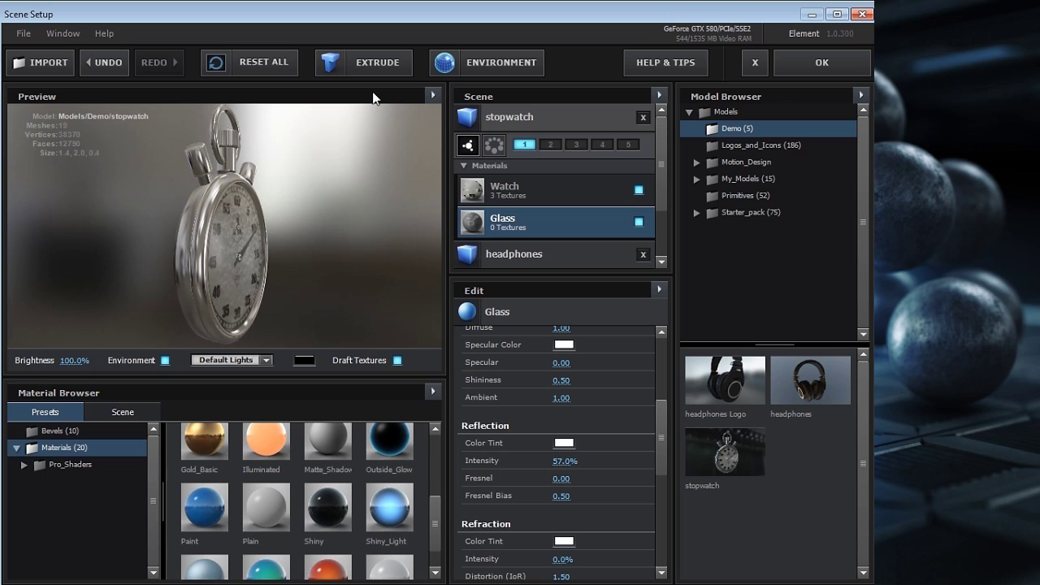
# - Change the environment map to Studio_blurred and apply the Scene Setup changes to the Demo composition
pyautogui.moveTo(373, 97)
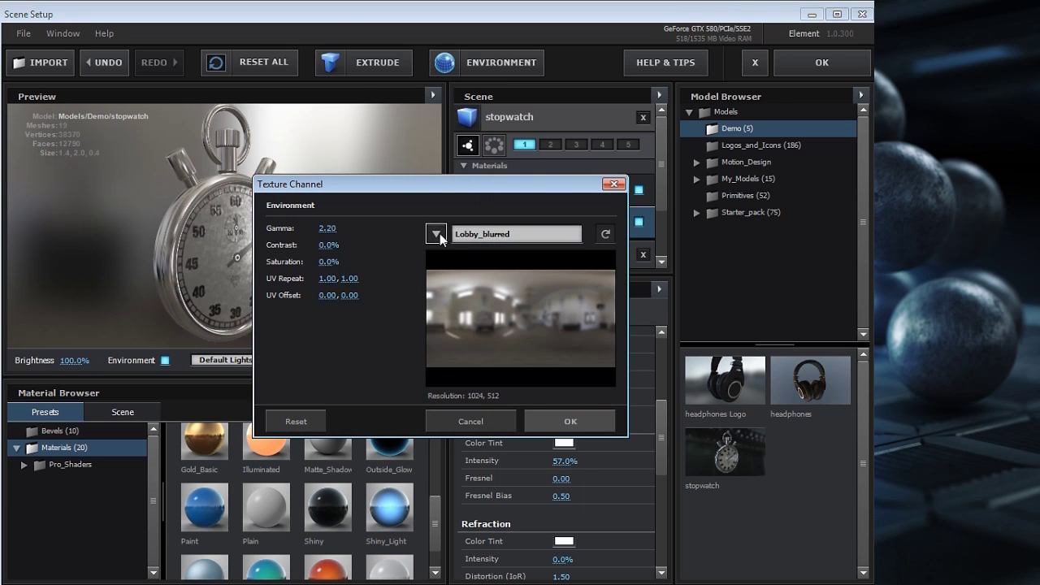
pyautogui.click(440, 234)
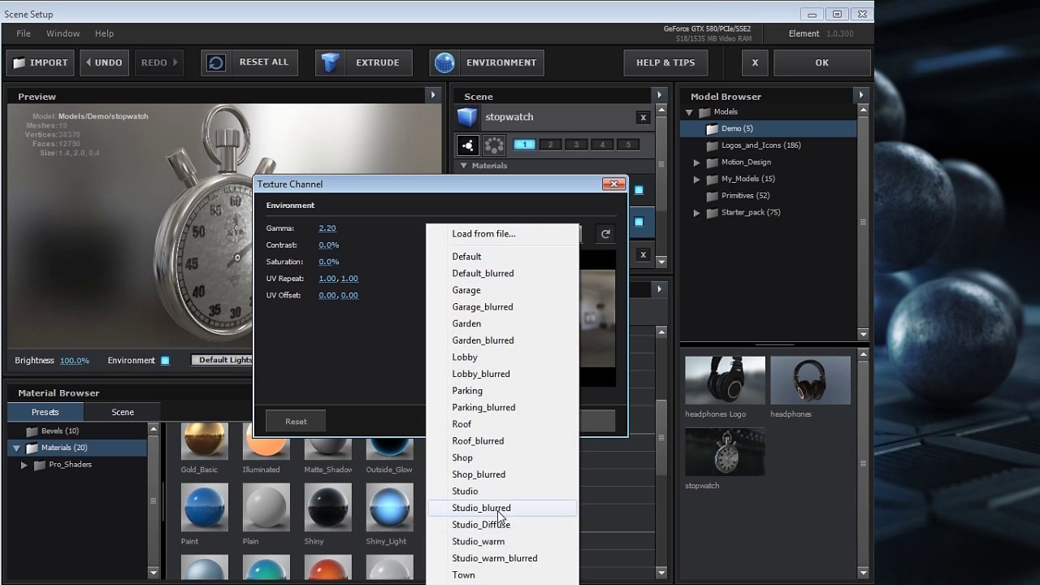
pyautogui.click(497, 508)
pyautogui.click(571, 421)
pyautogui.moveTo(160, 259); pyautogui.dragTo(217, 263)
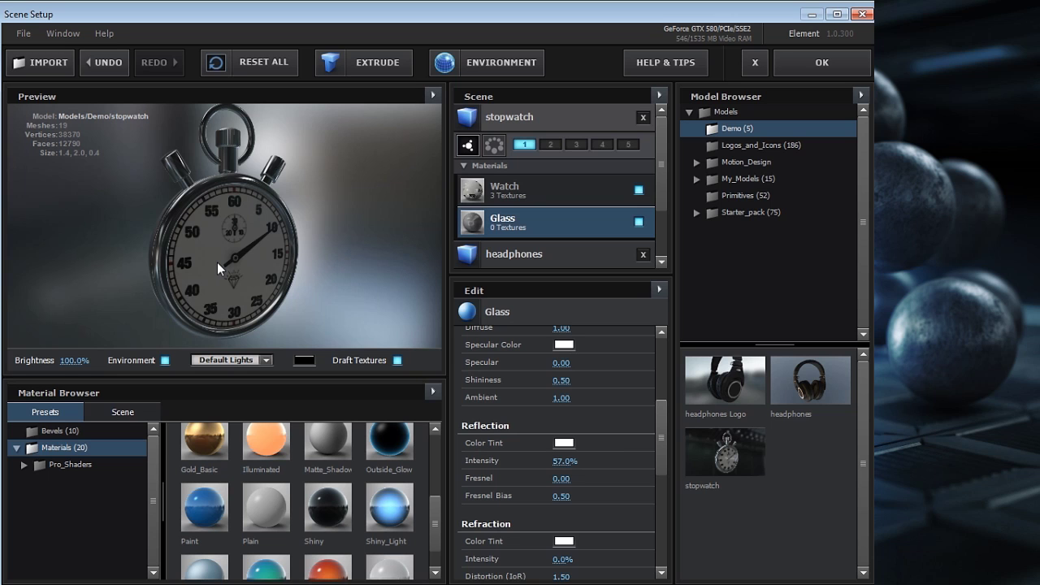
pyautogui.click(818, 63)
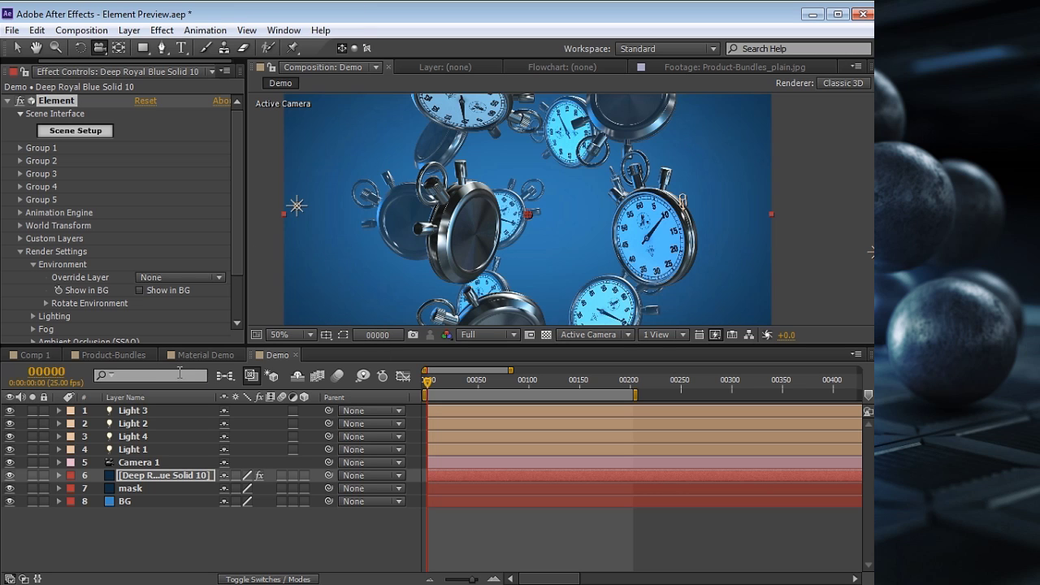
# - View the Product-Bundles composition, including enlarged, and switch to the Material Demo composition
pyautogui.click(125, 355)
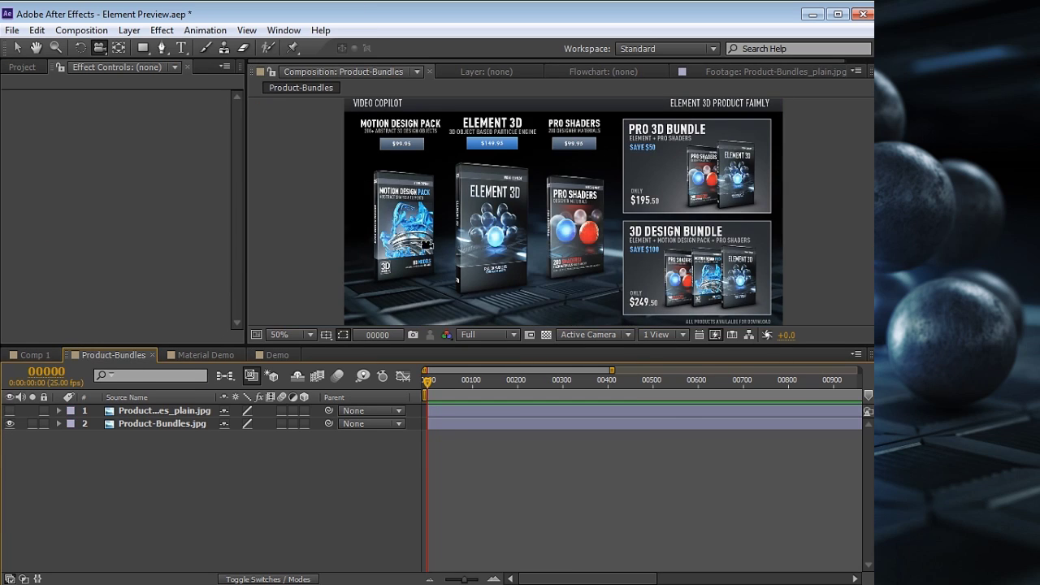
pyautogui.press('`')
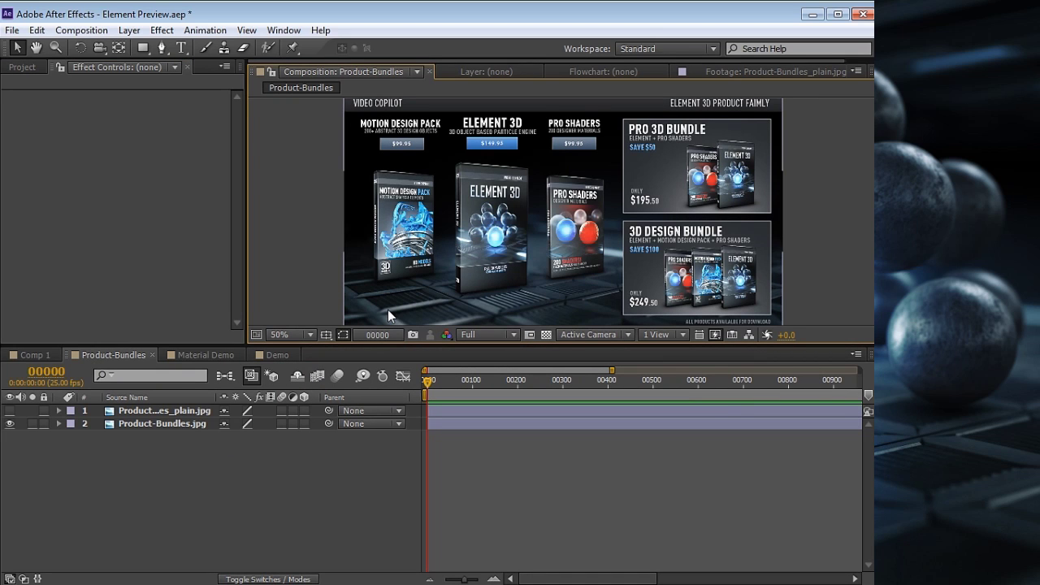
pyautogui.click(219, 353)
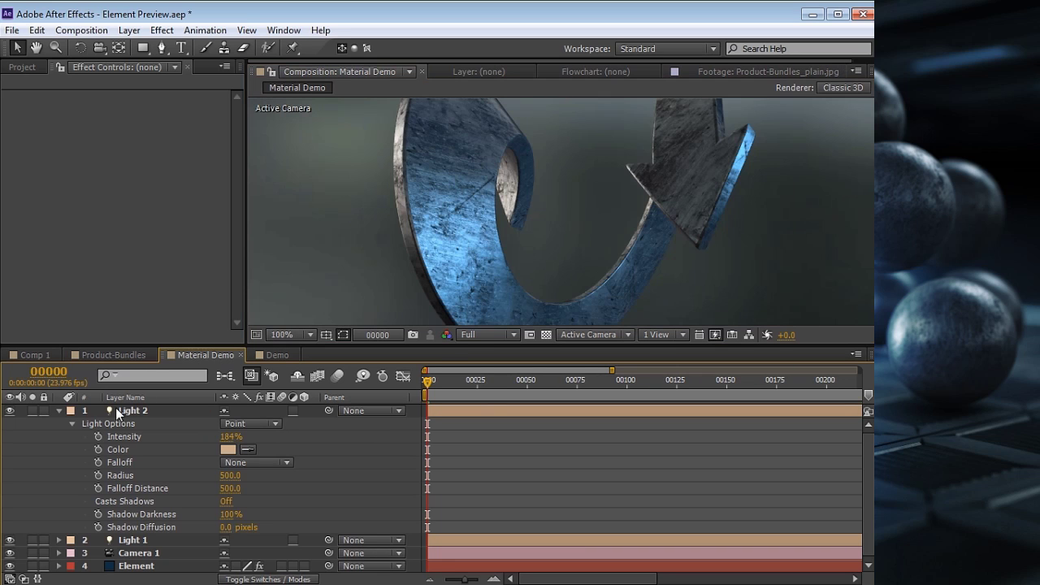
# - Orbit the camera around the arrow in the Material Demo composition and open Scene Setup for the Element layer
pyautogui.click(59, 411)
pyautogui.scroll(-2, 536, 194)
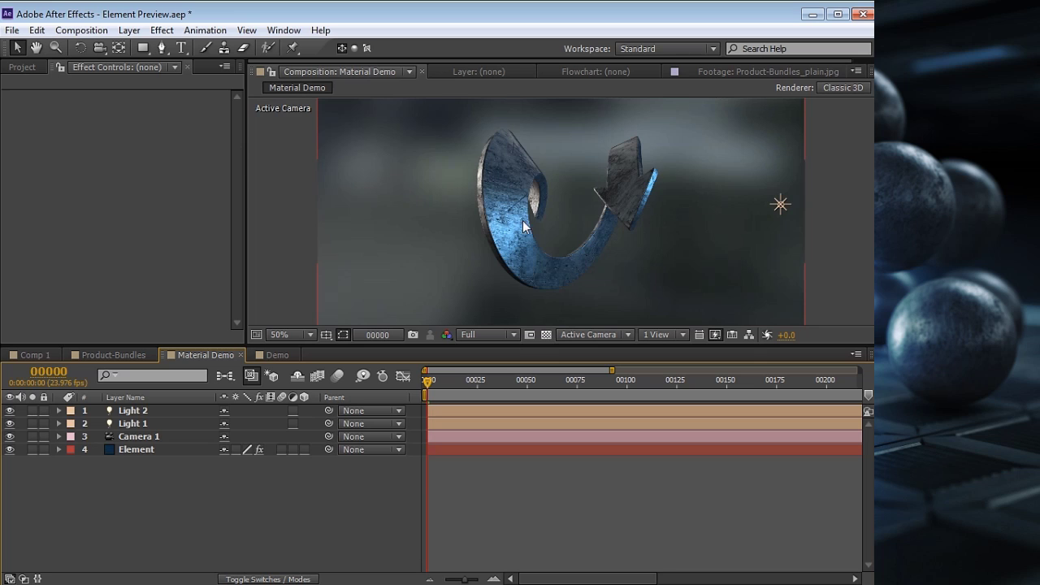
pyautogui.press('c')
pyautogui.moveTo(594, 196); pyautogui.dragTo(528, 162)
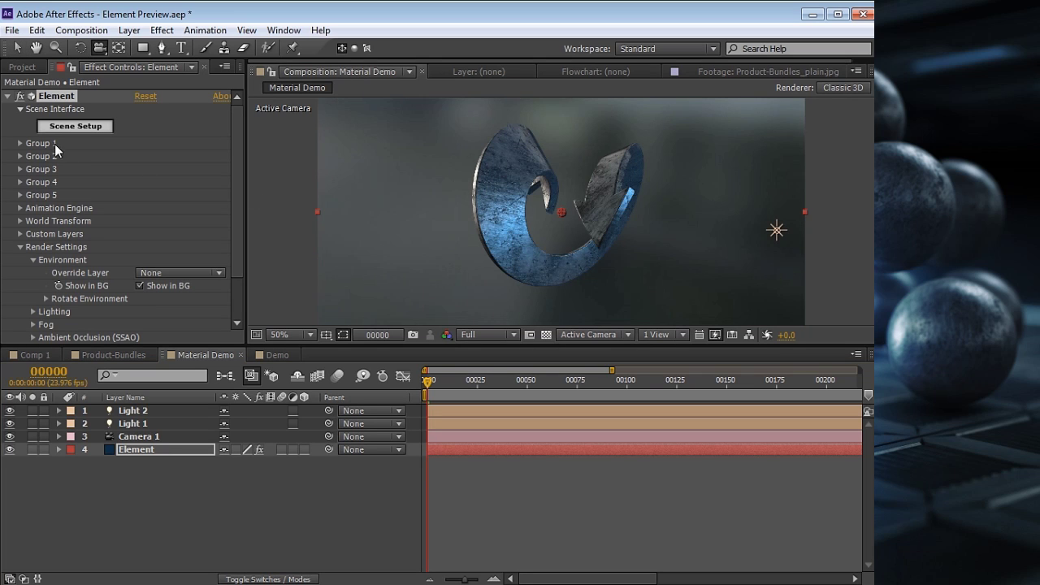
pyautogui.click(82, 131)
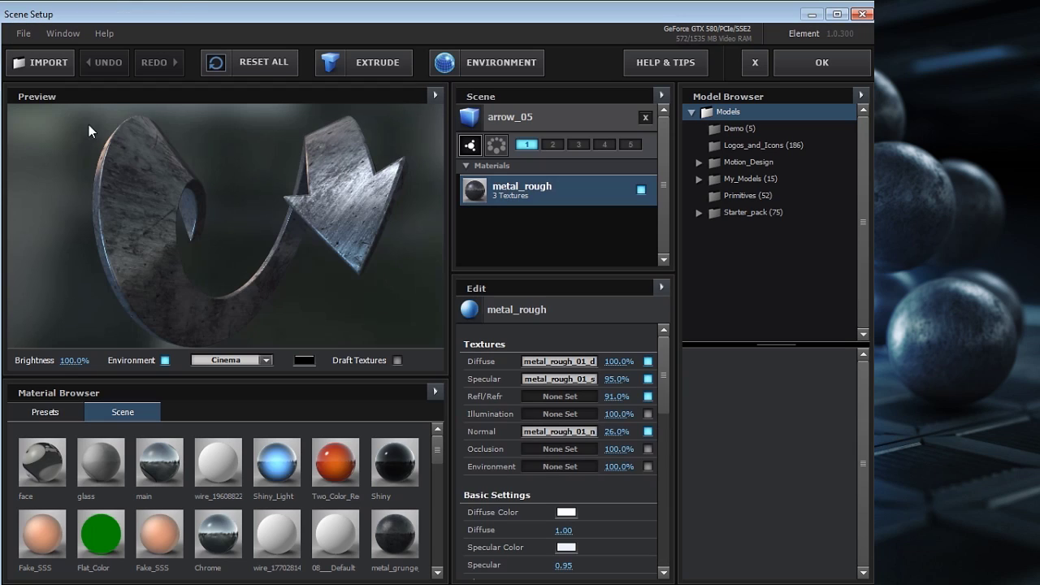
# - Try the Dramatic preview lighting on the rotated arrow, switch back to Cinema and examine the metal surface
pyautogui.moveTo(300, 234); pyautogui.dragTo(342, 217)
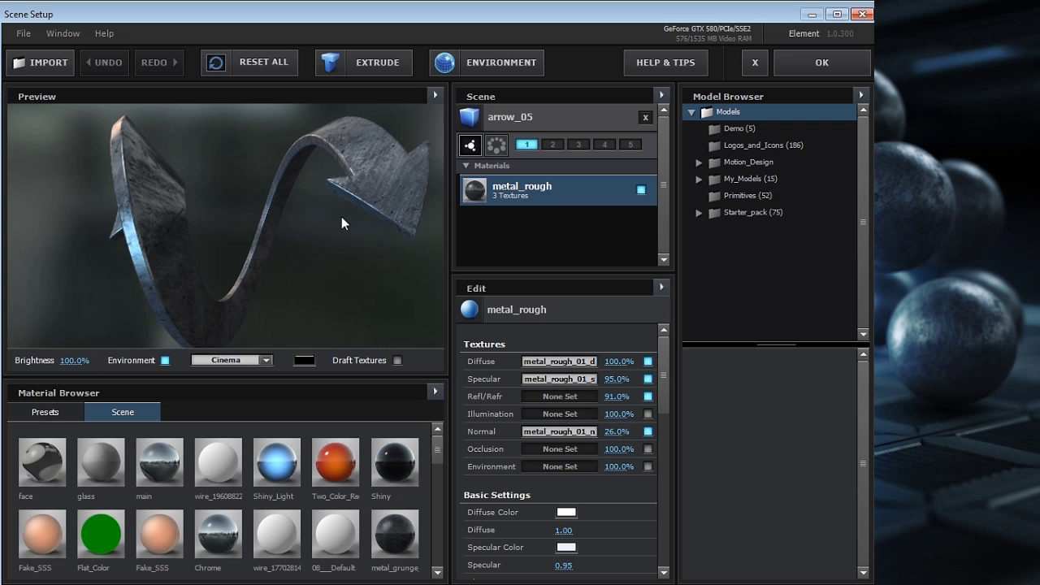
pyautogui.click(245, 360)
pyautogui.click(235, 380)
pyautogui.click(233, 360)
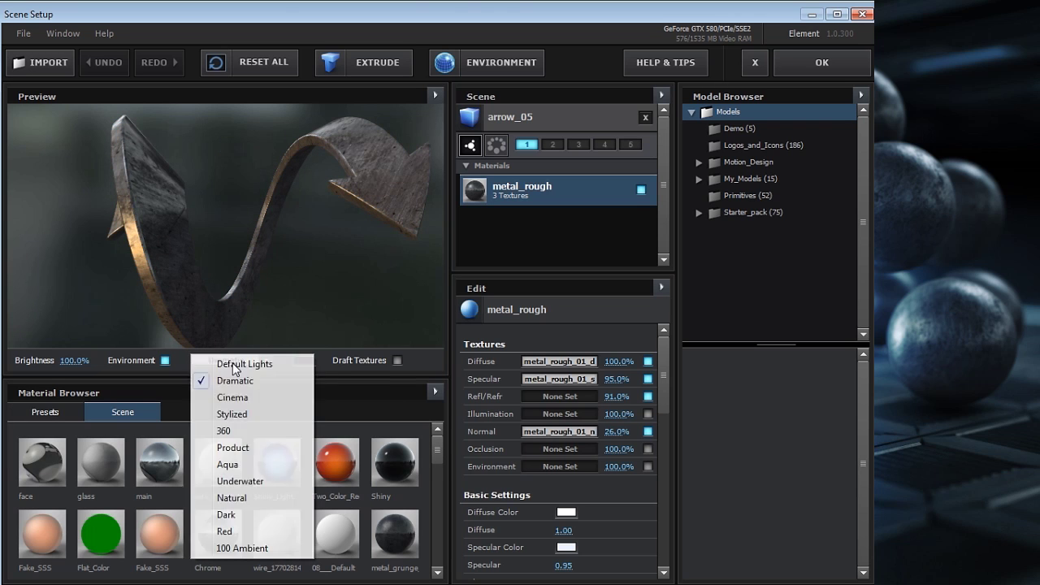
pyautogui.click(229, 397)
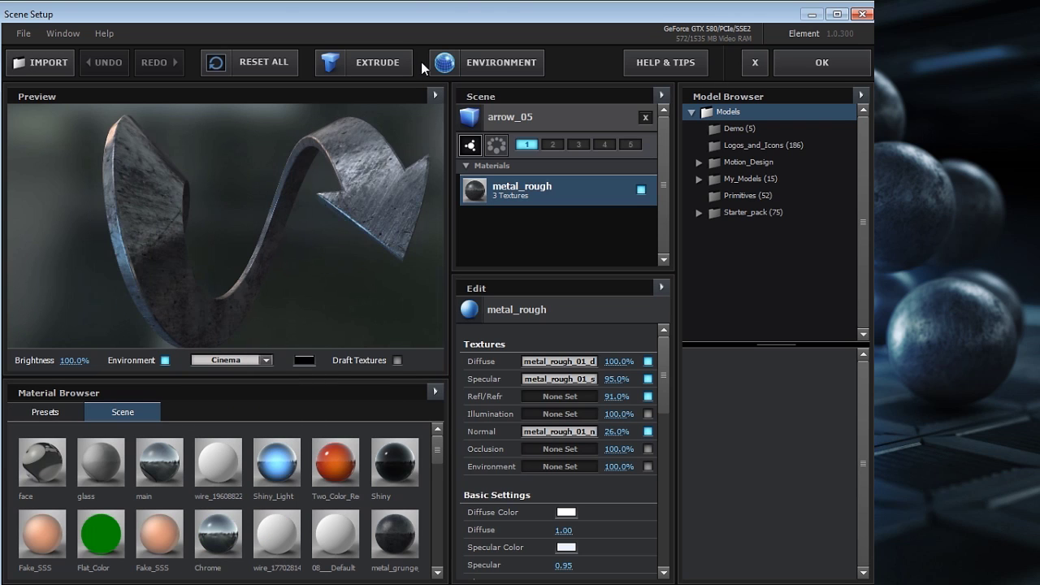
pyautogui.moveTo(207, 252); pyautogui.dragTo(271, 252)
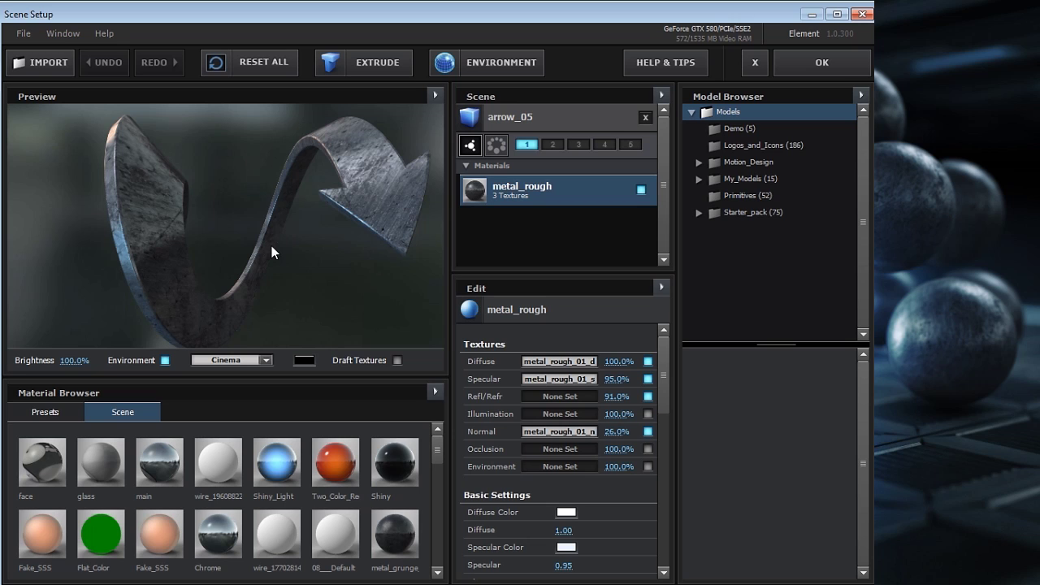
# - Browse the basic material presets in the Materials folder and examine the arrow from another angle
pyautogui.click(51, 412)
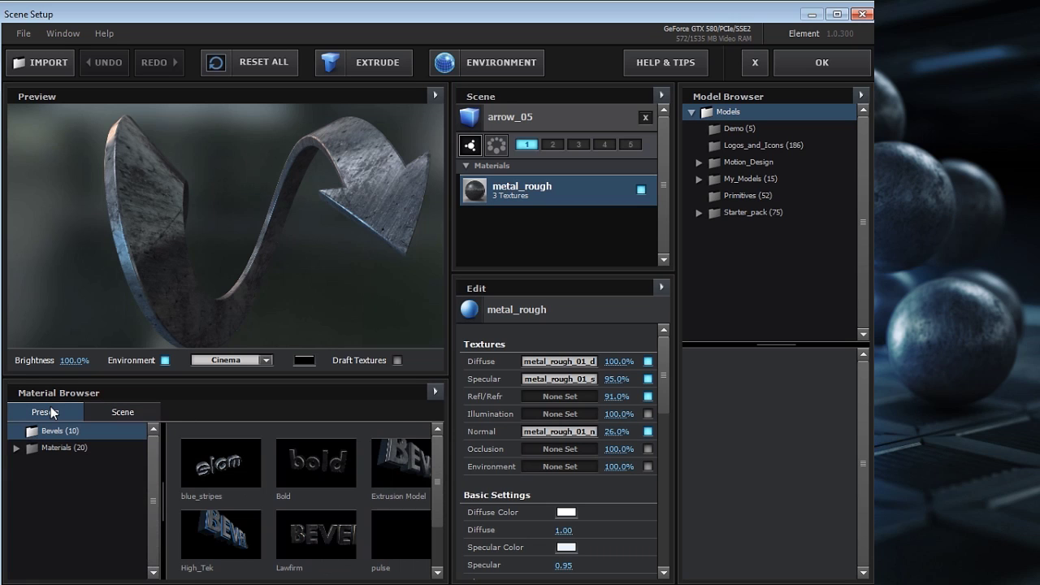
pyautogui.click(61, 448)
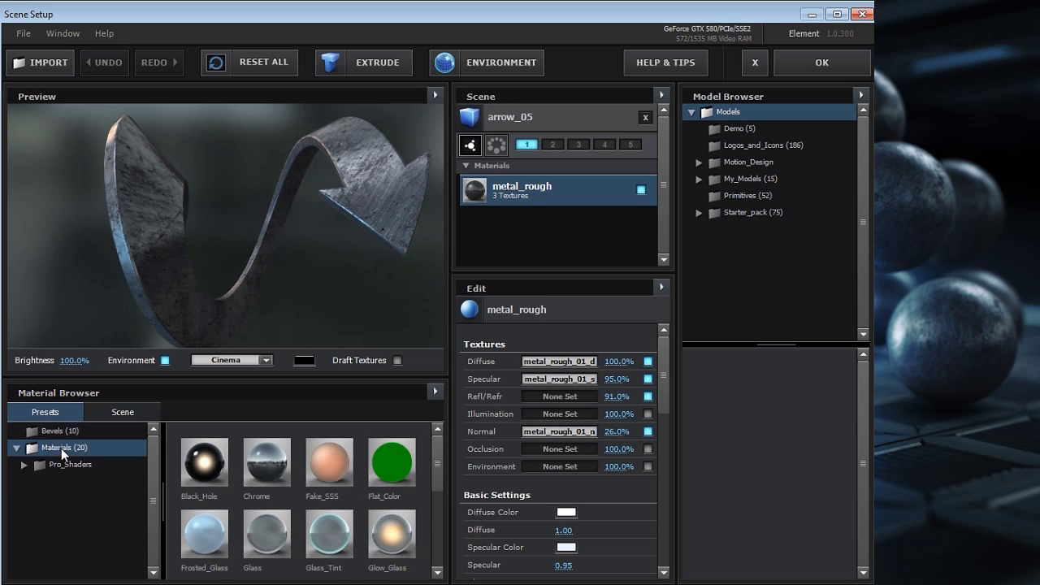
pyautogui.scroll(-1, 434, 458)
pyautogui.moveTo(434, 457); pyautogui.dragTo(439, 536)
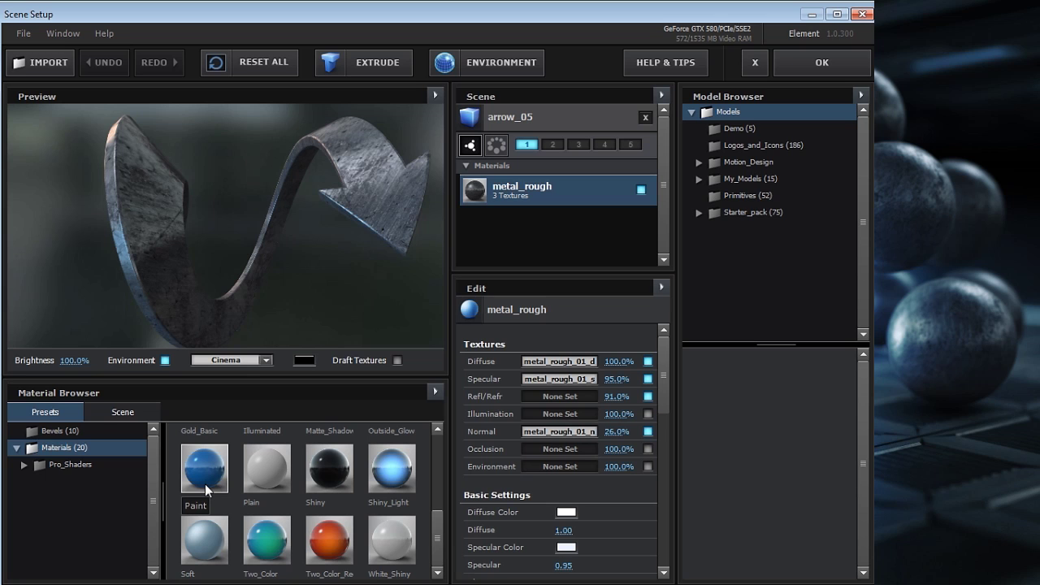
pyautogui.moveTo(236, 244); pyautogui.dragTo(313, 229)
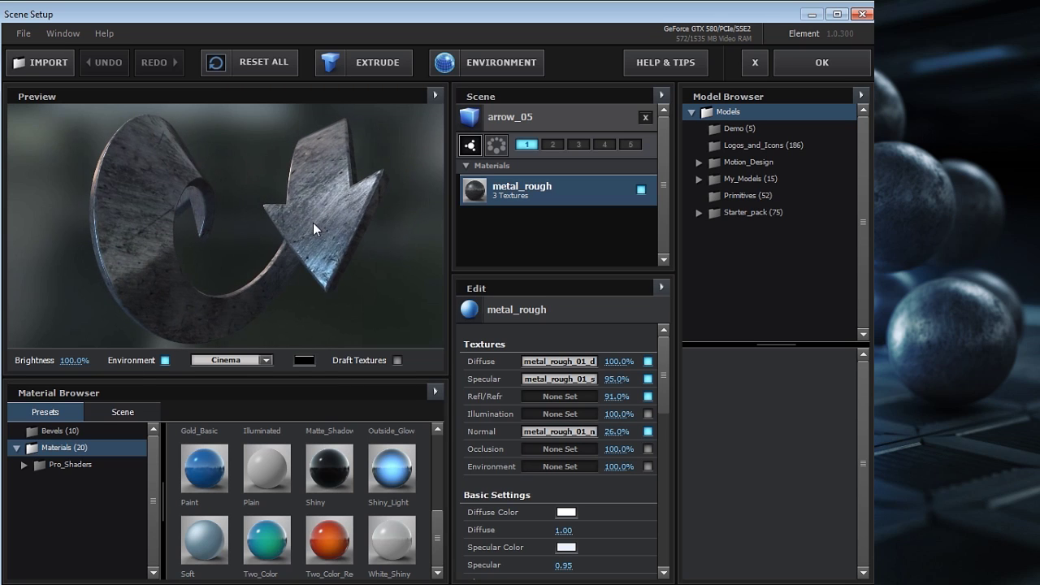
# - Try the metal_grunge_painted_07 and metal_grunge_painted_09 presets from the Pro_Shaders Metal folder on the arrow
pyautogui.click(77, 467)
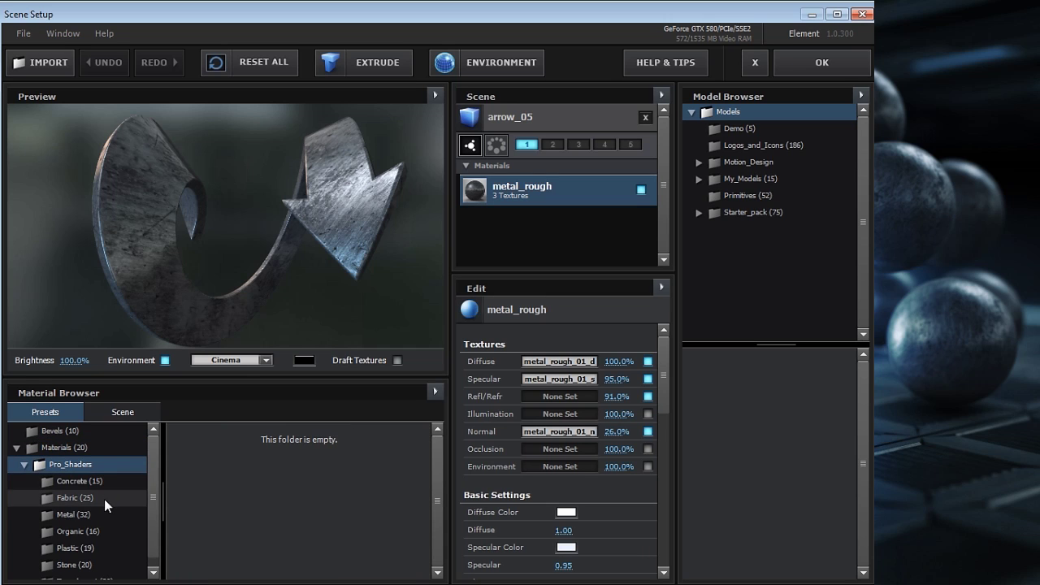
pyautogui.click(78, 516)
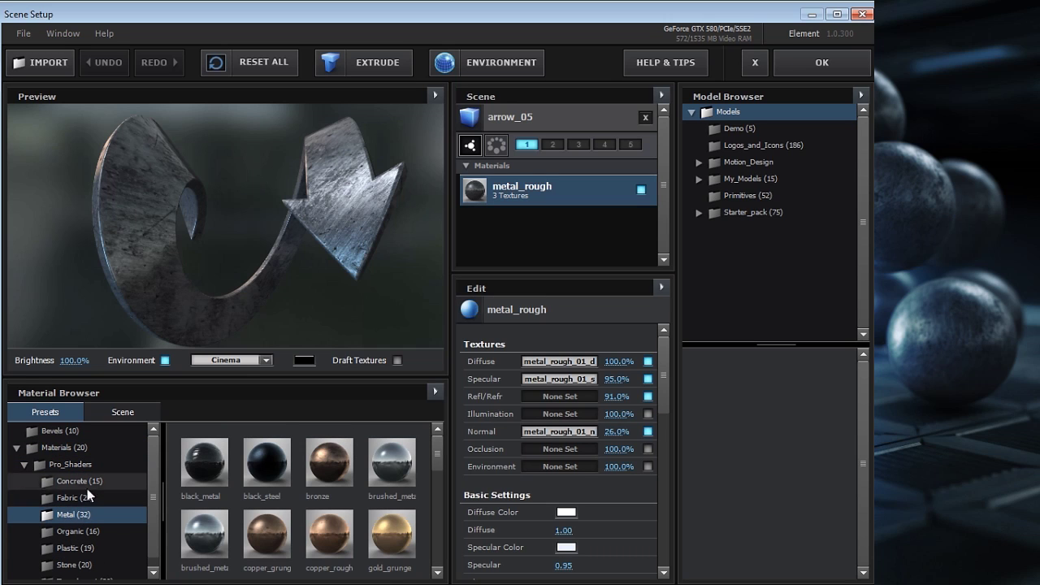
pyautogui.moveTo(150, 474); pyautogui.dragTo(151, 487)
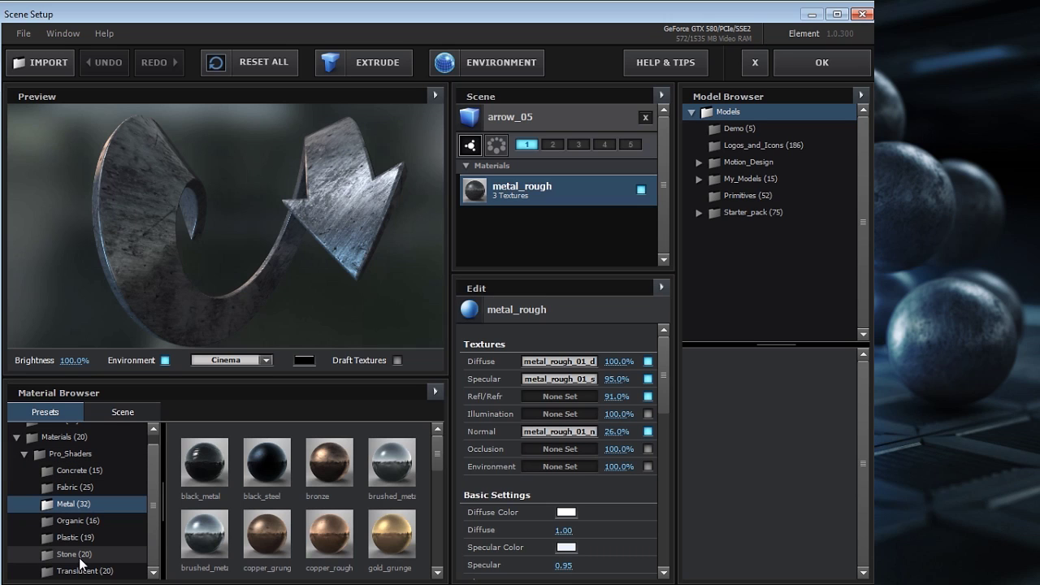
pyautogui.moveTo(439, 456); pyautogui.dragTo(218, 263)
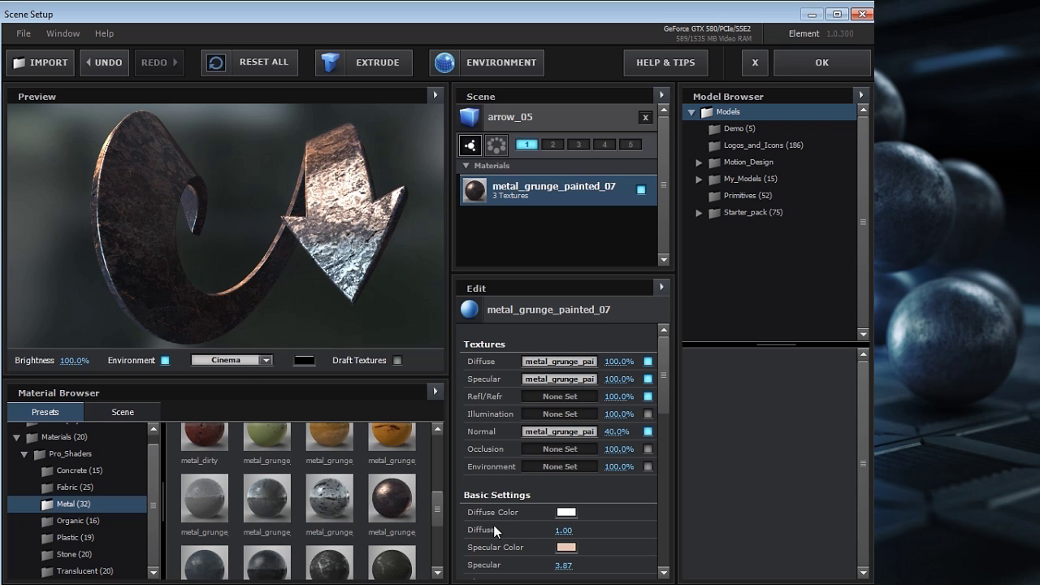
pyautogui.scroll(-1, 433, 501)
pyautogui.moveTo(261, 500); pyautogui.dragTo(371, 237)
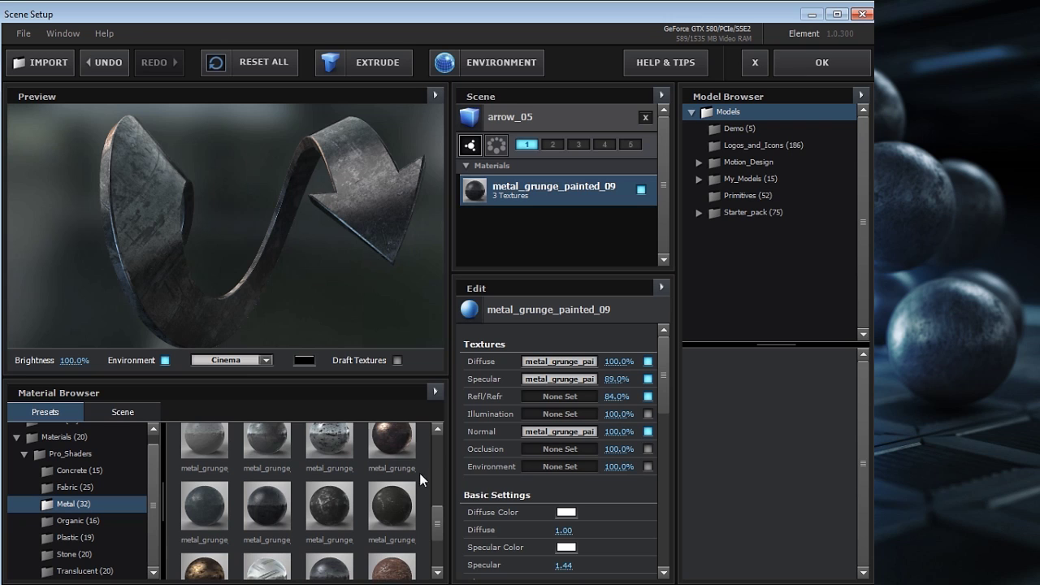
# - Look through the remaining Metal presets and apply black_metal to the arrow
pyautogui.scroll(-3, 438, 526)
pyautogui.moveTo(204, 469); pyautogui.dragTo(203, 221)
pyautogui.moveTo(204, 462); pyautogui.dragTo(237, 233)
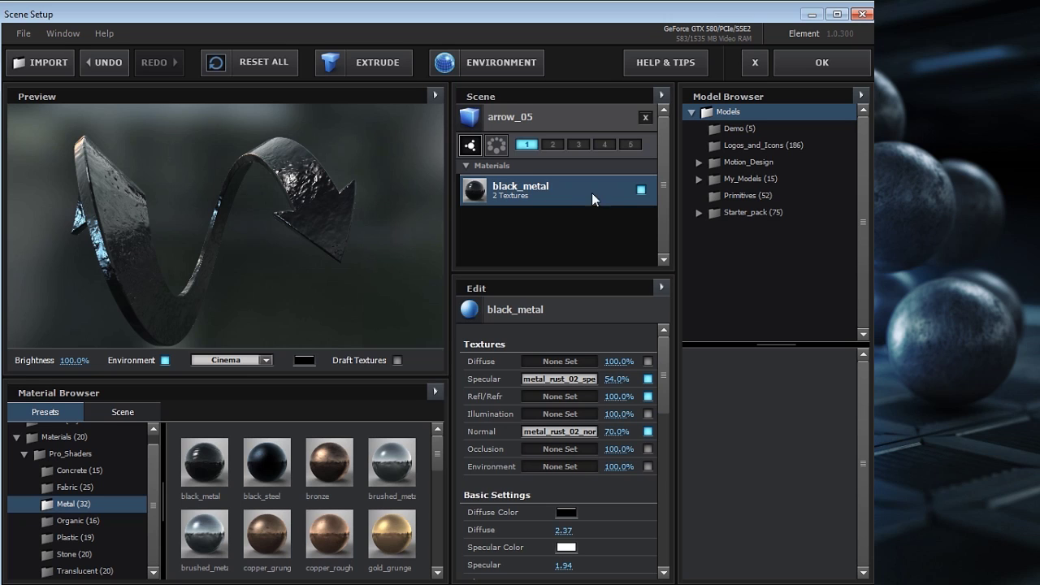
# - Set the black_metal material's diffuse color to dark blue-gray 2C3540 and adjust its Normal texture amount
pyautogui.moveTo(665, 363); pyautogui.dragTo(666, 385)
pyautogui.click(561, 439)
pyautogui.moveTo(562, 439); pyautogui.dragTo(525, 453)
pyautogui.moveTo(635, 469); pyautogui.dragTo(635, 441)
pyautogui.click(515, 464)
pyautogui.moveTo(516, 464); pyautogui.dragTo(490, 506)
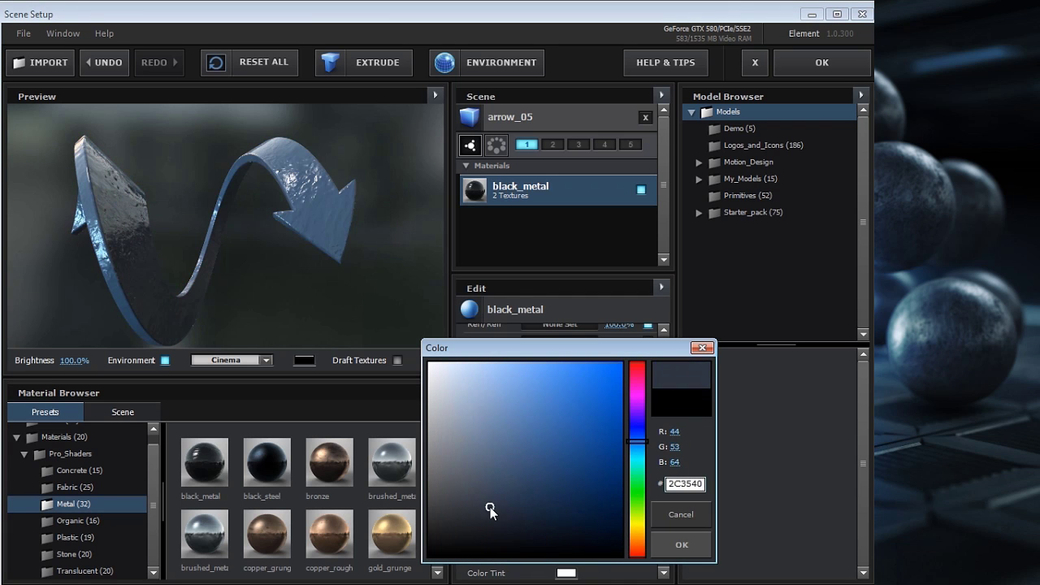
pyautogui.click(681, 545)
pyautogui.moveTo(611, 364); pyautogui.dragTo(581, 376)
# - Try the copper_rough metal preset and the clear preset from the Translucent folder on the arrow
pyautogui.moveTo(349, 228); pyautogui.dragTo(276, 309)
pyautogui.moveTo(323, 535); pyautogui.dragTo(219, 260)
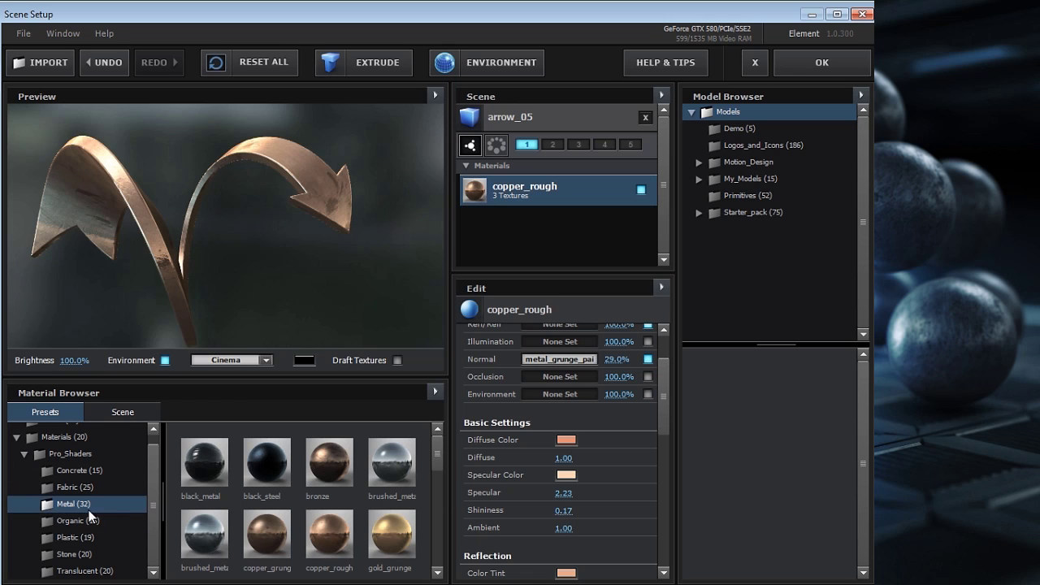
pyautogui.click(89, 571)
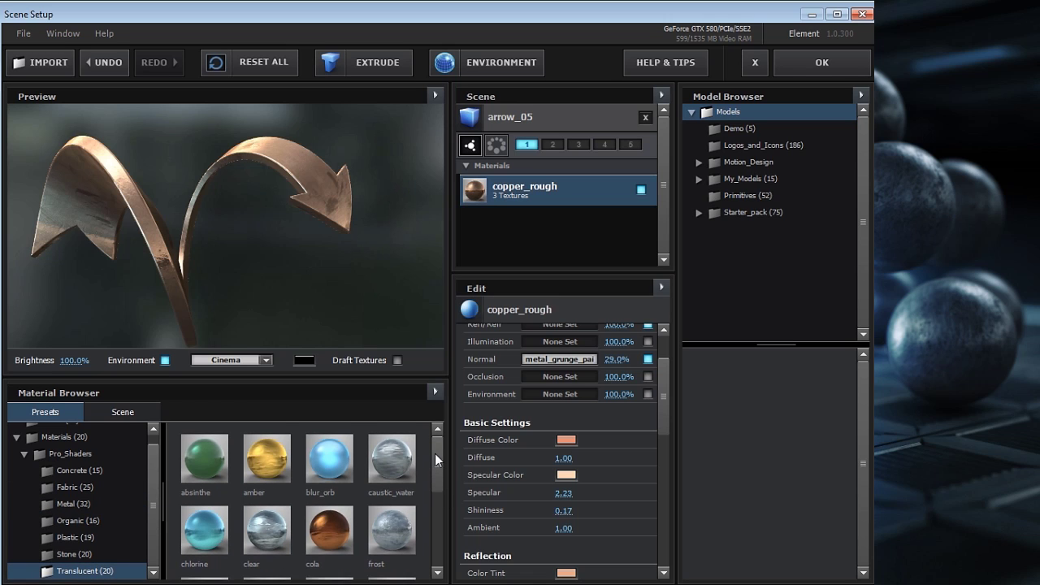
pyautogui.scroll(-1, 431, 453)
pyautogui.moveTo(268, 532)
pyautogui.mouseDown()
pyautogui.moveTo(229, 243)
pyautogui.moveTo(210, 240)
pyautogui.mouseUp()
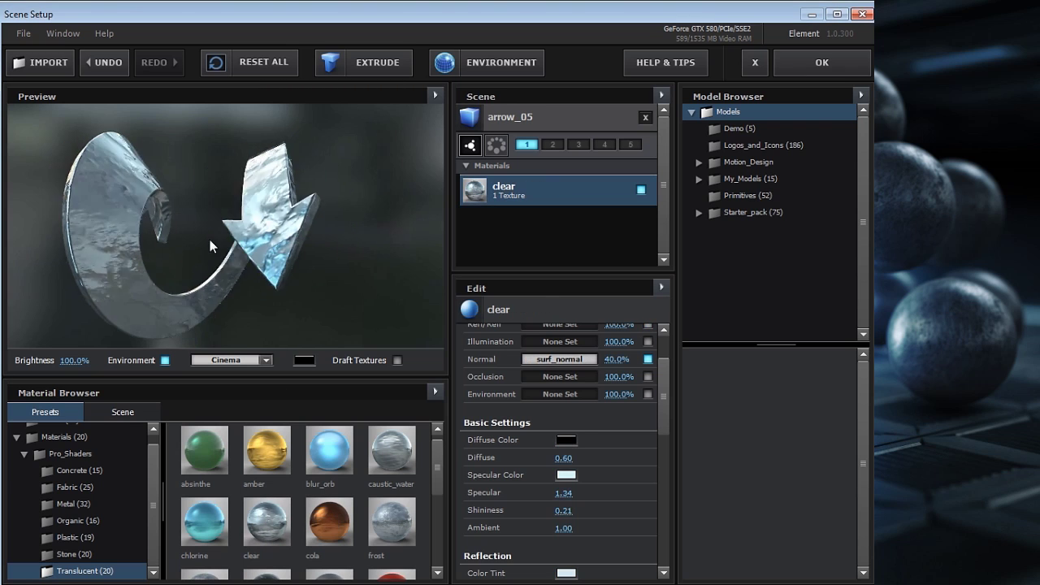
# - Try the frost and caustic_water translucent presets on the arrow and rotate it to examine the surface
pyautogui.moveTo(392, 533); pyautogui.dragTo(100, 271)
pyautogui.moveTo(392, 449); pyautogui.dragTo(243, 235)
pyautogui.moveTo(243, 235); pyautogui.dragTo(203, 279)
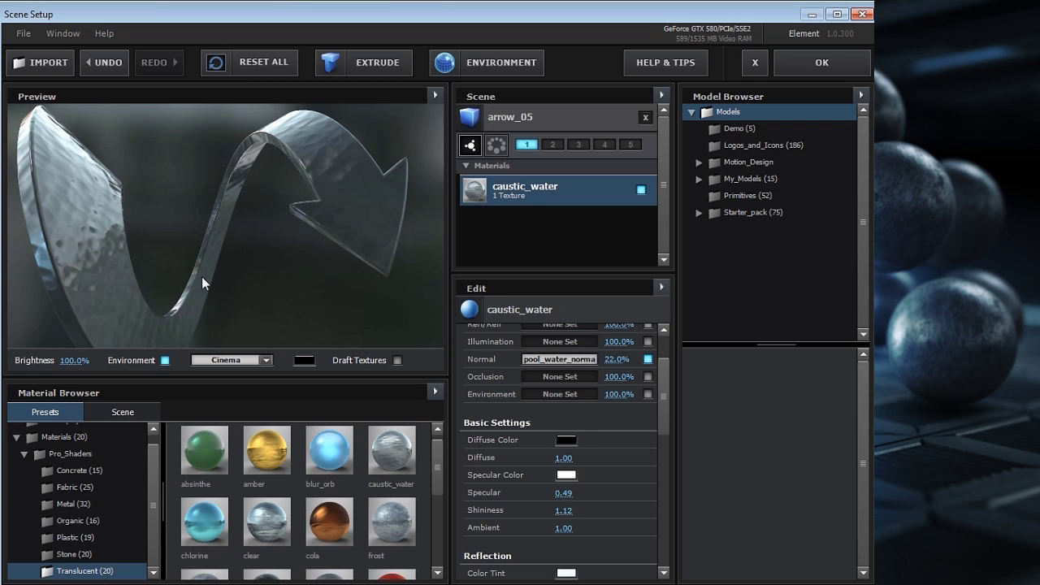
# - Try the gummy and ice_wall translucent presets on the arrow
pyautogui.scroll(-1, 354, 473)
pyautogui.moveTo(382, 517); pyautogui.dragTo(230, 223)
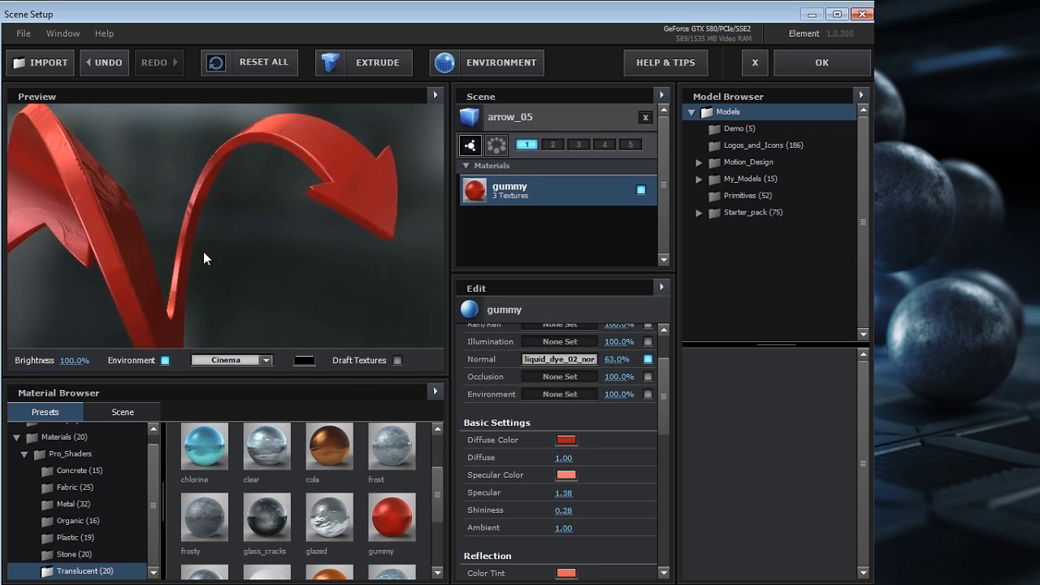
pyautogui.scroll(-1, 286, 474)
pyautogui.scroll(-1, 286, 481)
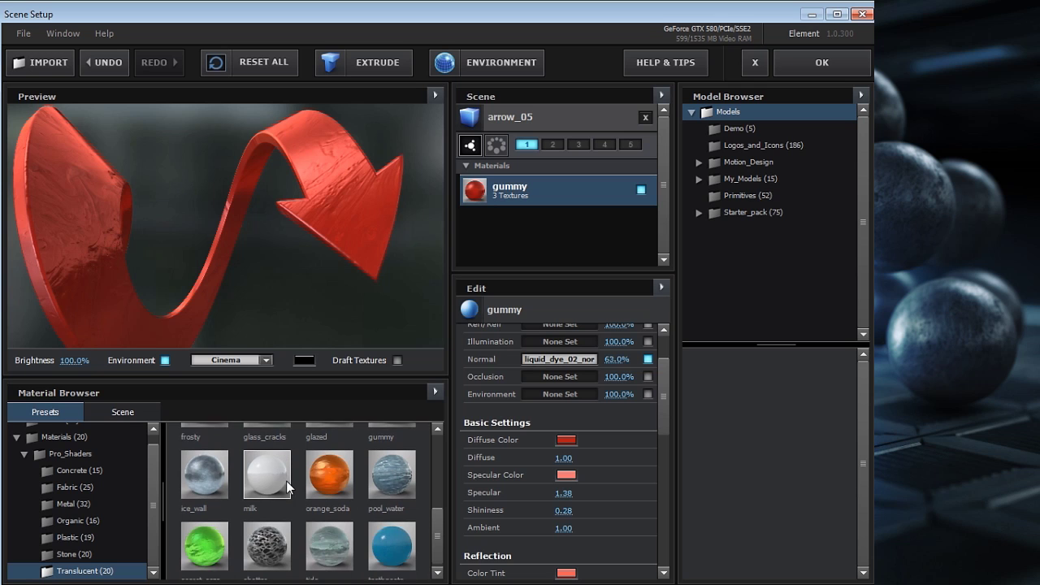
pyautogui.moveTo(202, 492); pyautogui.dragTo(230, 247)
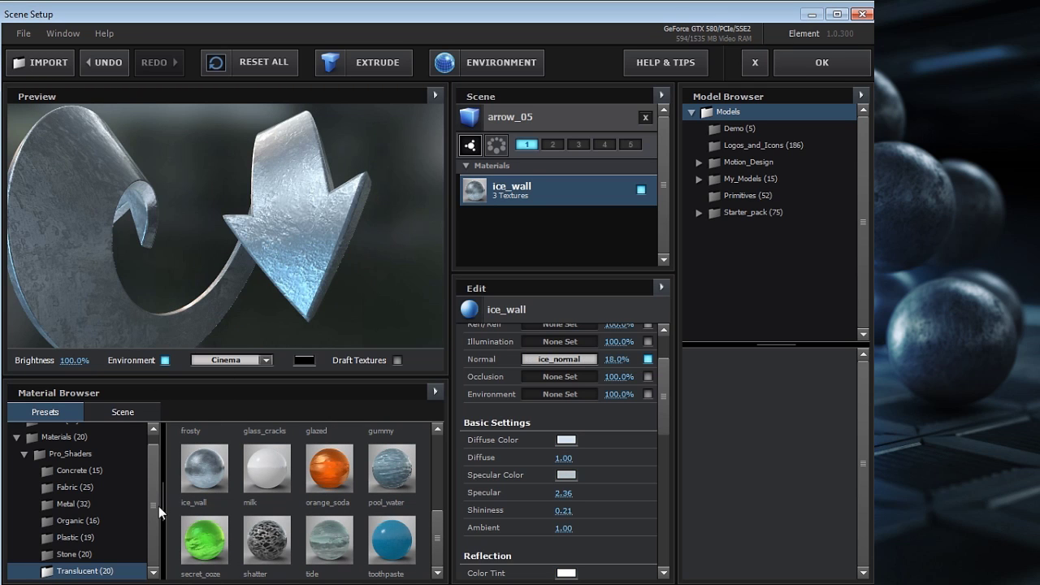
# - Try the stone_03 and stone_04 presets from the Stone folder on the arrow
pyautogui.click(73, 555)
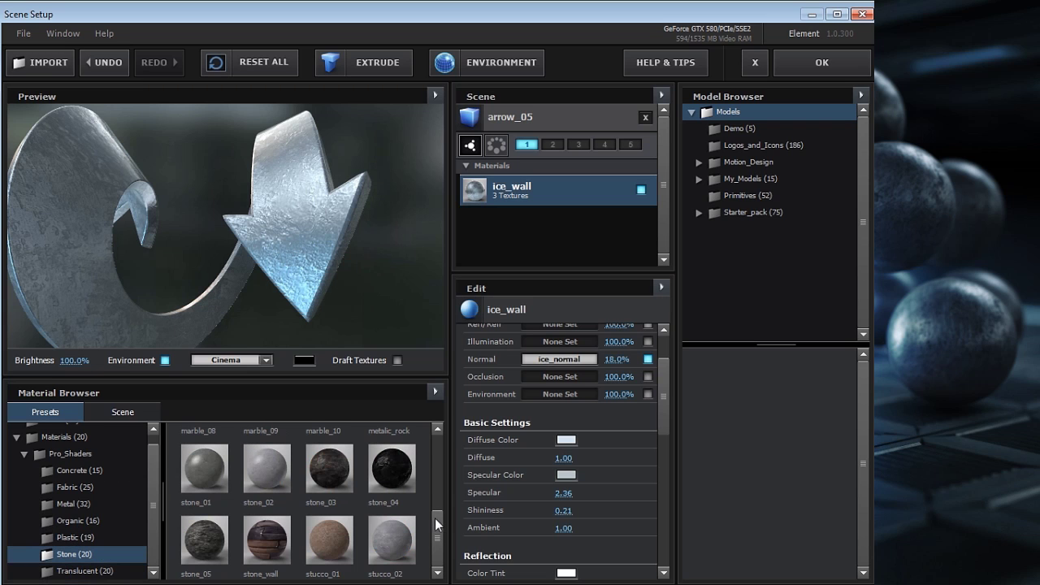
pyautogui.moveTo(340, 467); pyautogui.dragTo(272, 303)
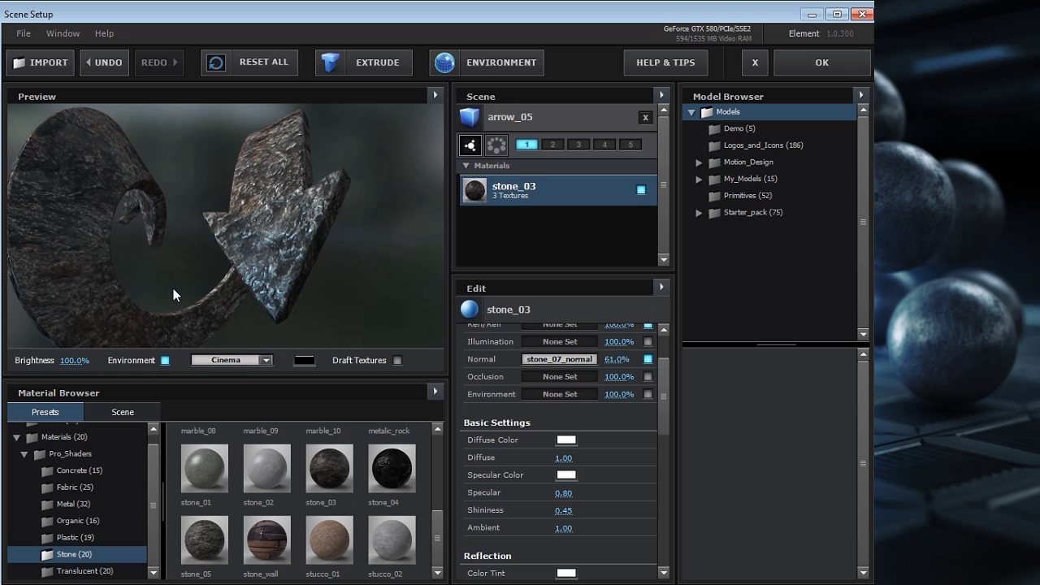
pyautogui.moveTo(383, 468); pyautogui.dragTo(207, 284)
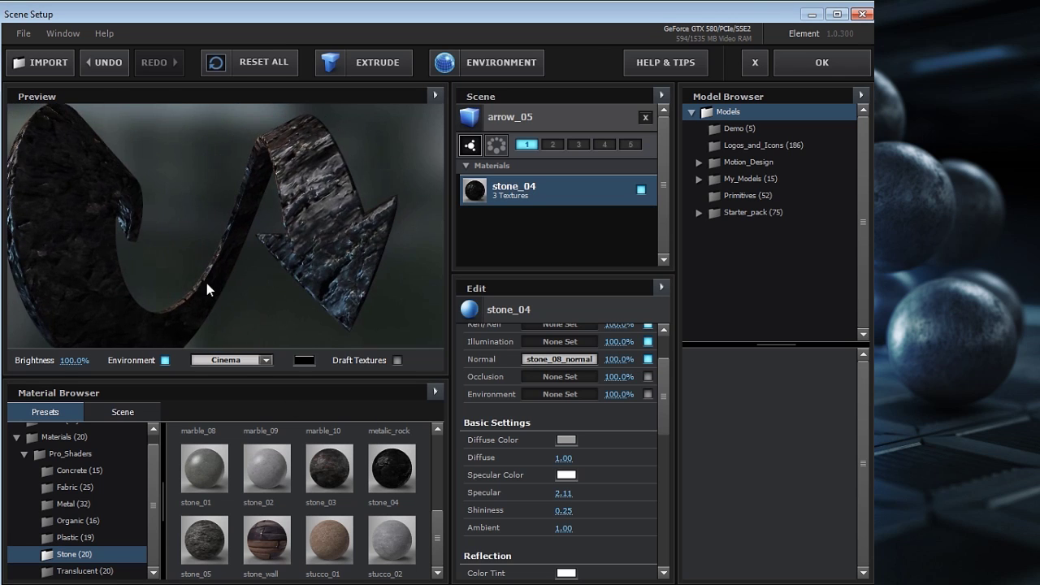
# - Apply the wet_lizard preset from the Organic folder to the arrow and look through the other organic materials
pyautogui.click(85, 520)
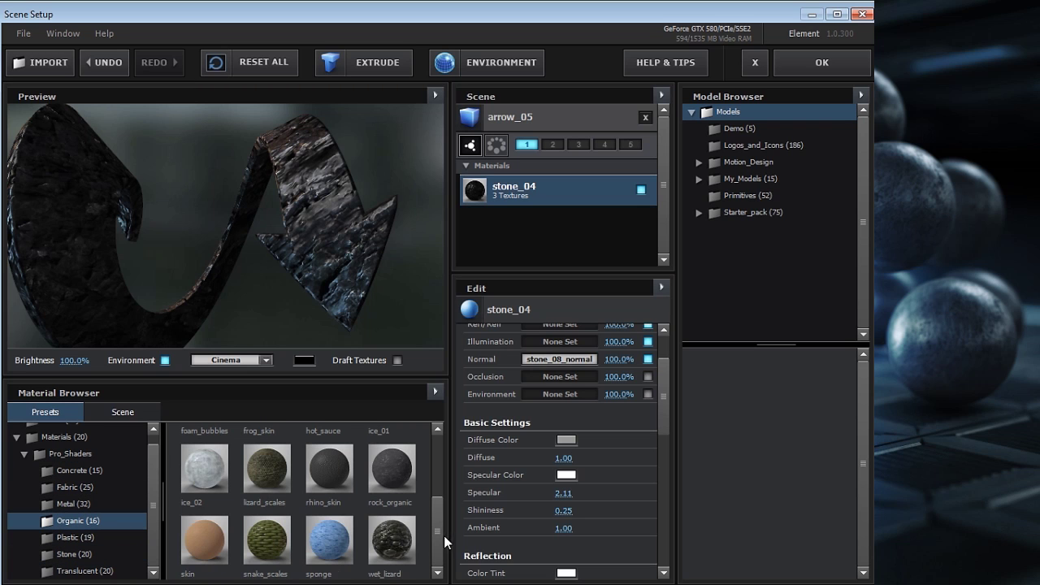
pyautogui.moveTo(391, 539); pyautogui.dragTo(229, 257)
pyautogui.moveTo(150, 254)
pyautogui.mouseDown()
pyautogui.moveTo(262, 239)
pyautogui.moveTo(135, 255)
pyautogui.mouseUp()
pyautogui.scroll(1, 293, 470)
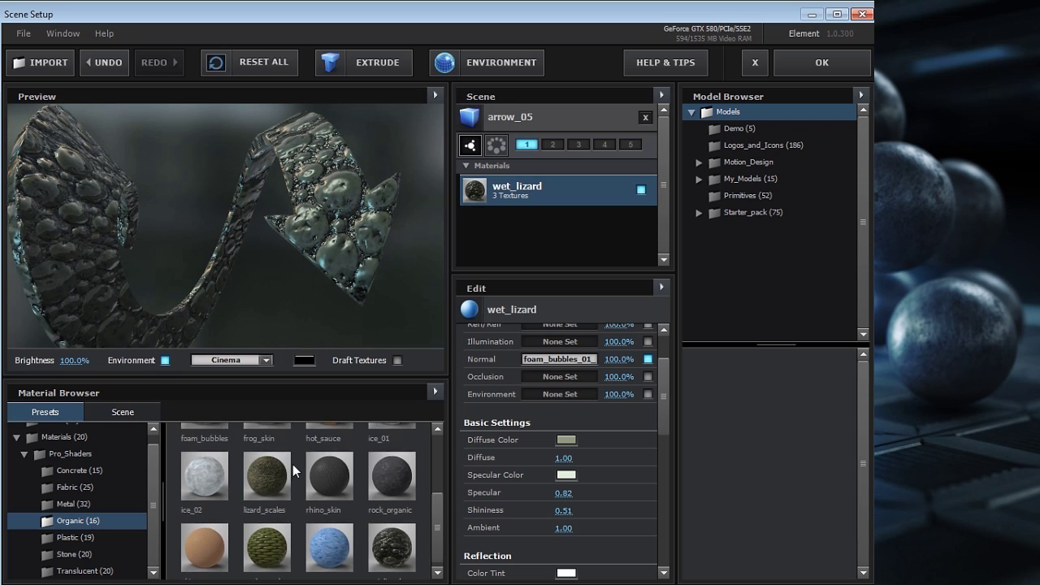
pyautogui.scroll(2, 293, 467)
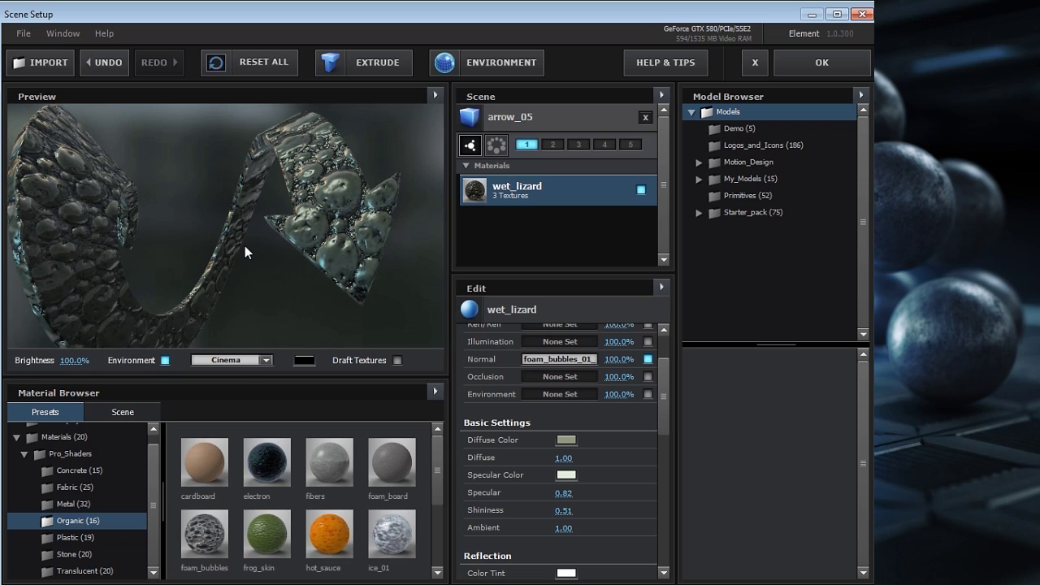
# - Try presets from the Concrete folder on the arrow, ending with concrete_bare_01
pyautogui.click(68, 470)
pyautogui.moveTo(329, 462); pyautogui.dragTo(255, 107)
pyautogui.moveTo(244, 285); pyautogui.dragTo(244, 325)
pyautogui.moveTo(205, 462); pyautogui.dragTo(226, 359)
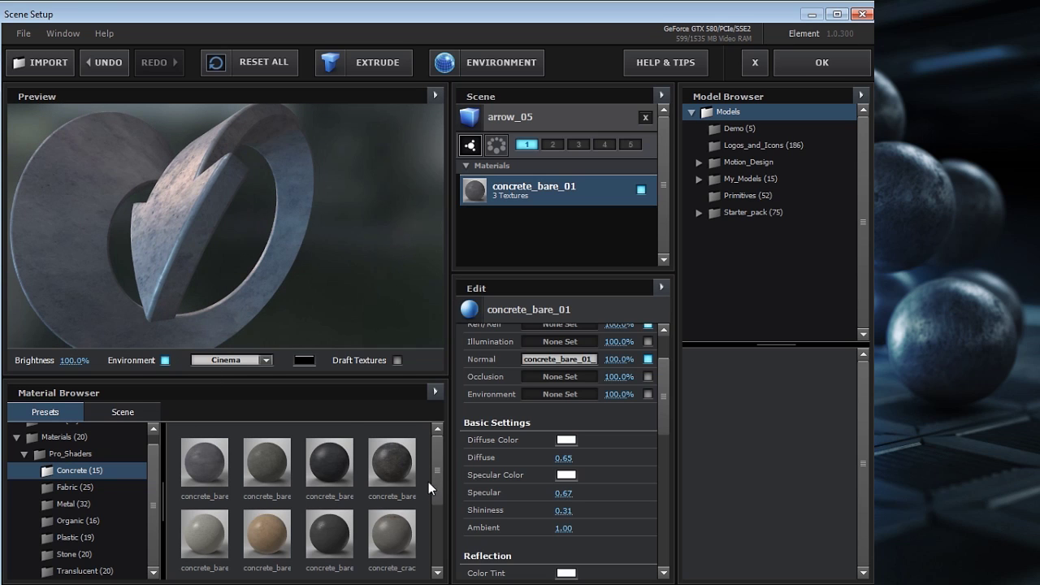
# - Browse the Concrete and Fabric presets and apply the futuristic_07 preset from the Plastic folder to the arrow
pyautogui.scroll(-1, 437, 501)
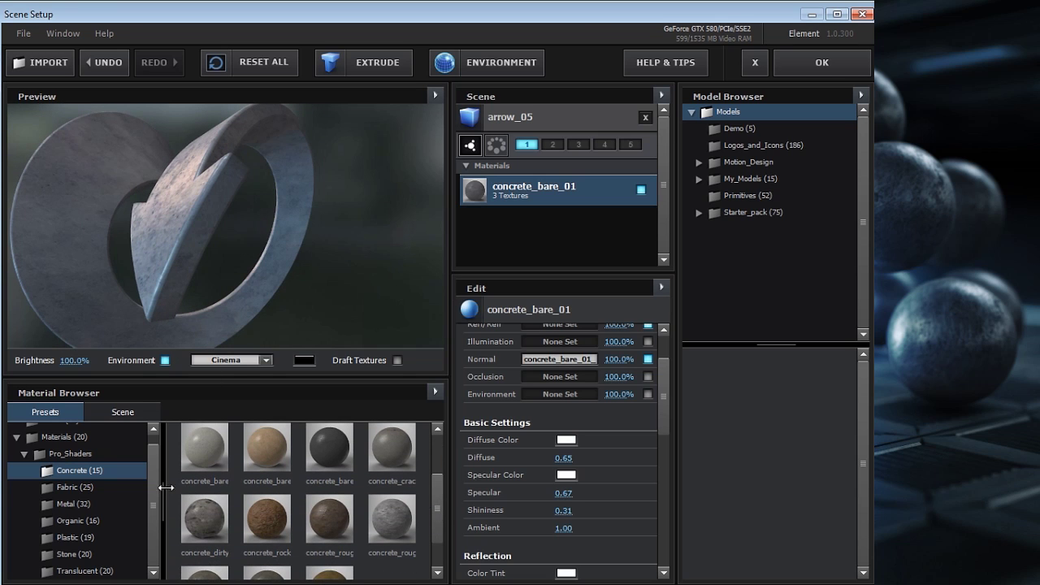
pyautogui.click(93, 486)
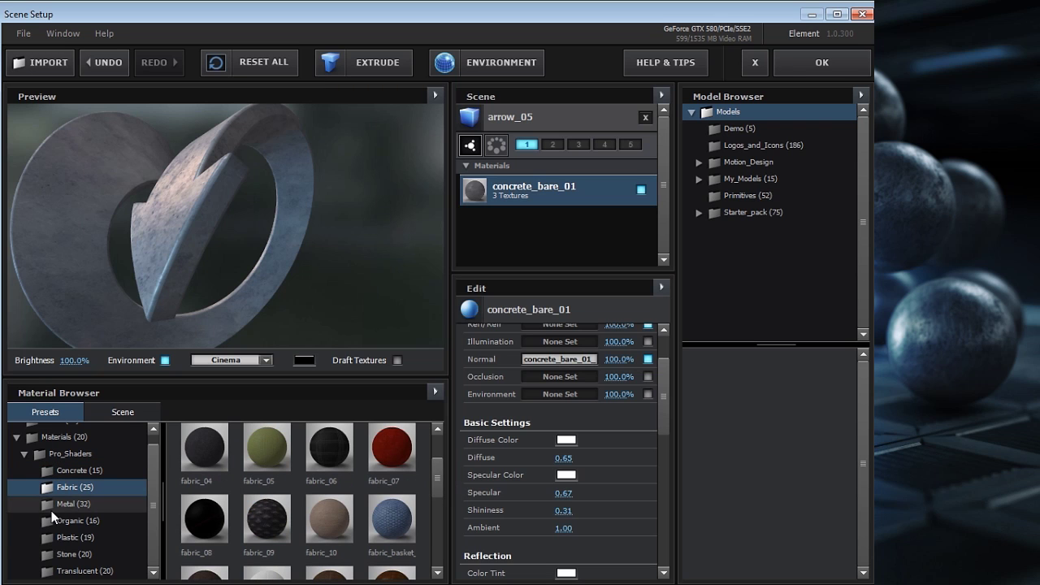
pyautogui.click(85, 538)
pyautogui.moveTo(329, 447); pyautogui.dragTo(152, 257)
pyautogui.moveTo(366, 470); pyautogui.dragTo(185, 251)
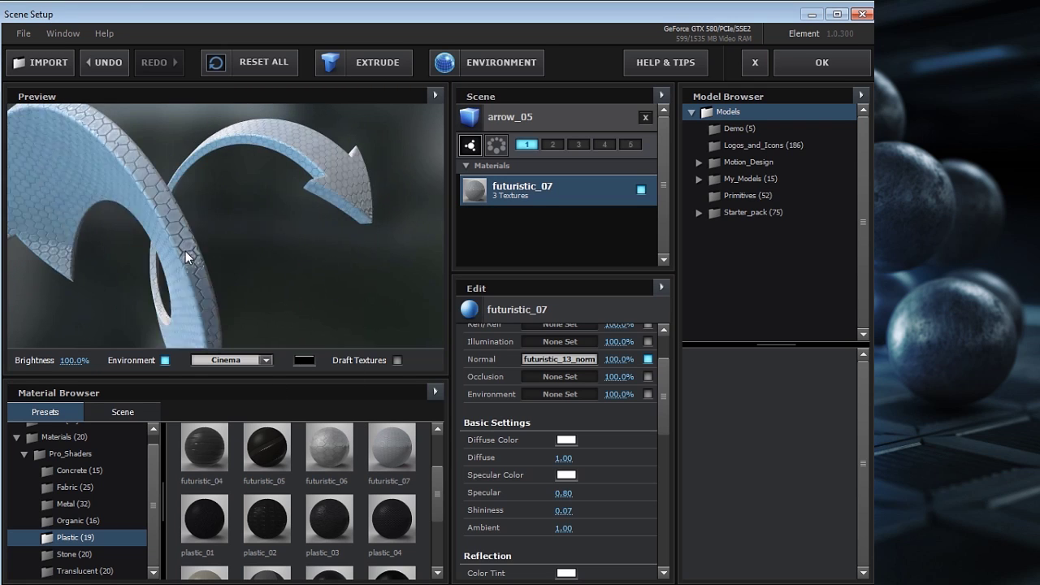
# - Add the liquid_06 model from the liquid folder of Motion_Design to the scene
pyautogui.moveTo(431, 484); pyautogui.dragTo(437, 525)
pyautogui.moveTo(179, 244); pyautogui.dragTo(293, 224)
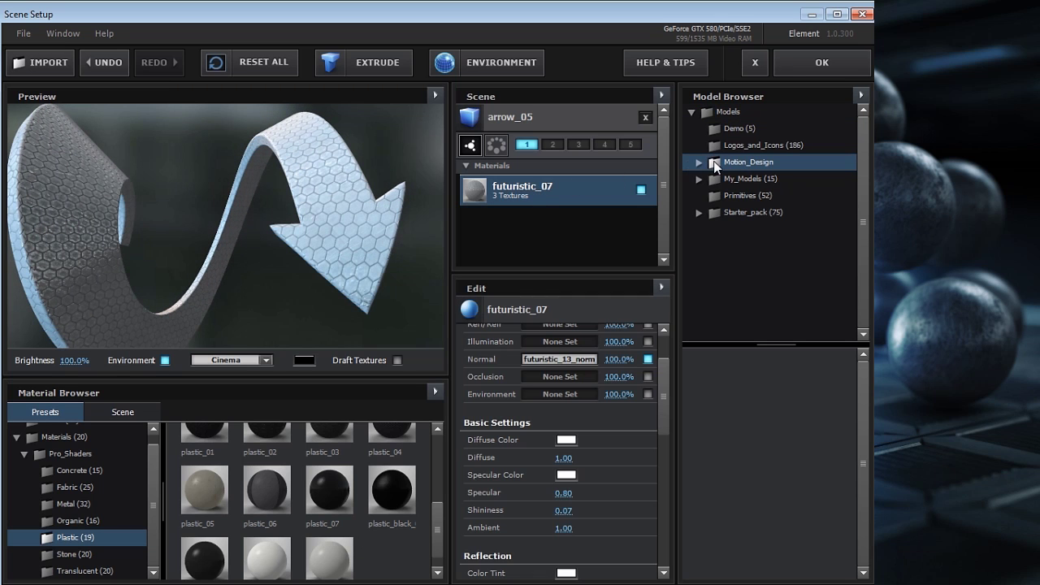
pyautogui.click(714, 161)
pyautogui.moveTo(858, 192); pyautogui.dragTo(861, 221)
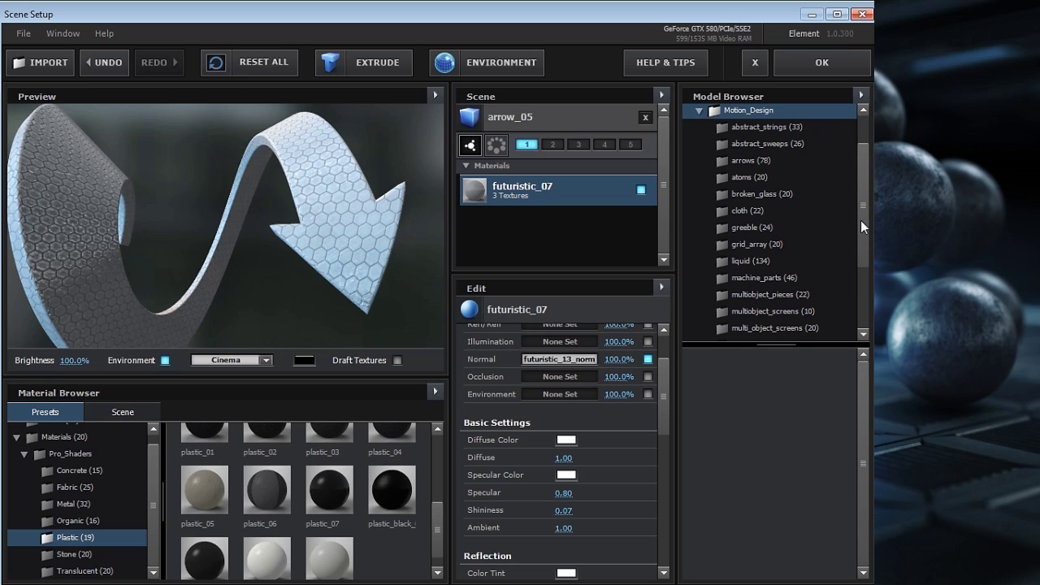
pyautogui.click(717, 260)
pyautogui.moveTo(863, 362)
pyautogui.mouseDown()
pyautogui.moveTo(866, 425)
pyautogui.moveTo(861, 365)
pyautogui.mouseUp()
pyautogui.moveTo(678, 321); pyautogui.dragTo(668, 317)
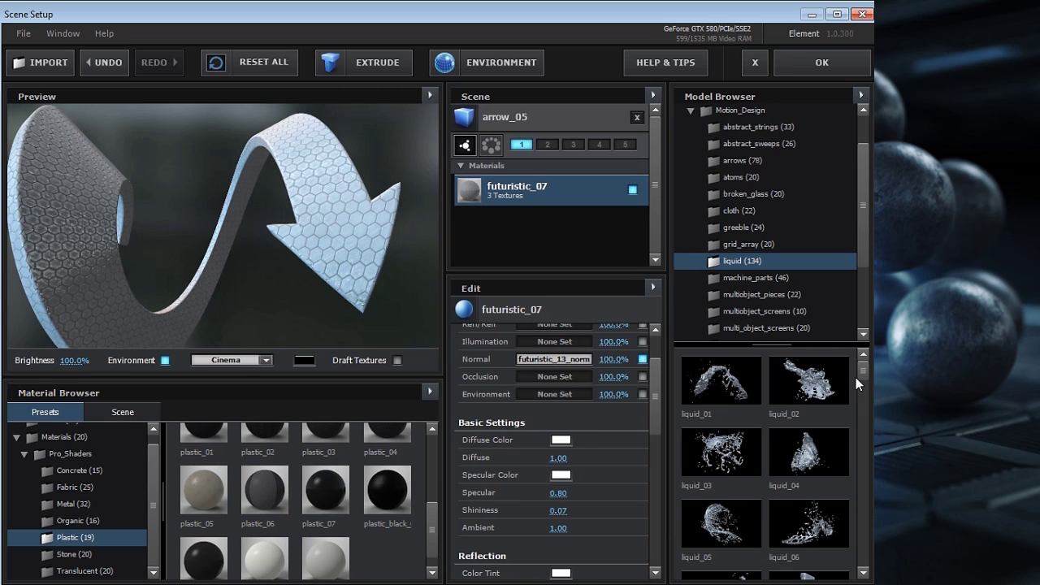
pyautogui.moveTo(767, 348); pyautogui.dragTo(767, 213)
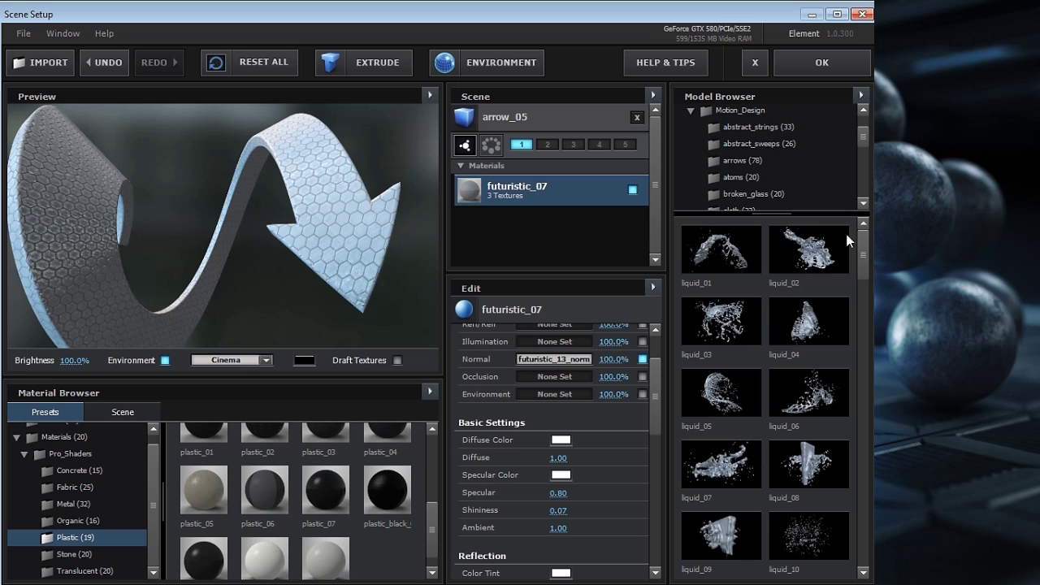
pyautogui.scroll(-3, 861, 271)
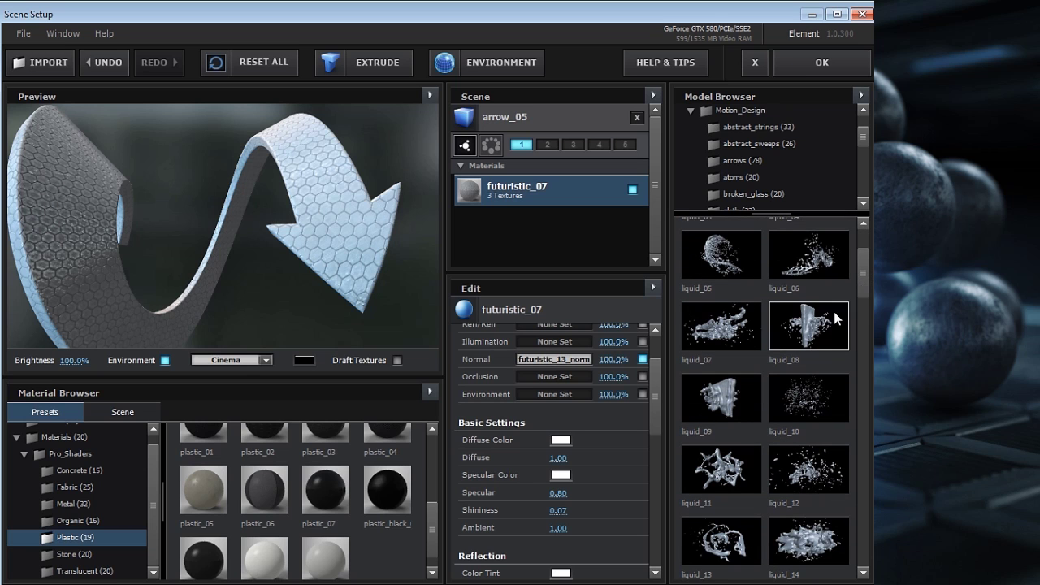
pyautogui.click(812, 259)
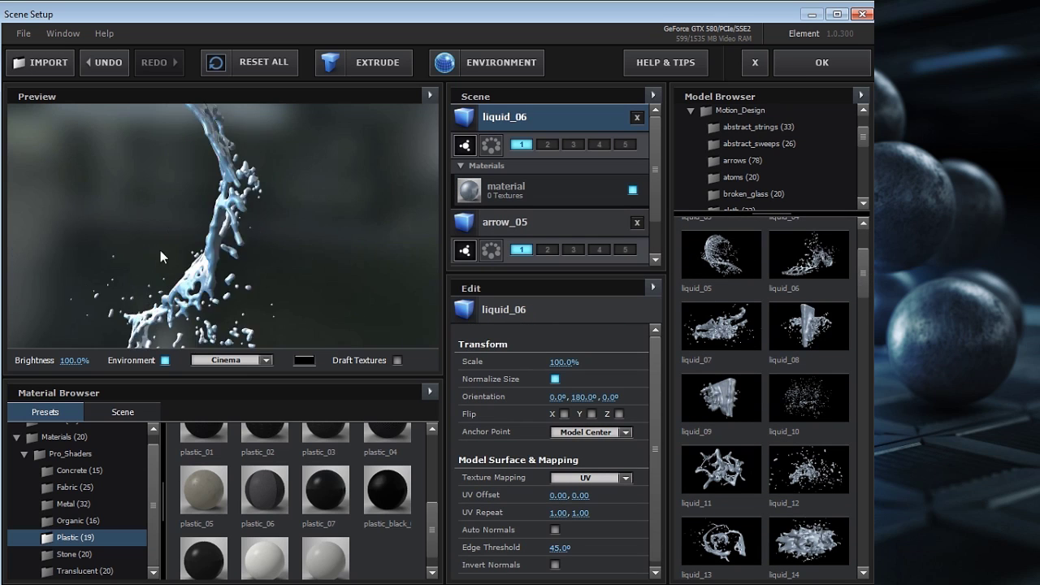
# - Add the liquid_14 model to the scene and apply the metal_grunge_painted_07 preset from the Metal folder to it
pyautogui.click(821, 521)
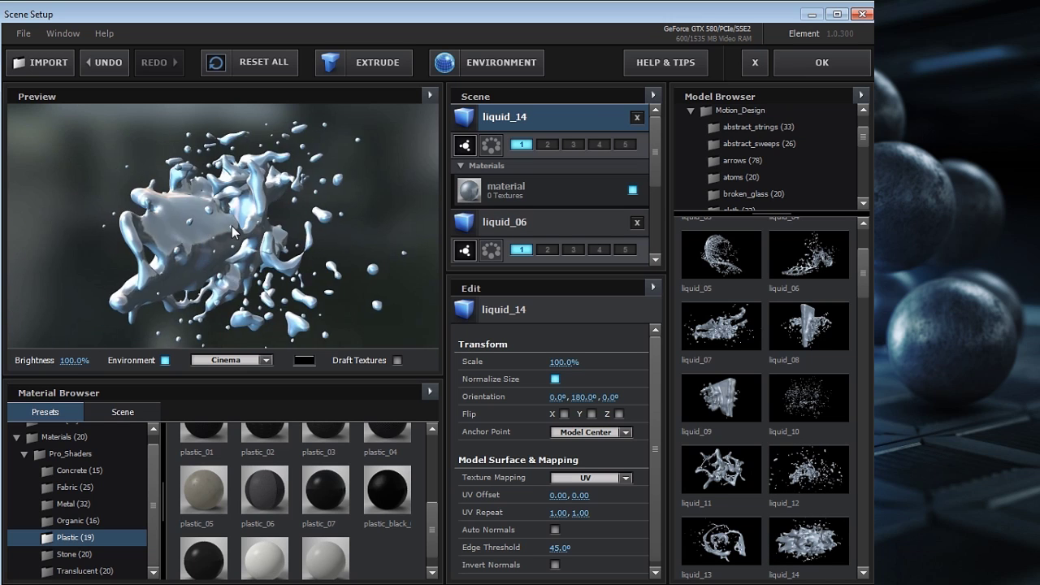
pyautogui.click(110, 503)
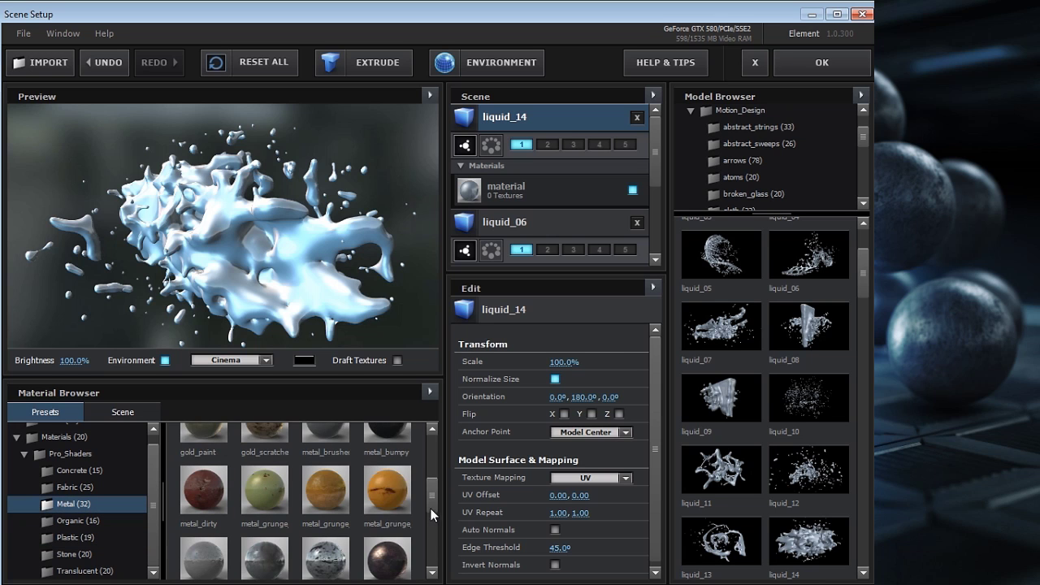
pyautogui.scroll(-1, 430, 508)
pyautogui.click(384, 513)
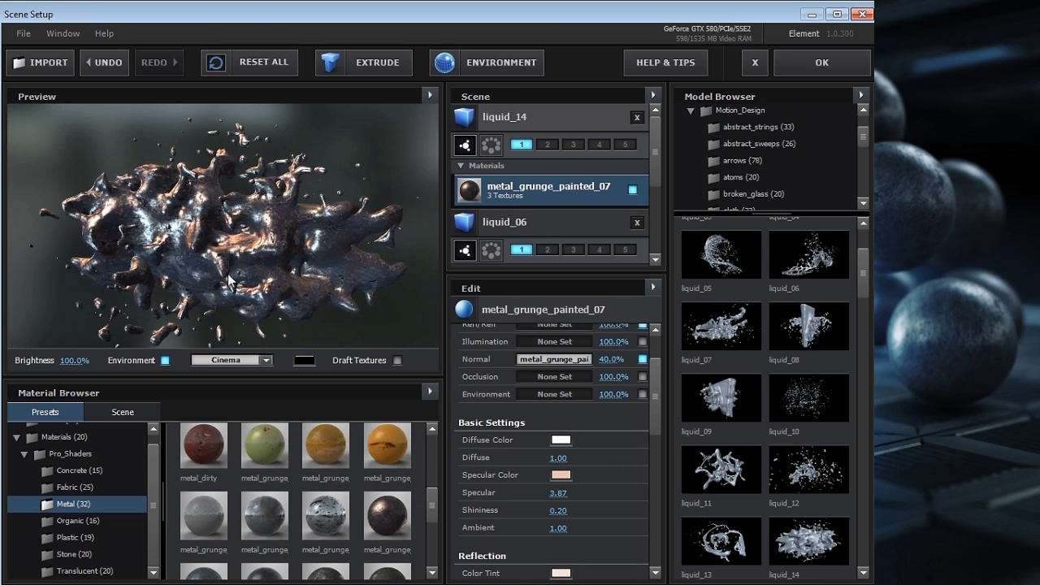
# - Preview the liquid_14 model with the Dramatic lighting and switch the preview to Default Lights
pyautogui.click(234, 360)
pyautogui.click(235, 379)
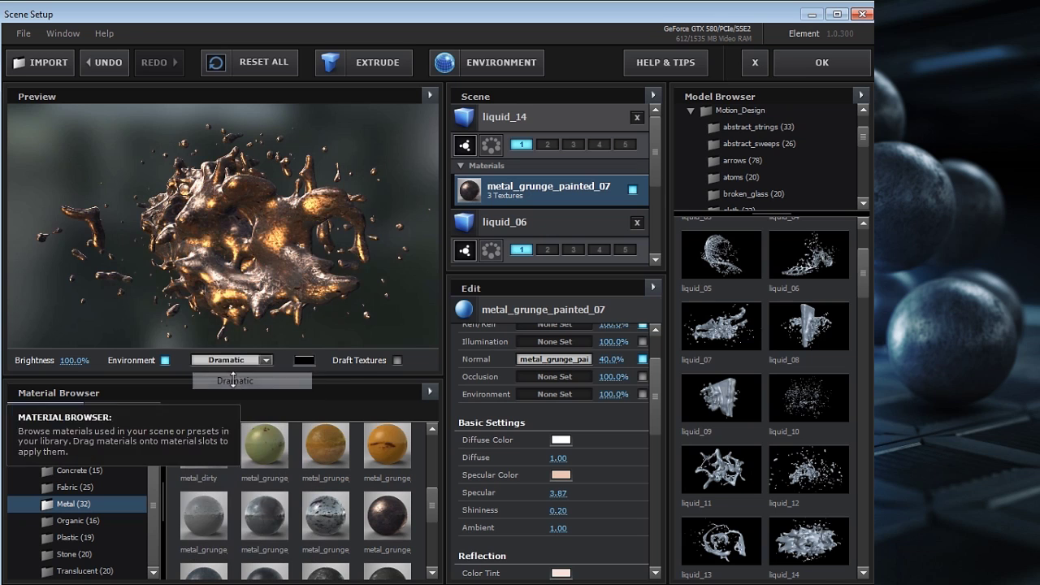
pyautogui.click(233, 360)
pyautogui.click(234, 361)
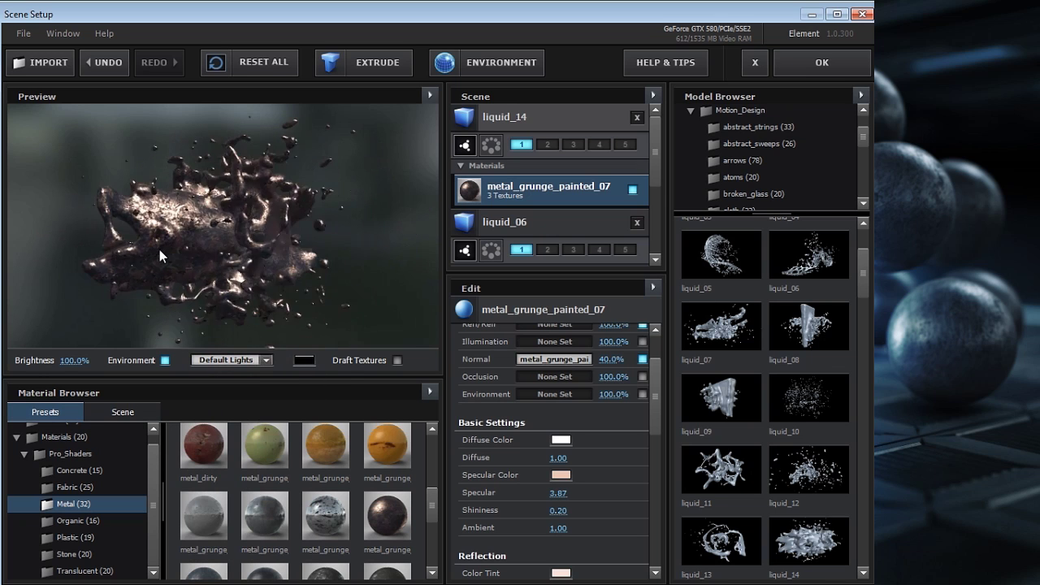
pyautogui.moveTo(174, 249); pyautogui.dragTo(291, 221)
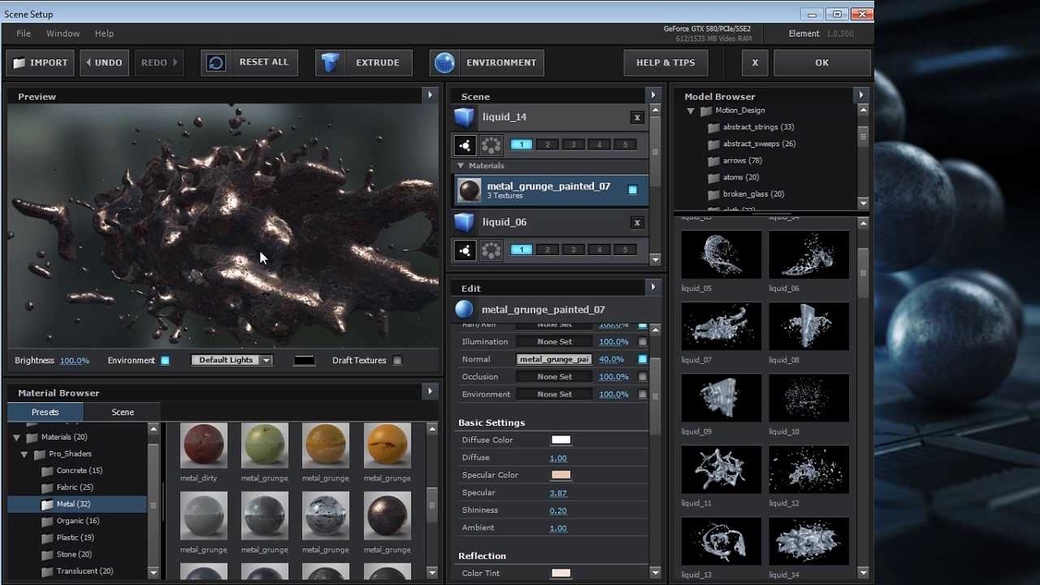
# - Set the texture mapping of liquid_14 to Box (Preserve Aspect Ratio)
pyautogui.click(522, 119)
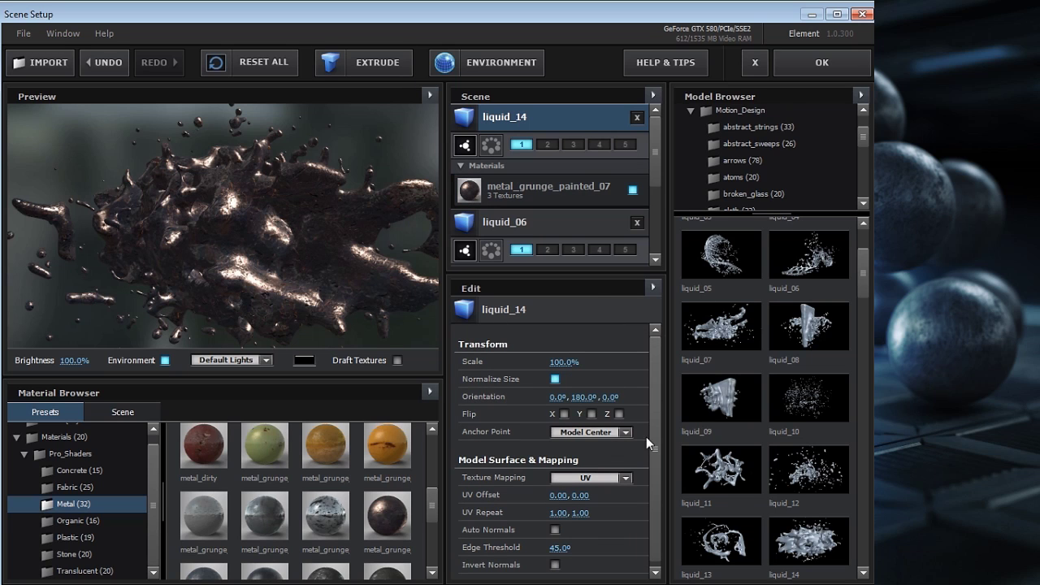
pyautogui.scroll(-1, 648, 451)
pyautogui.click(591, 475)
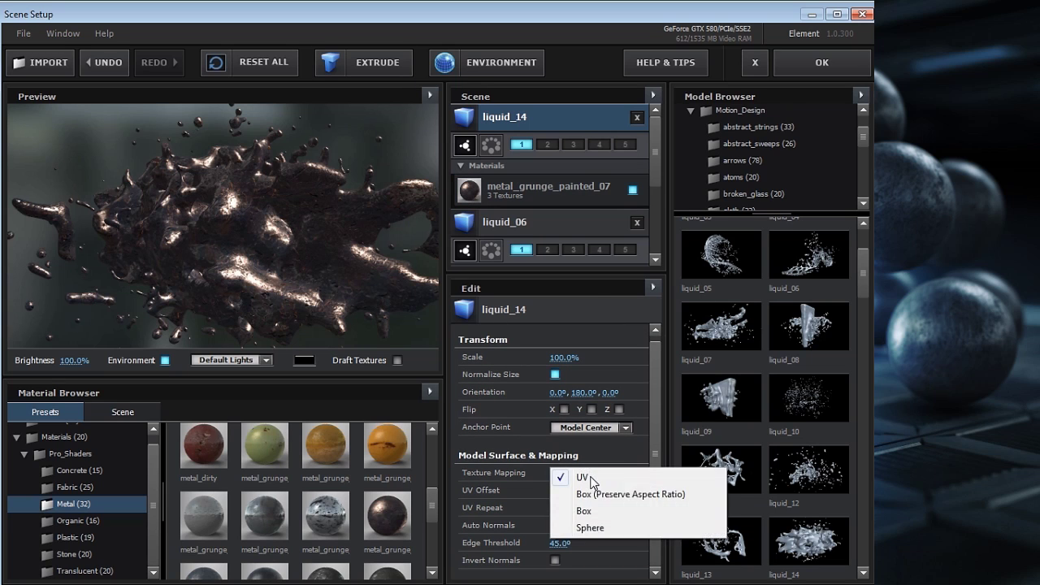
pyautogui.click(598, 494)
pyautogui.moveTo(253, 229); pyautogui.dragTo(271, 252)
# - Try UV Repeat values of 2 and 0.5 on liquid_14 and return it to 1
pyautogui.moveTo(558, 508); pyautogui.dragTo(569, 508)
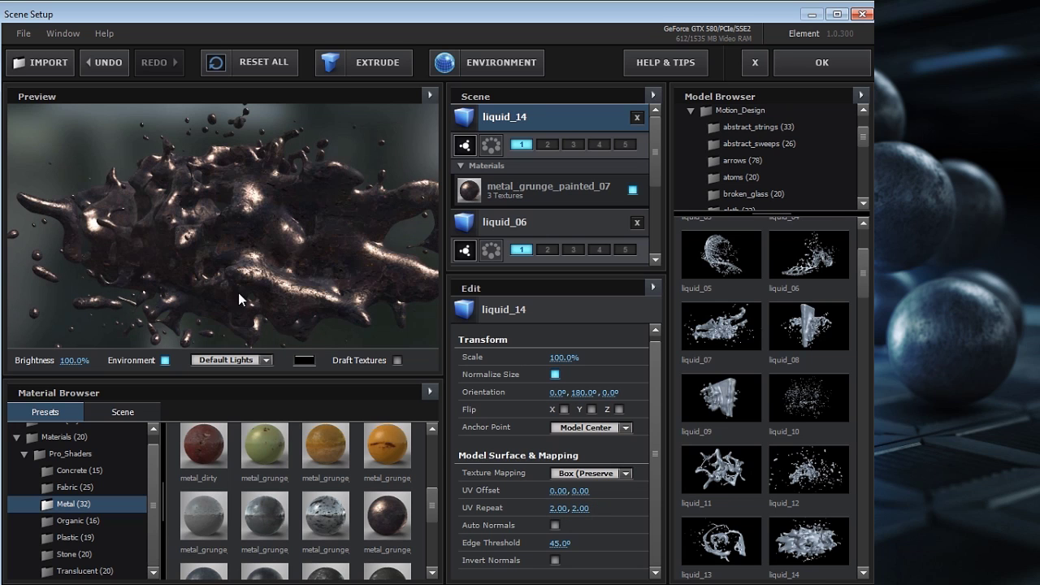
pyautogui.moveTo(238, 292); pyautogui.dragTo(265, 274)
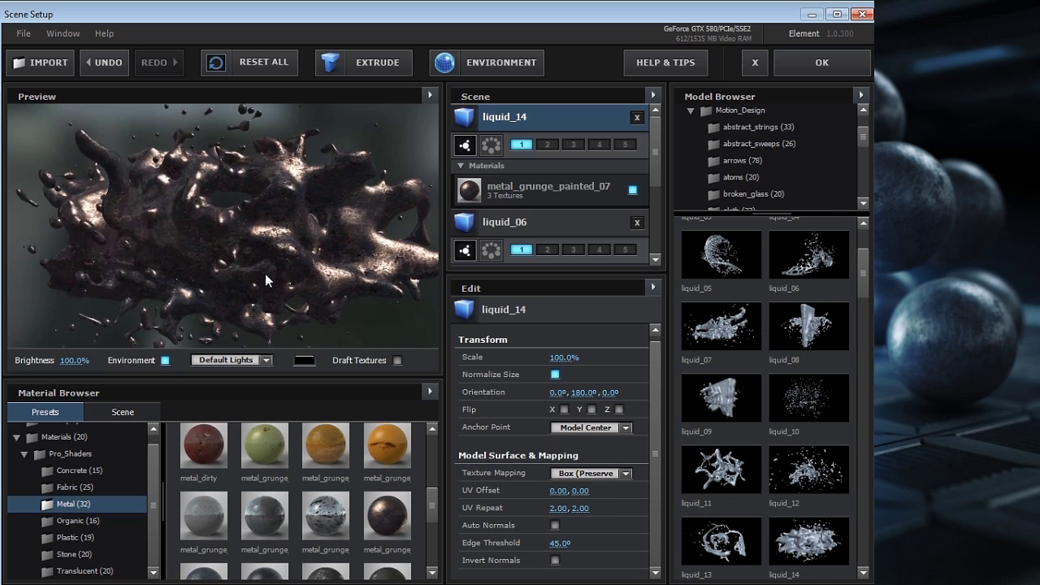
pyautogui.write('0.5')
pyautogui.press('Return')
pyautogui.moveTo(347, 321); pyautogui.dragTo(159, 266)
pyautogui.click(557, 508)
pyautogui.write('1')
pyautogui.press('Return')
pyautogui.moveTo(185, 273); pyautogui.dragTo(229, 257)
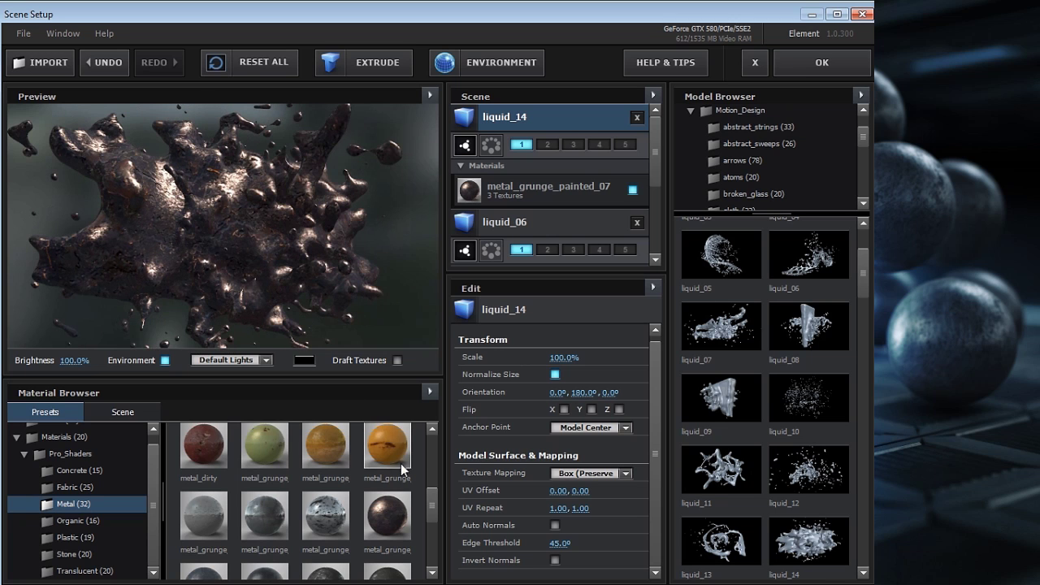
# - Try the metal_grunge_painted_10 preset and several Translucent presets on the liquid model, including orange_soda for liquid_14
pyautogui.scroll(-2, 403, 469)
pyautogui.moveTo(326, 502); pyautogui.dragTo(336, 289)
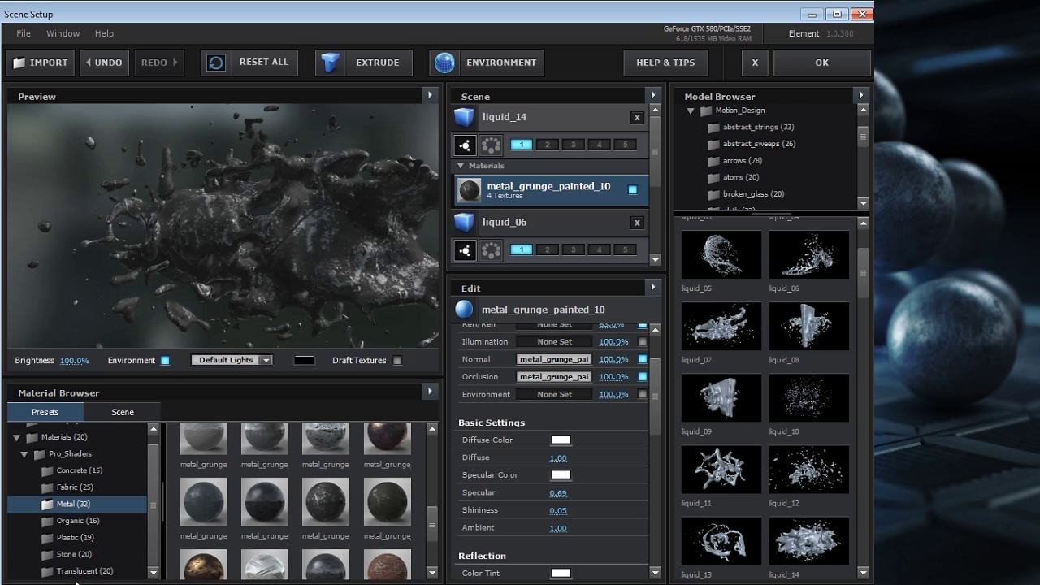
pyautogui.click(78, 571)
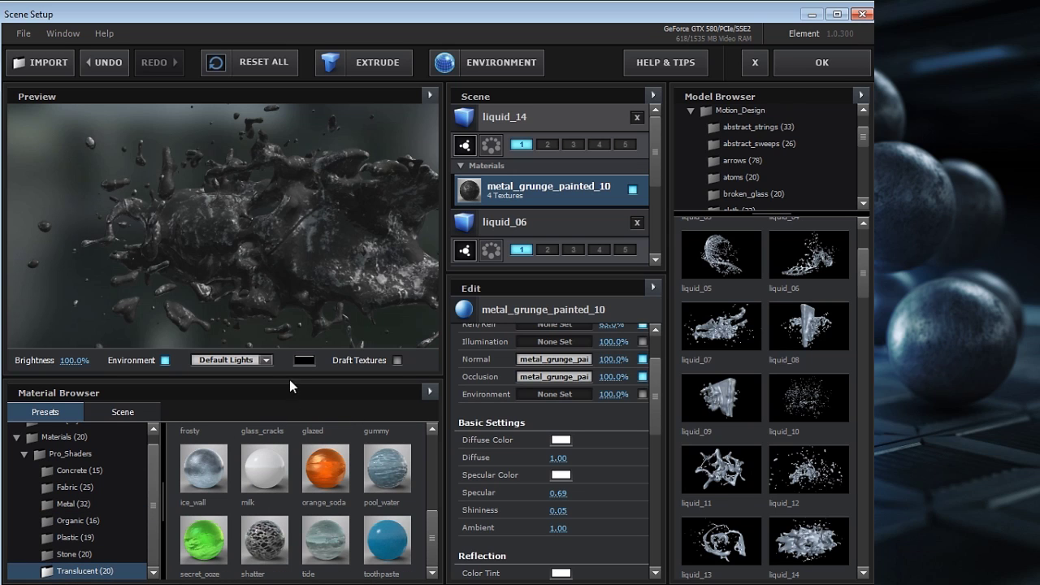
pyautogui.moveTo(430, 511); pyautogui.dragTo(430, 496)
pyautogui.moveTo(229, 451); pyautogui.dragTo(256, 230)
pyautogui.moveTo(325, 520); pyautogui.dragTo(292, 261)
pyautogui.click(713, 404)
pyautogui.moveTo(387, 447); pyautogui.dragTo(290, 242)
pyautogui.moveTo(225, 238); pyautogui.dragTo(402, 385)
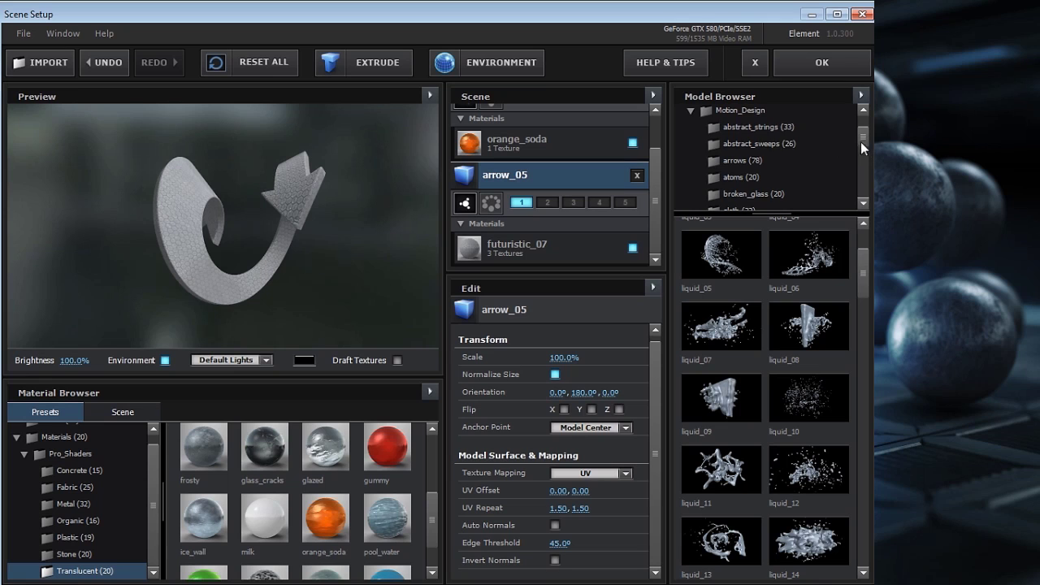
# - Add the arrow_08 model from the arrows folder and apply the frosty preset to it
pyautogui.moveTo(773, 213); pyautogui.dragTo(773, 291)
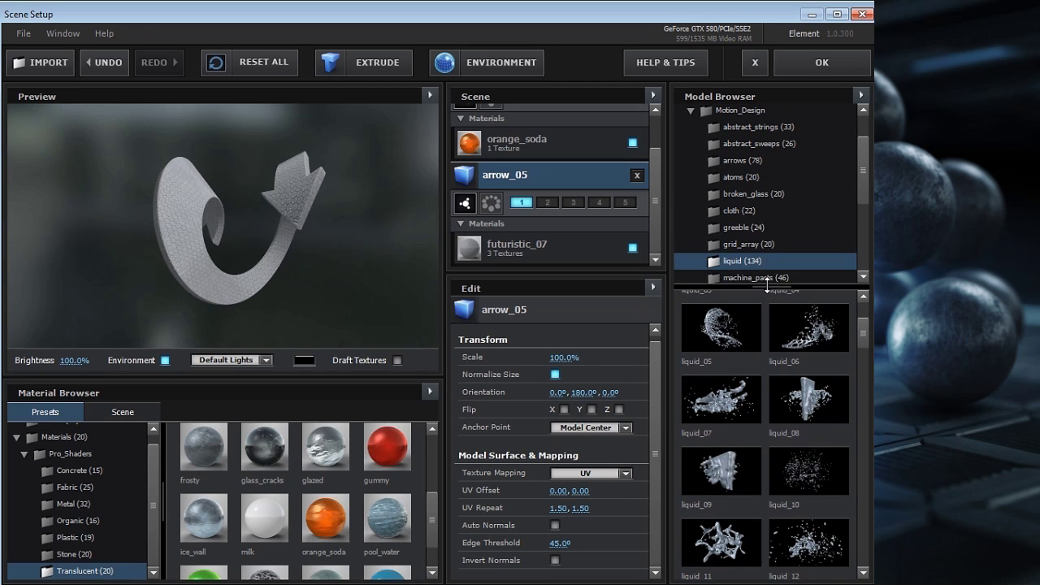
pyautogui.click(761, 163)
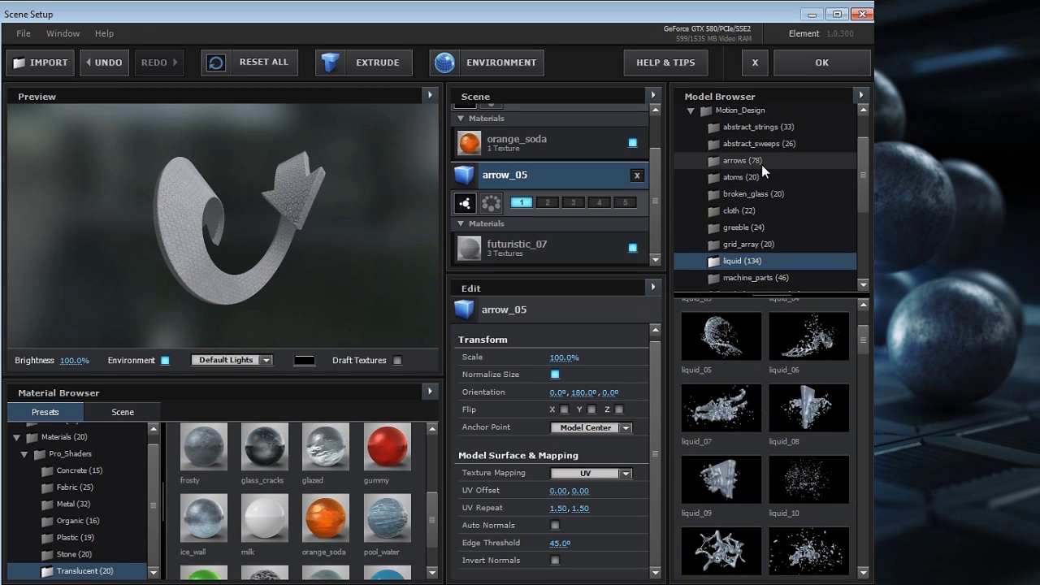
pyautogui.moveTo(865, 332); pyautogui.dragTo(866, 365)
pyautogui.click(817, 378)
pyautogui.moveTo(257, 217); pyautogui.dragTo(286, 211)
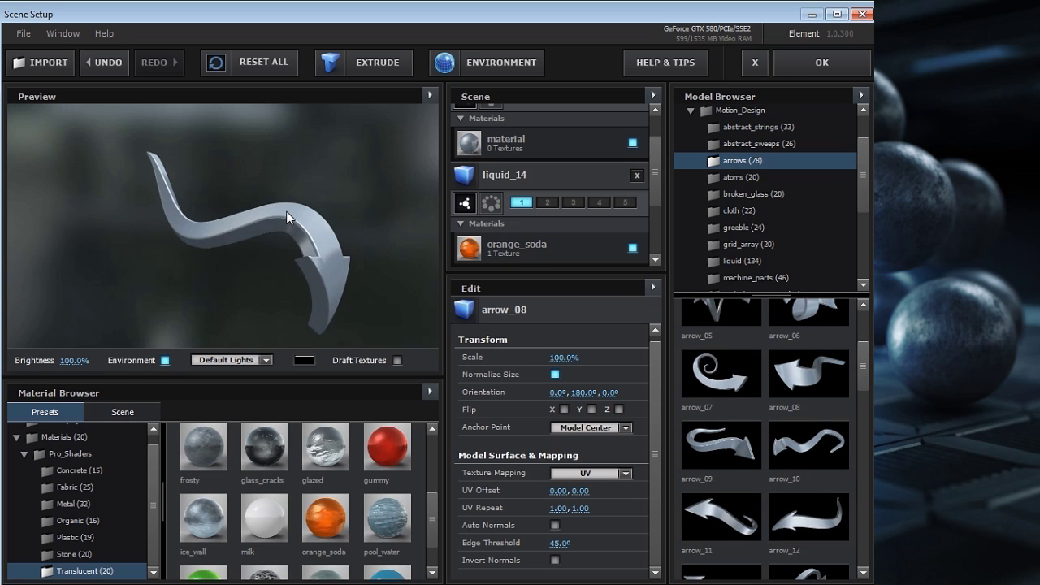
pyautogui.moveTo(200, 462); pyautogui.dragTo(298, 272)
# - Browse the Motion_Design model folders, including liquid, machine_parts, music_notes, rings_&_borders, organic_forms, shapes, arrows and abstract_strings
pyautogui.moveTo(861, 190); pyautogui.dragTo(863, 214)
pyautogui.click(746, 221)
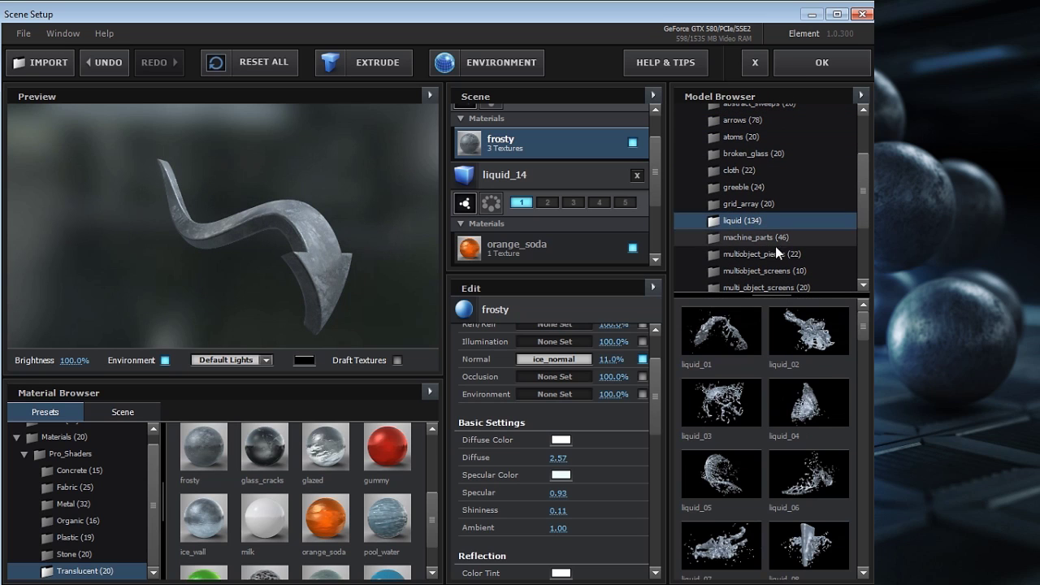
pyautogui.click(778, 239)
pyautogui.moveTo(863, 329); pyautogui.dragTo(864, 412)
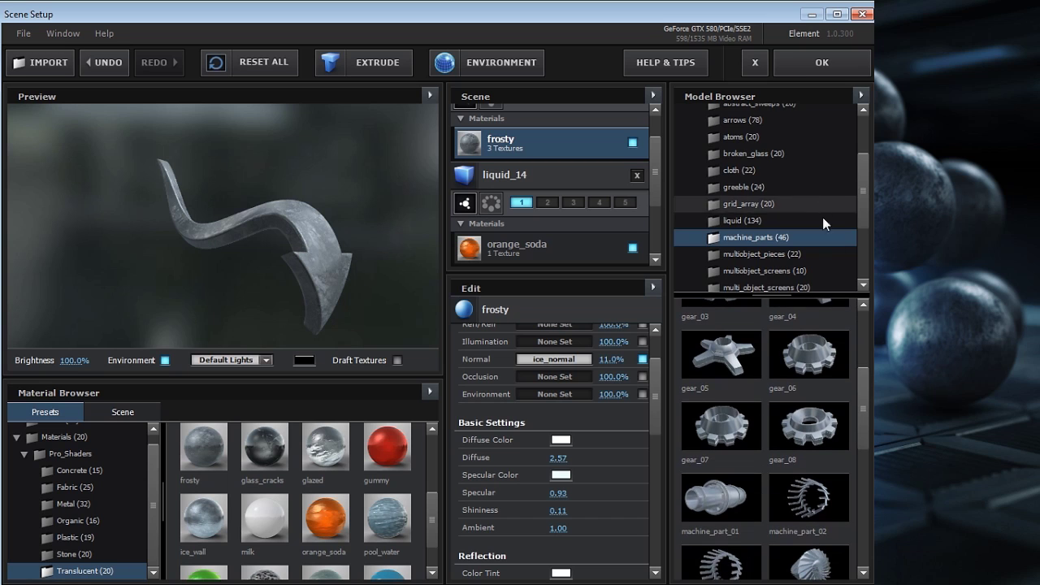
pyautogui.scroll(-1, 817, 211)
pyautogui.click(768, 253)
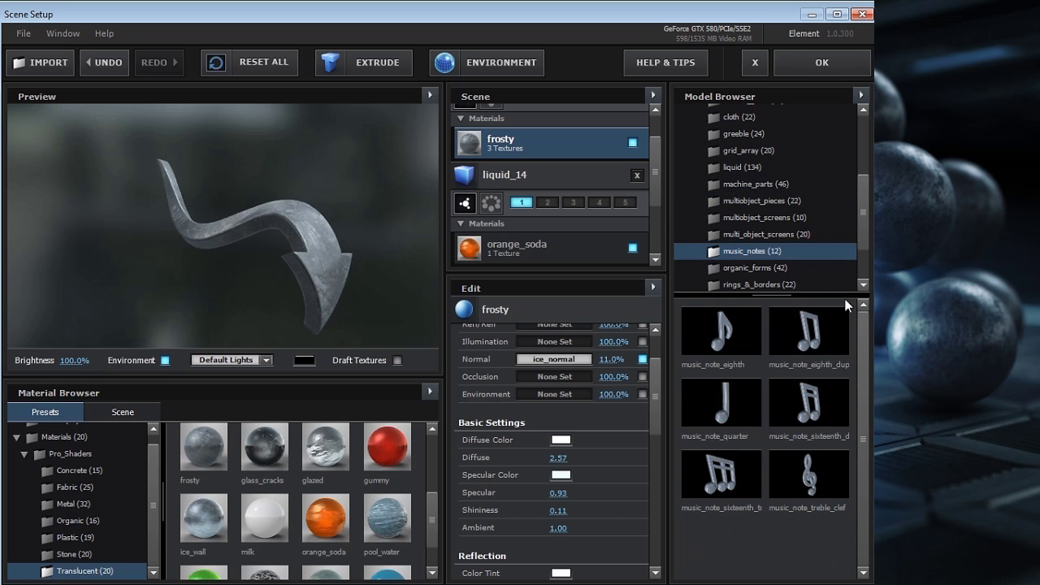
pyautogui.moveTo(863, 211); pyautogui.dragTo(864, 223)
pyautogui.click(771, 255)
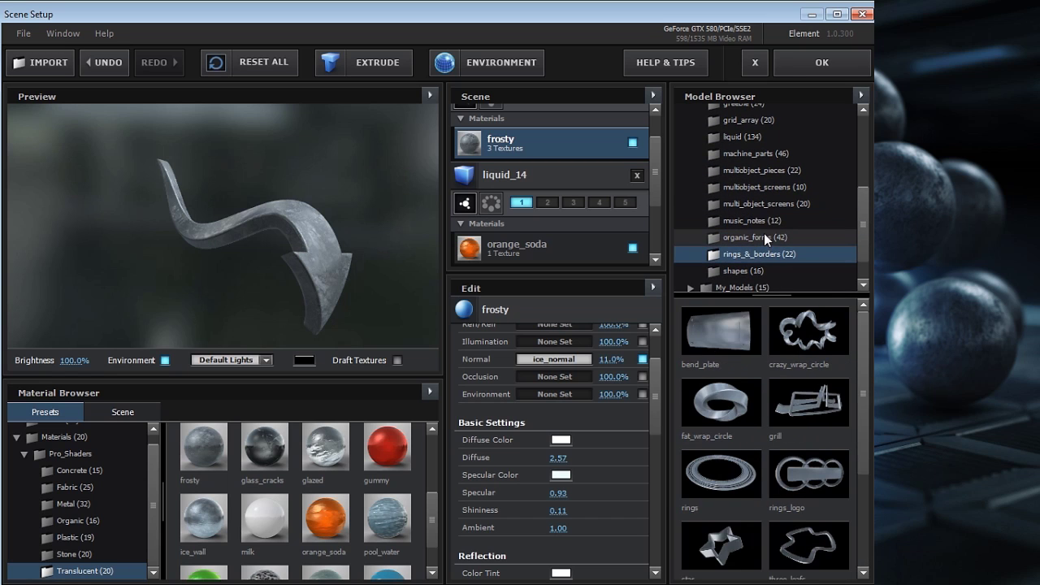
pyautogui.click(764, 233)
pyautogui.click(746, 269)
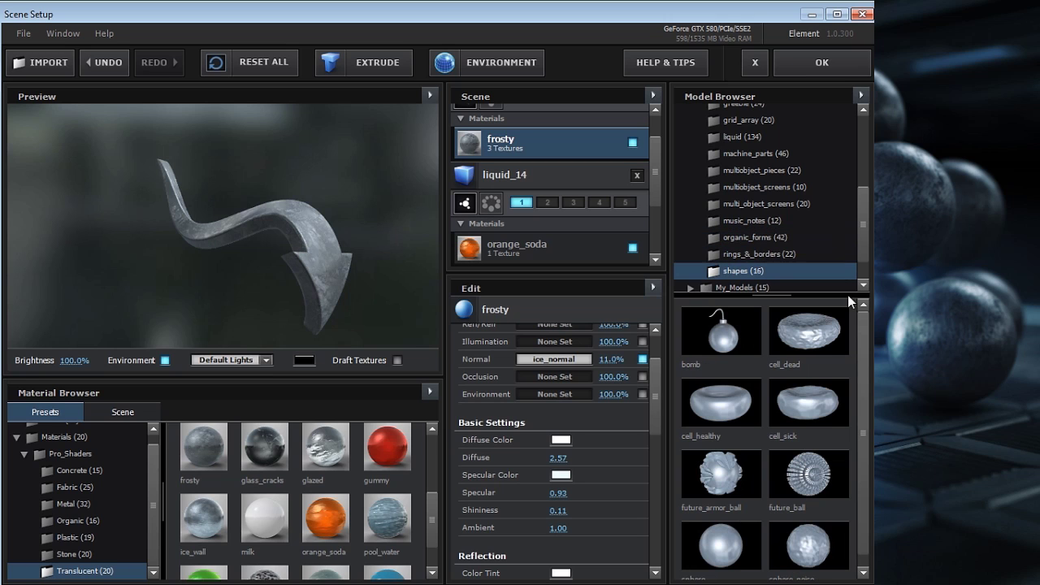
pyautogui.scroll(2, 789, 174)
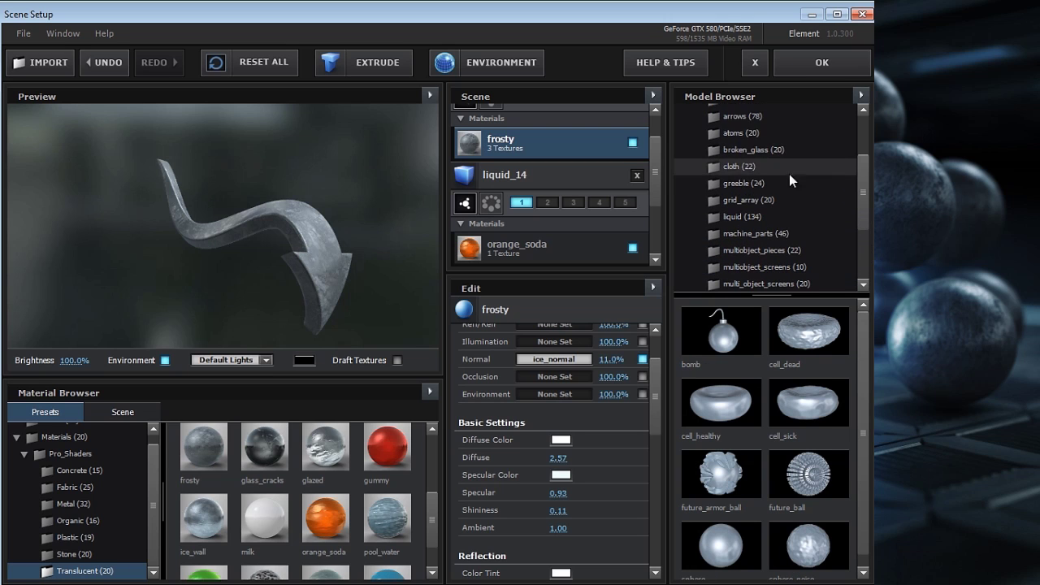
pyautogui.click(744, 122)
pyautogui.scroll(1, 742, 159)
pyautogui.click(744, 141)
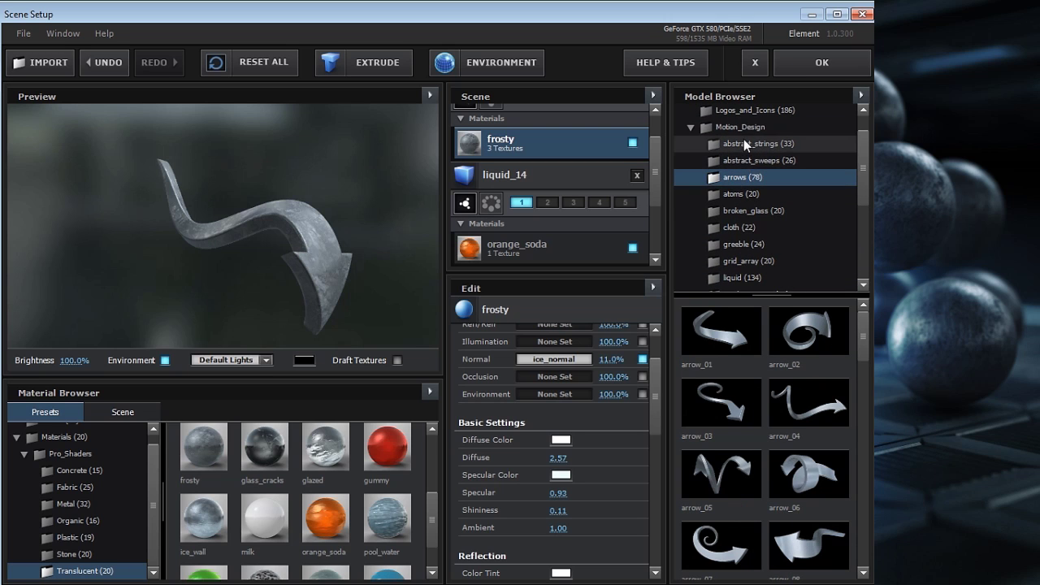
# - Add the sweeping_design model from the abstract_sweeps folder and look through its wire materials
pyautogui.click(742, 158)
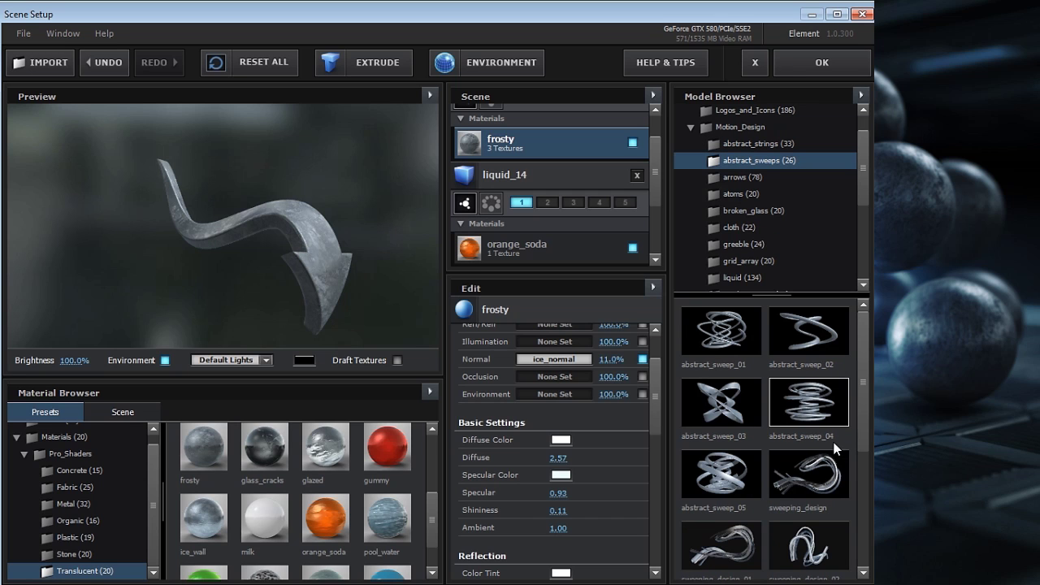
pyautogui.scroll(-1, 863, 403)
pyautogui.click(822, 399)
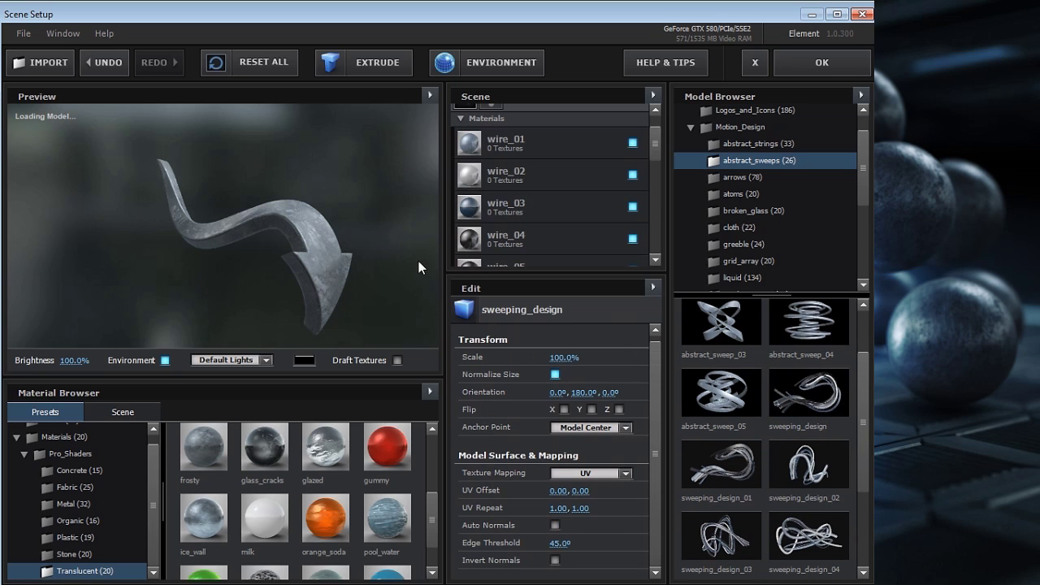
pyautogui.moveTo(123, 214); pyautogui.dragTo(349, 220)
pyautogui.scroll(2, 655, 145)
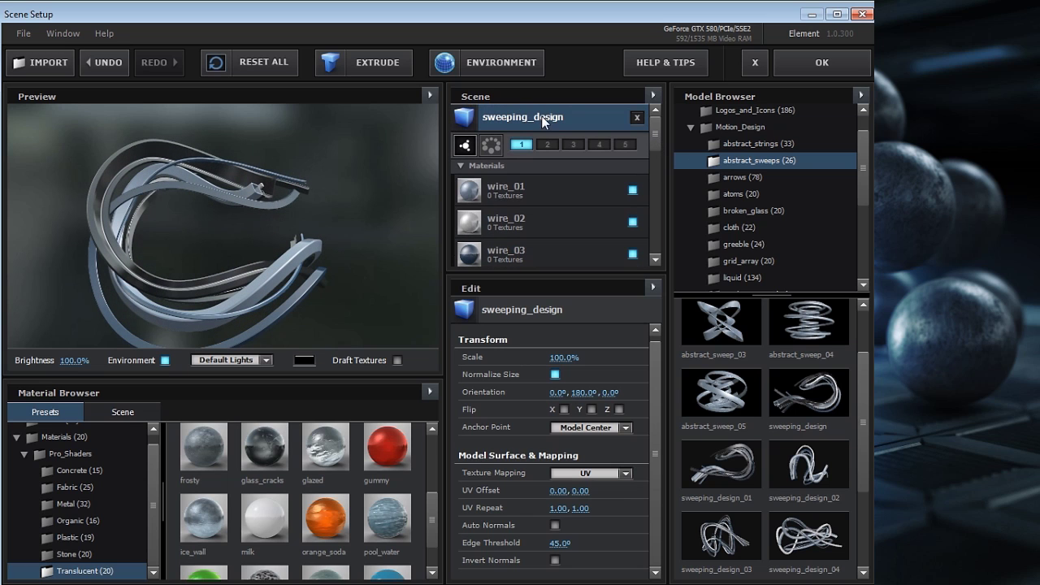
pyautogui.scroll(-1, 656, 162)
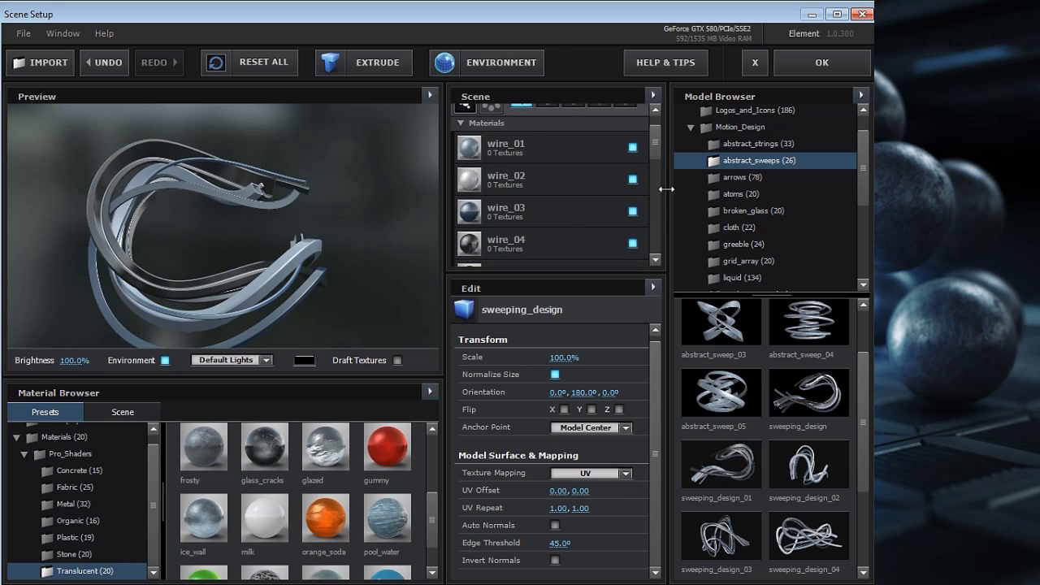
pyautogui.scroll(-1, 654, 175)
pyautogui.scroll(-1, 653, 155)
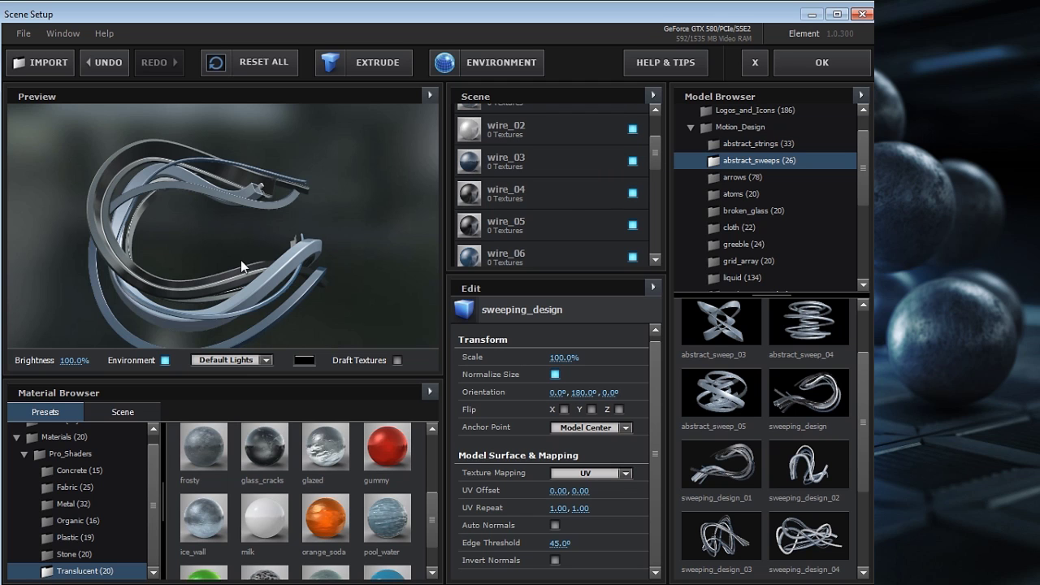
# - Try the orange_soda preset on the sweeping design's wire_03 material and close Scene Setup without keeping the changes
pyautogui.moveTo(332, 517); pyautogui.dragTo(536, 162)
pyautogui.moveTo(342, 228)
pyautogui.mouseDown()
pyautogui.moveTo(188, 245)
pyautogui.moveTo(355, 238)
pyautogui.mouseUp()
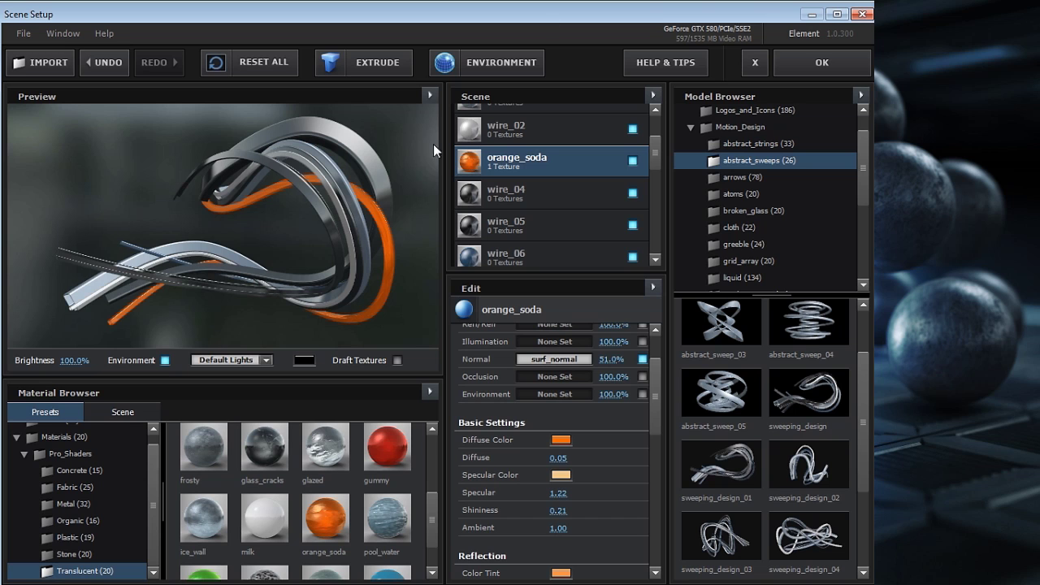
pyautogui.click(755, 62)
pyautogui.click(404, 329)
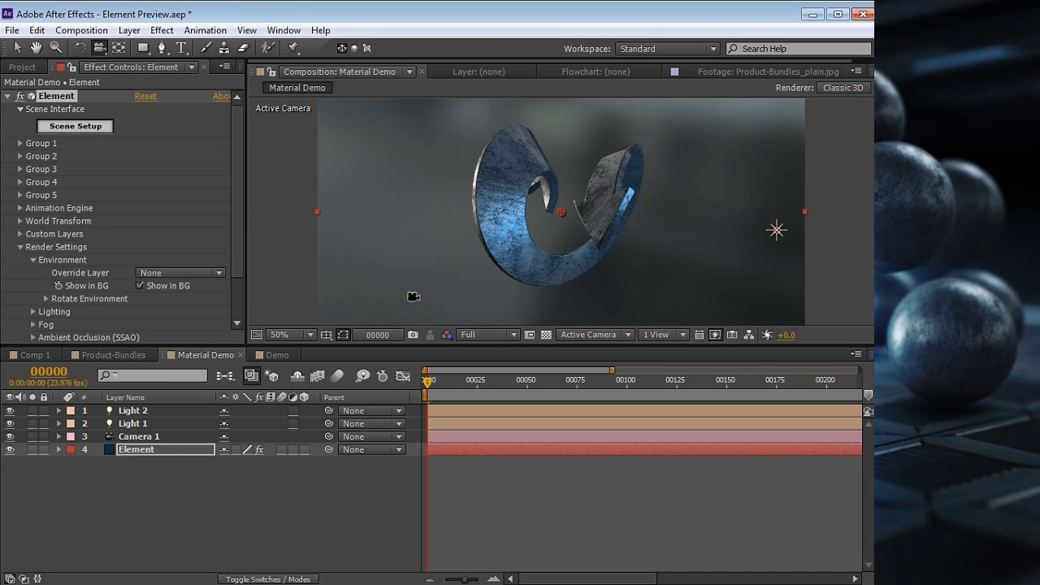
# - Expand Group 1's Particle Replicator settings and look through the available Replicator Shape options, leaving the shape unchanged
pyautogui.click(20, 144)
pyautogui.click(33, 156)
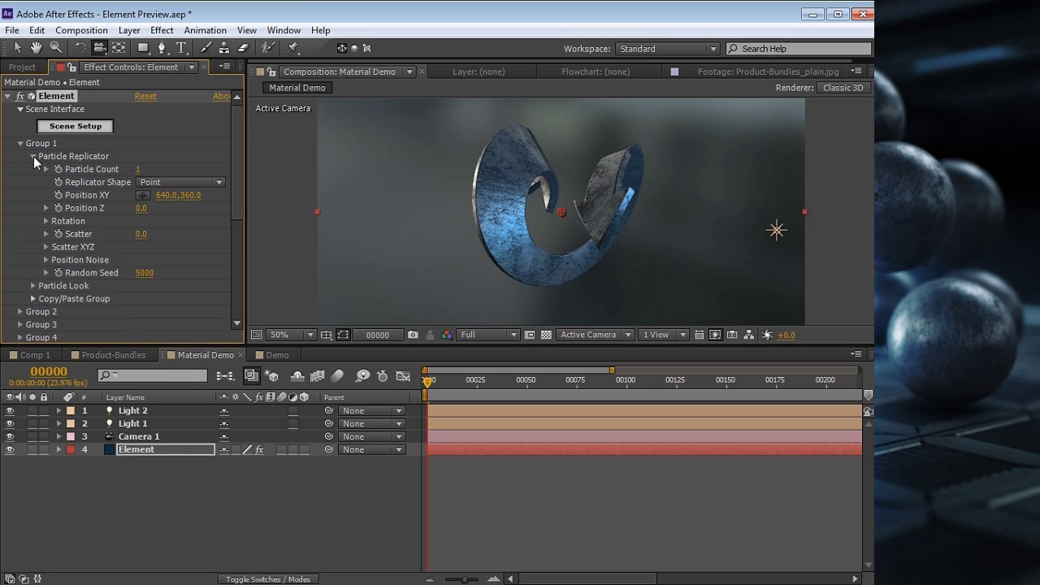
pyautogui.click(165, 183)
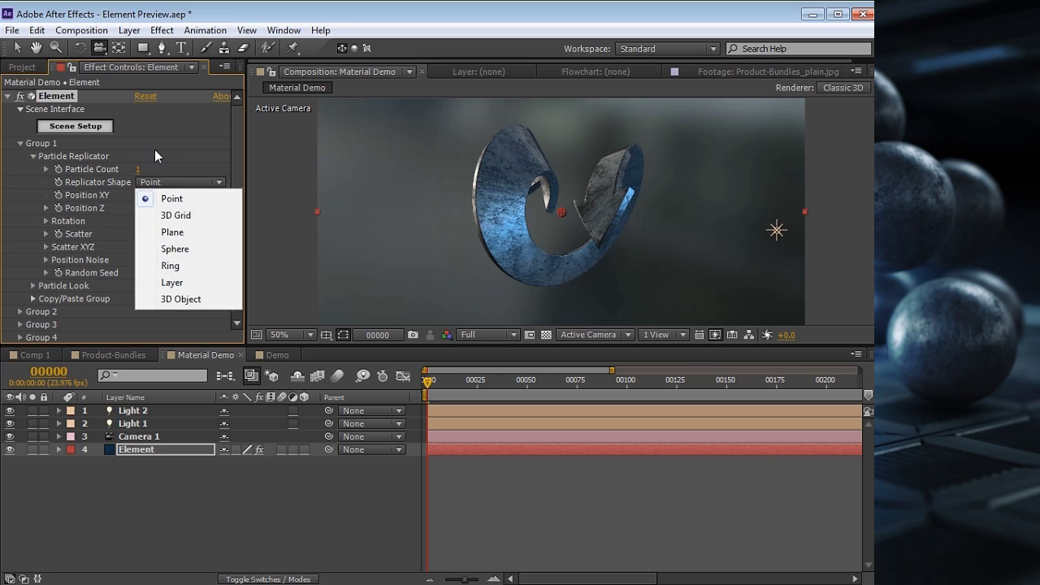
pyautogui.click(155, 149)
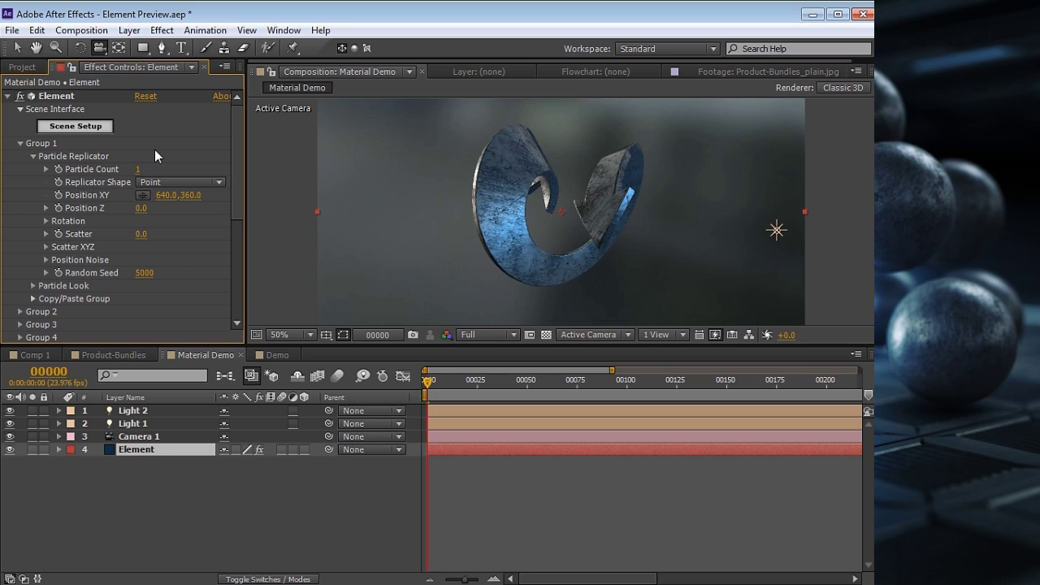
# - Show the Product-Bundles composition with its viewer maximized
pyautogui.click(114, 355)
pyautogui.press('`')
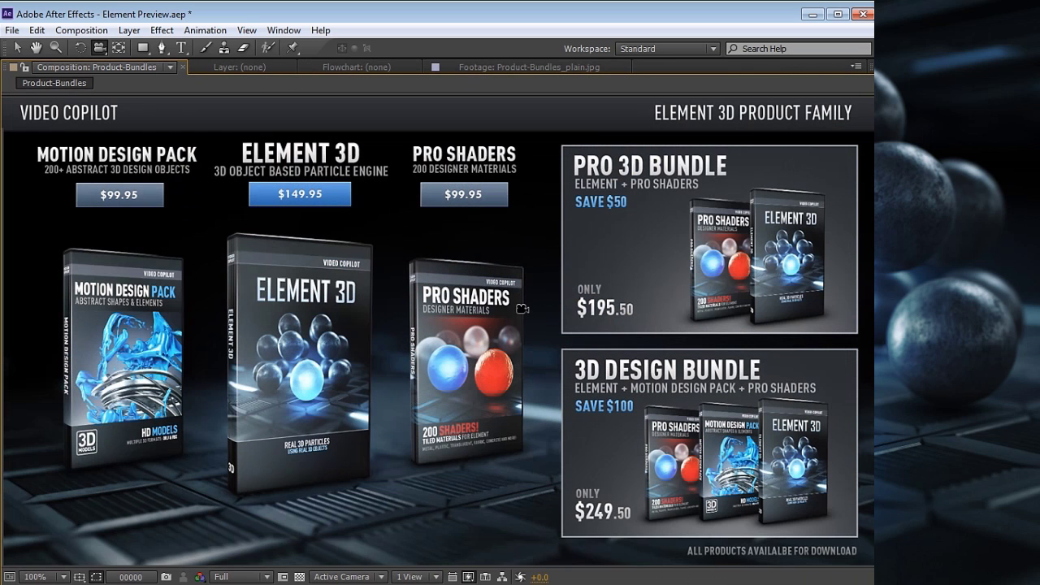